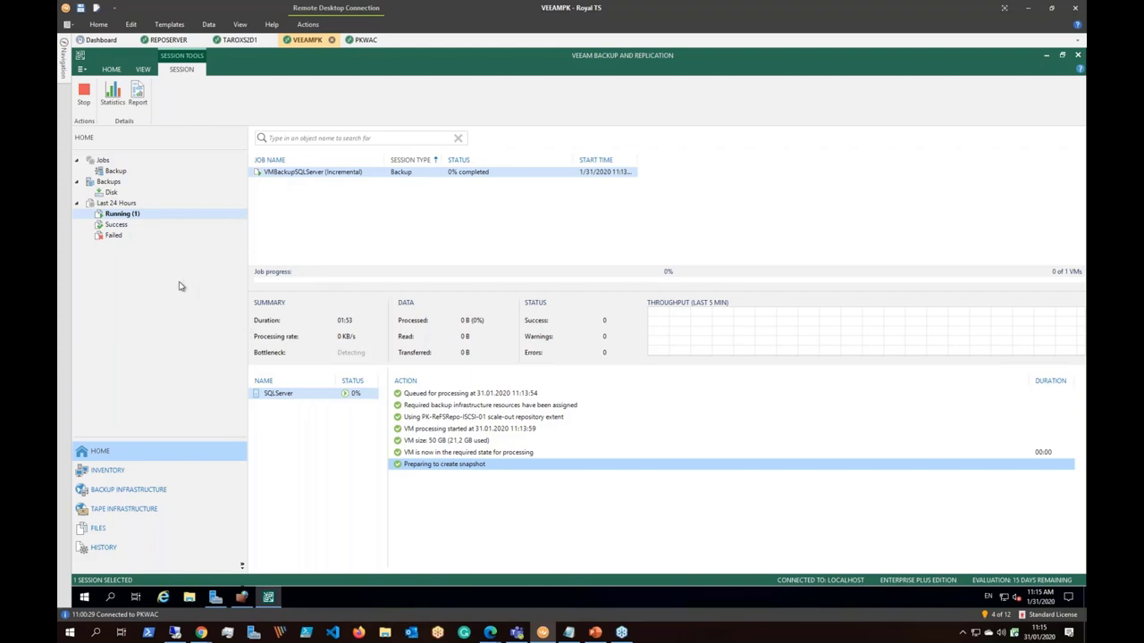
Step: Review the processing logs of GuestClusNode2 in the GuestClus01 backup job and FileServer in the FileServerTest01 job
click(125, 172)
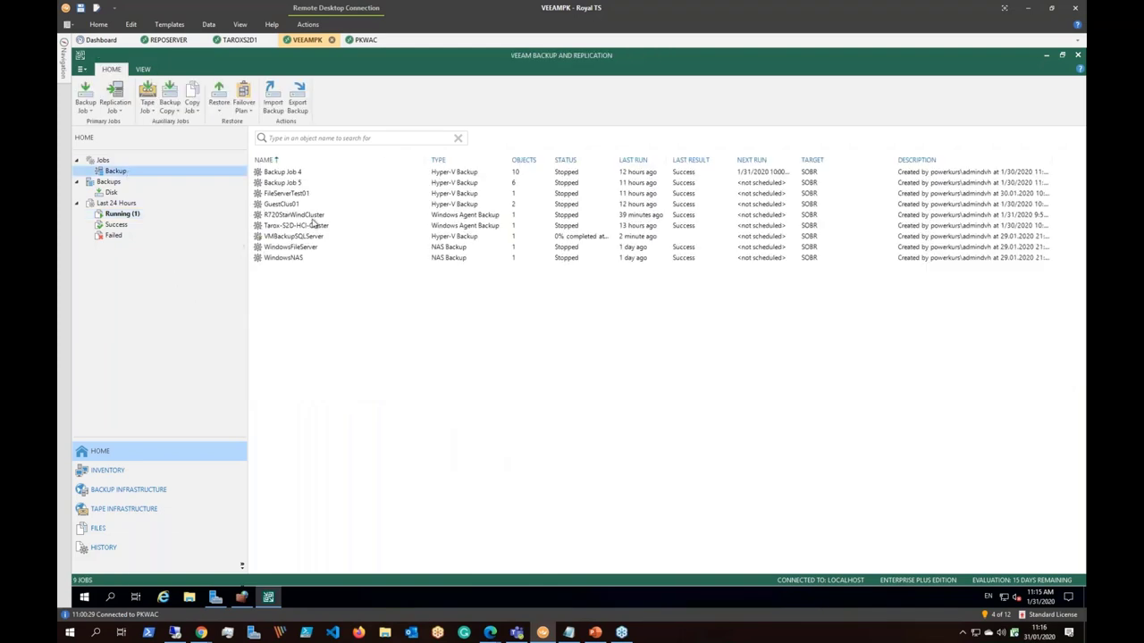
click(277, 206)
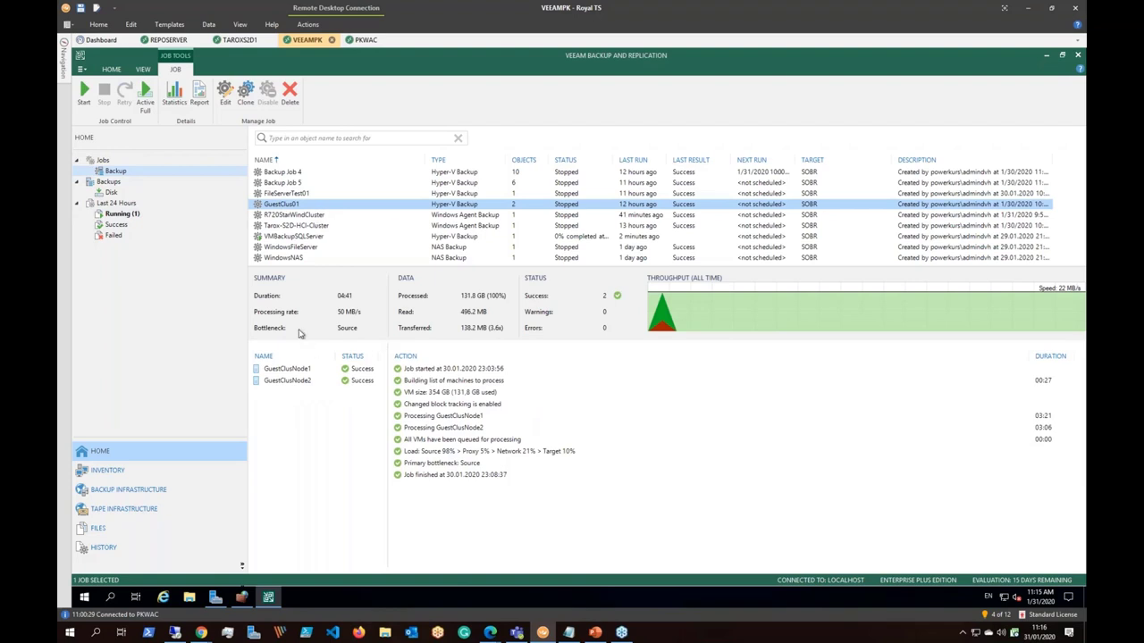
click(306, 382)
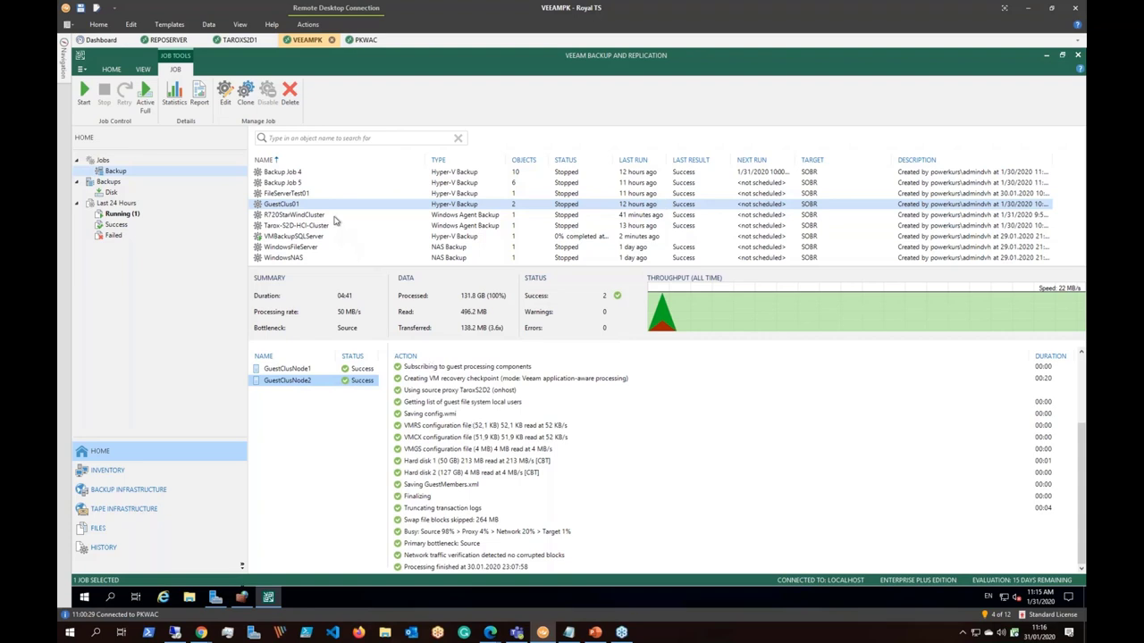
click(304, 194)
click(299, 370)
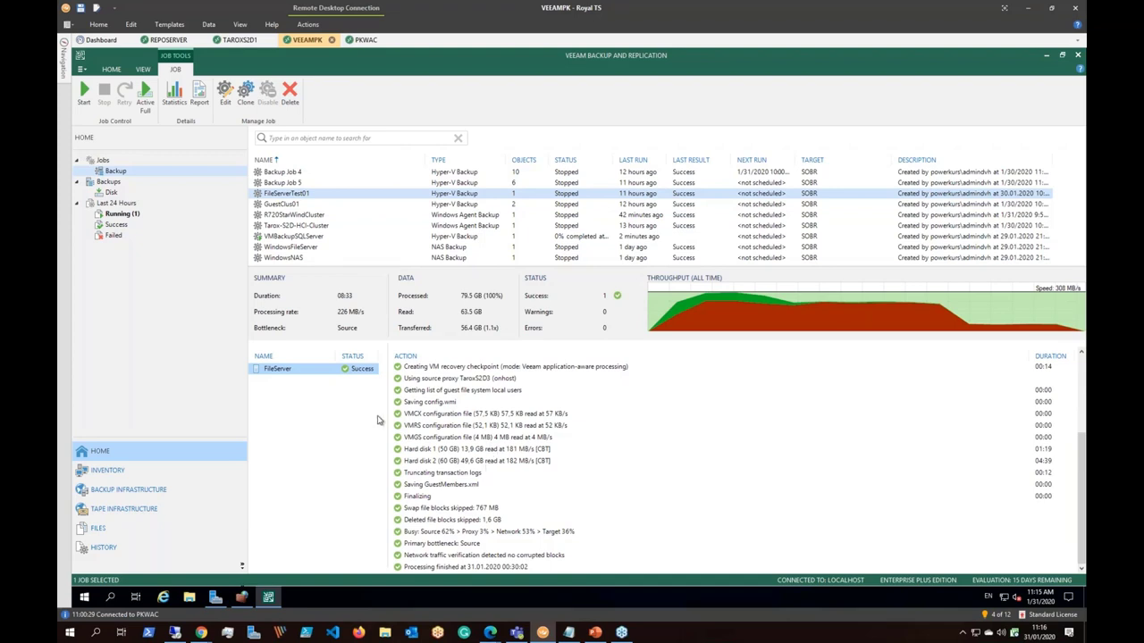
click(425, 440)
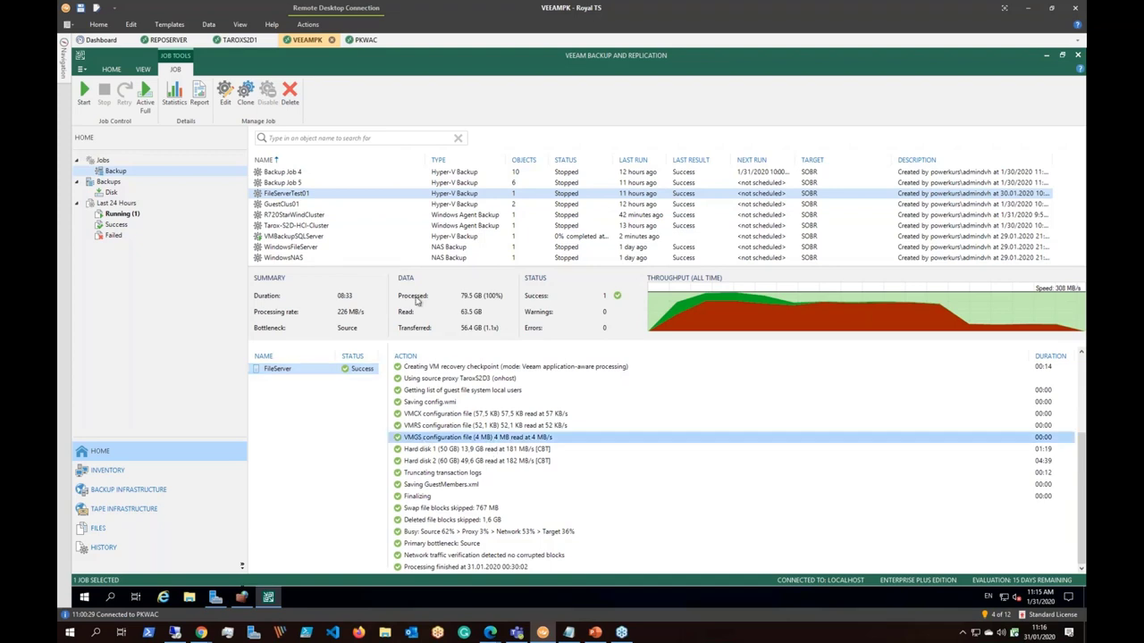
Step: Examine the SQLServer log in the VMBackupSQLServer job and check that VM's checkpoints in Hyper-V Manager on TAROXS2D1
click(296, 237)
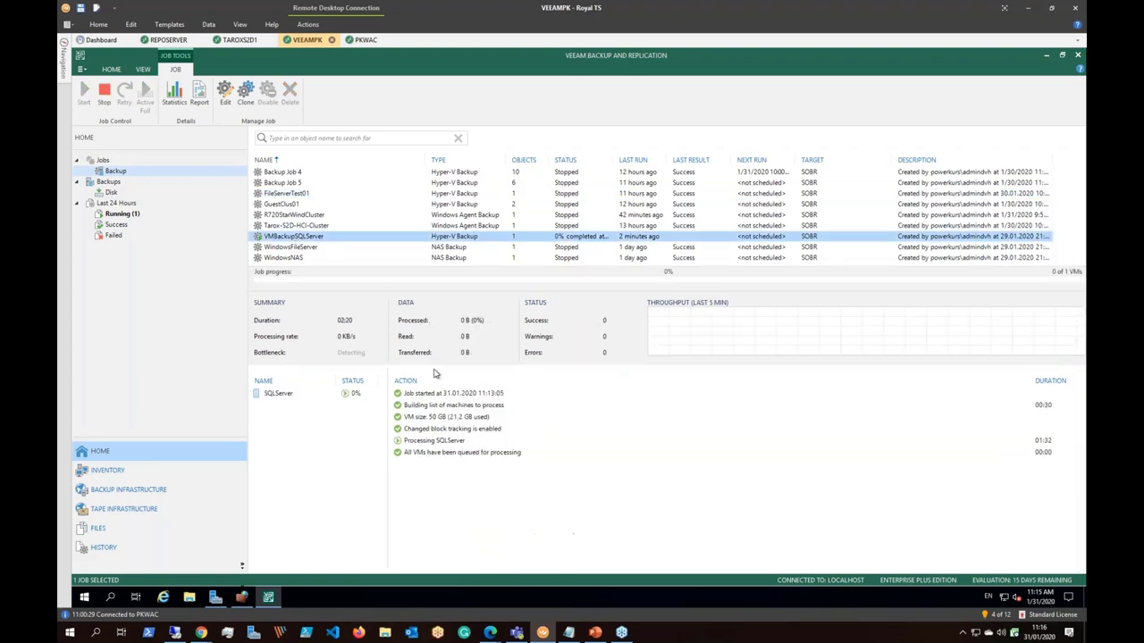
click(268, 393)
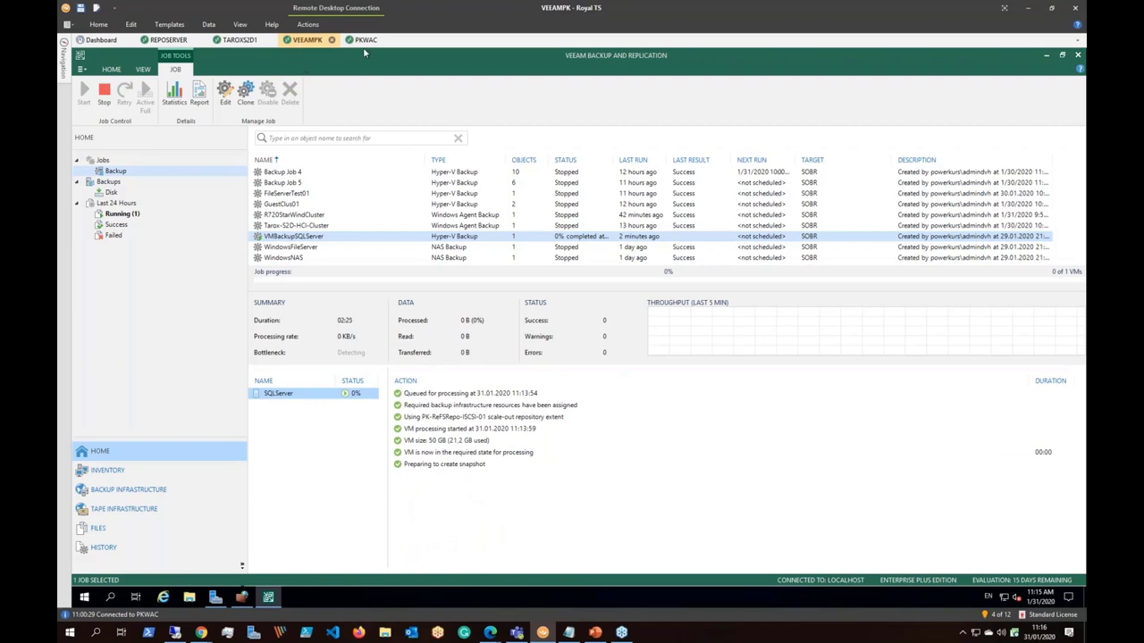
click(238, 40)
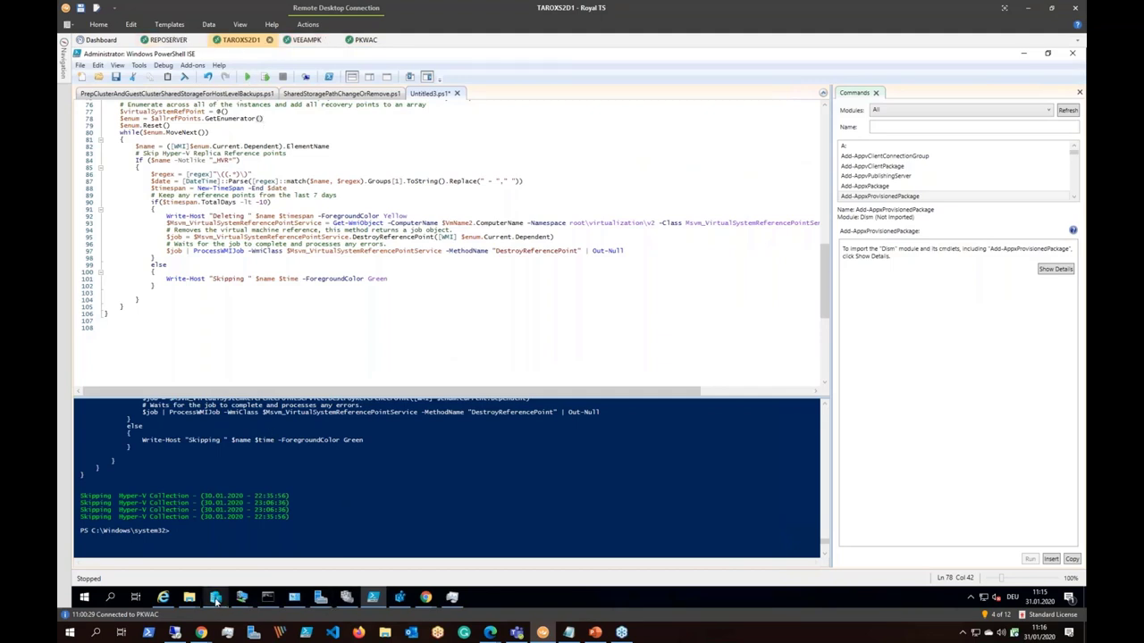
click(216, 597)
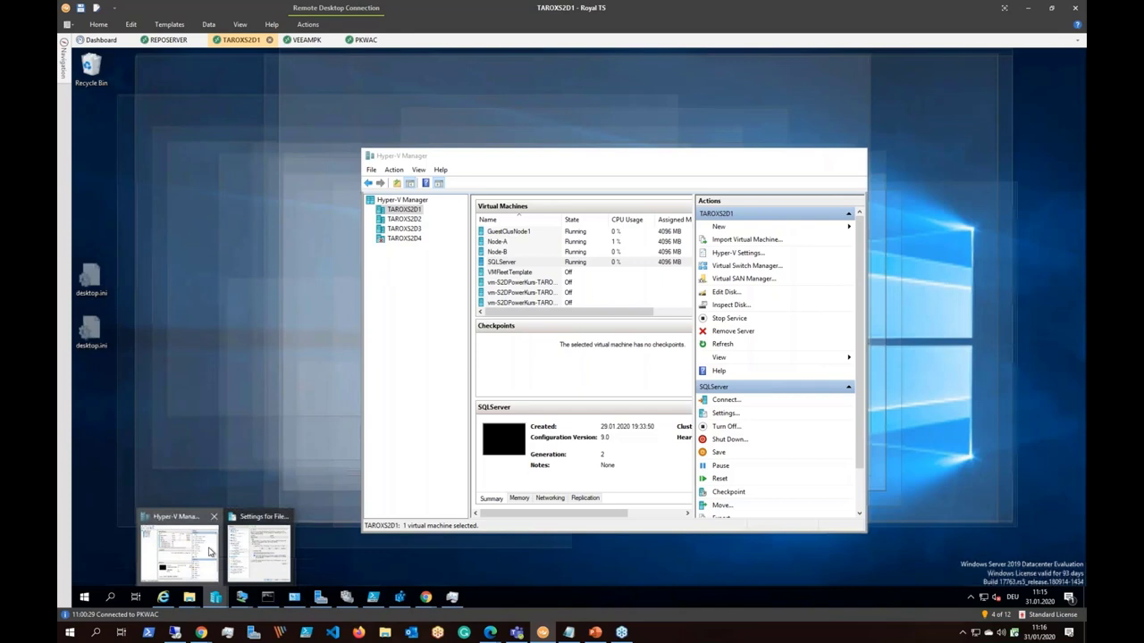
click(211, 551)
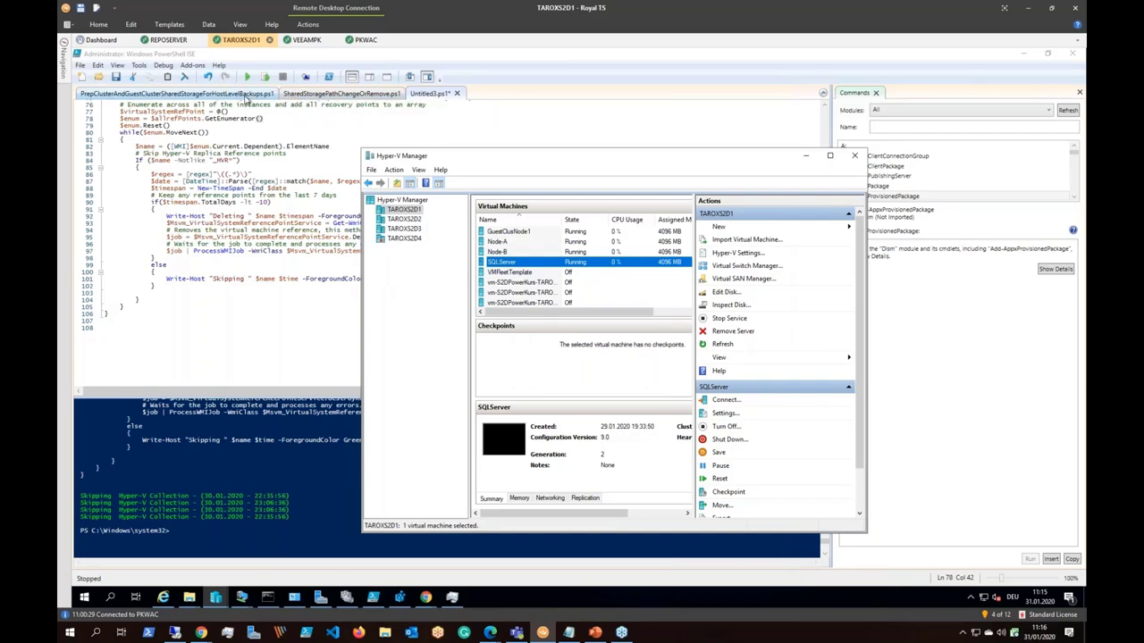
Step: Return to the VEEAMPK session and start the FileServerTest01 backup job
click(295, 42)
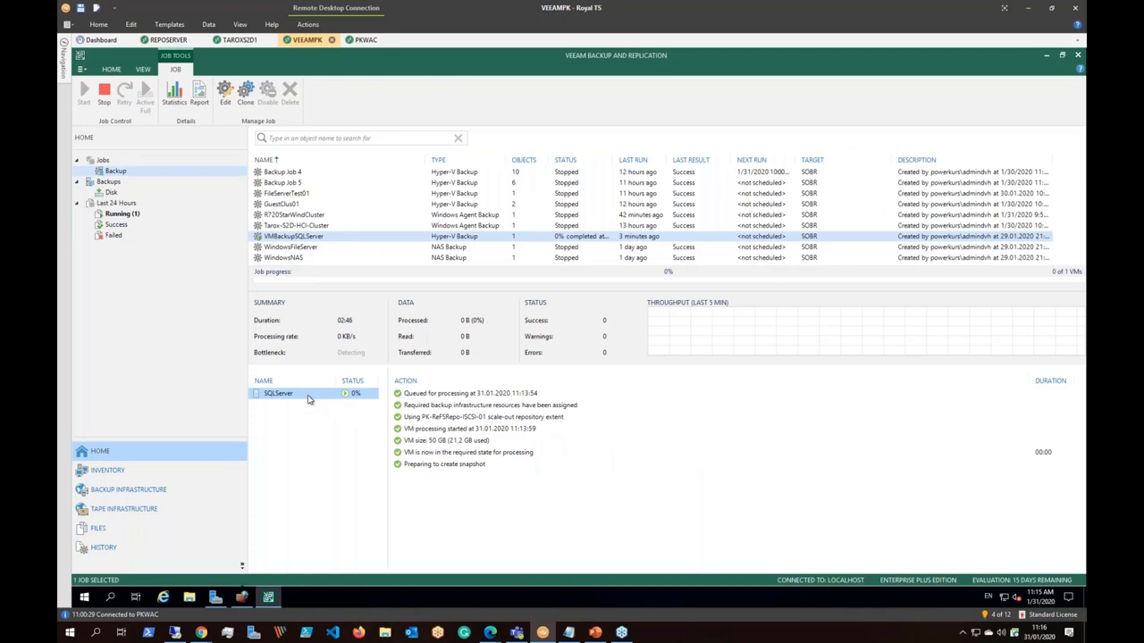
click(307, 206)
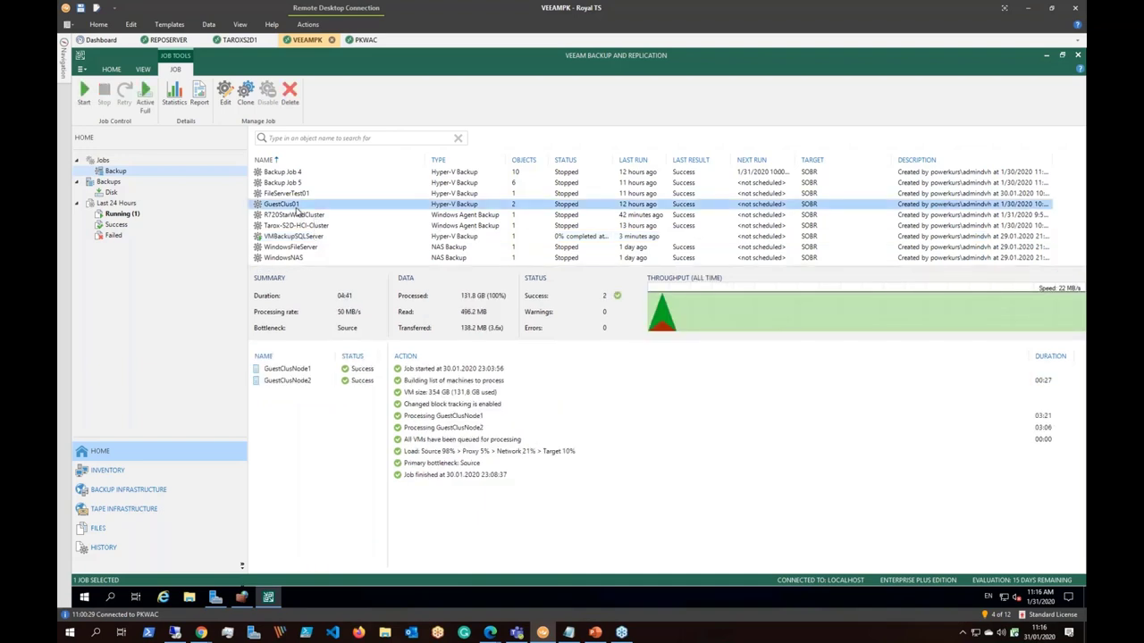
right_click(295, 207)
click(259, 227)
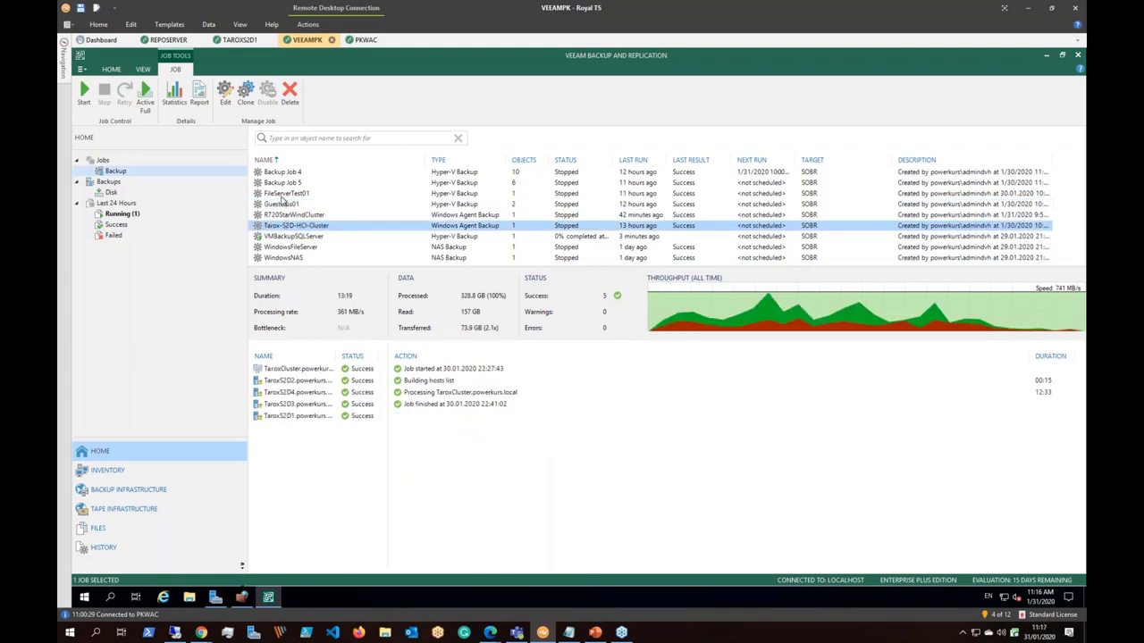
right_click(286, 195)
key(Escape)
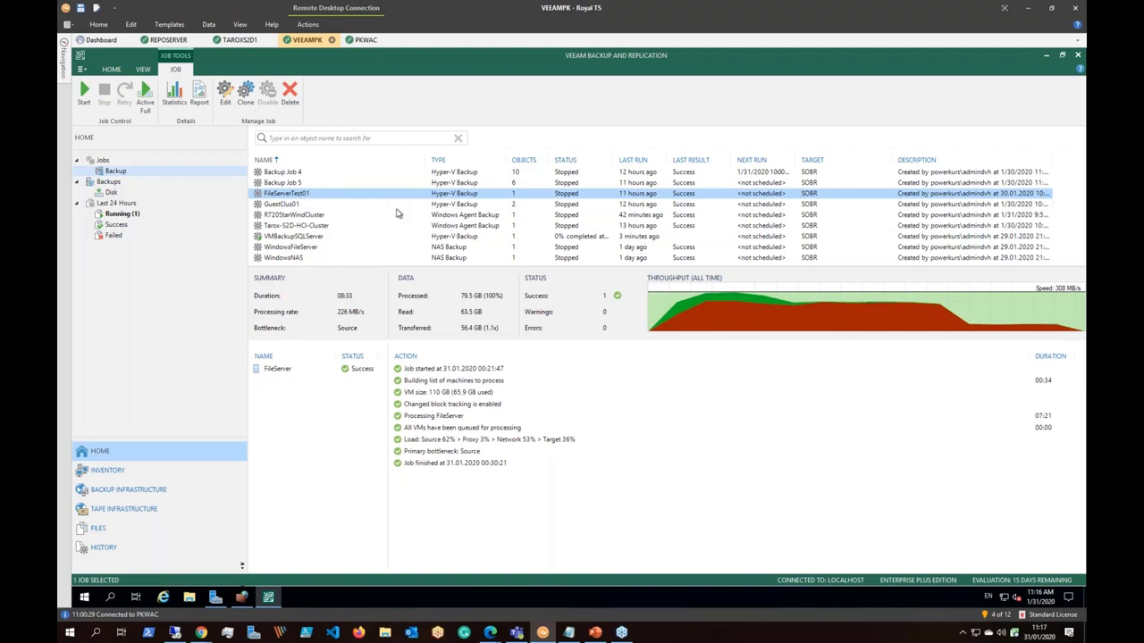
Step: Examine the progress of SQLServer in VMBackupSQLServer and FileServer in FileServerTest01, with a glance at the server console on PKWAC
click(290, 239)
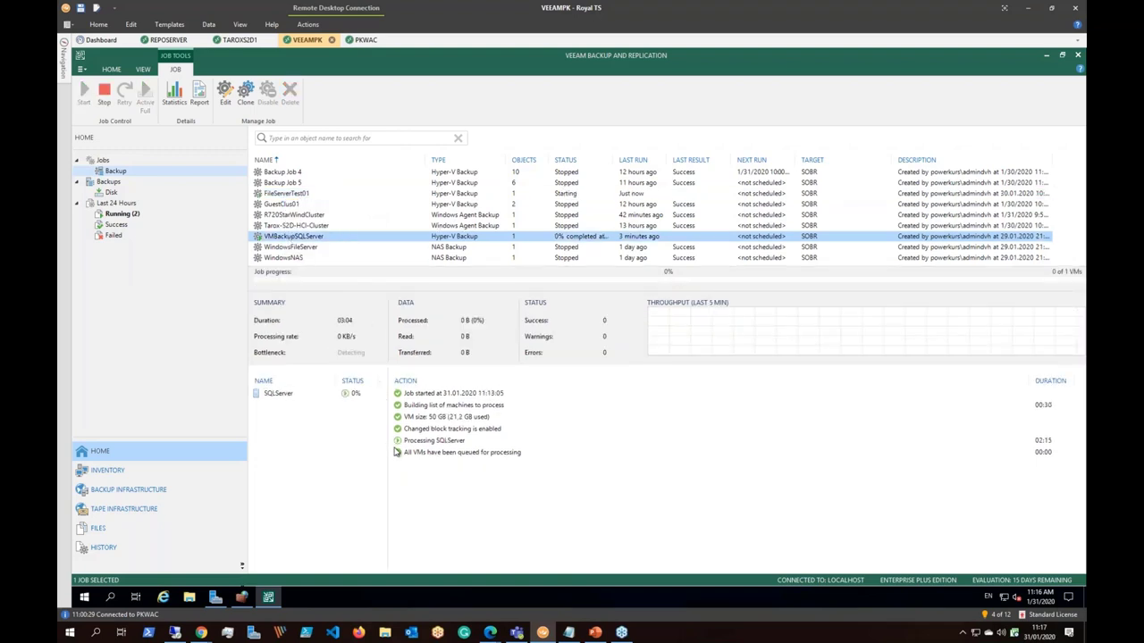
click(291, 397)
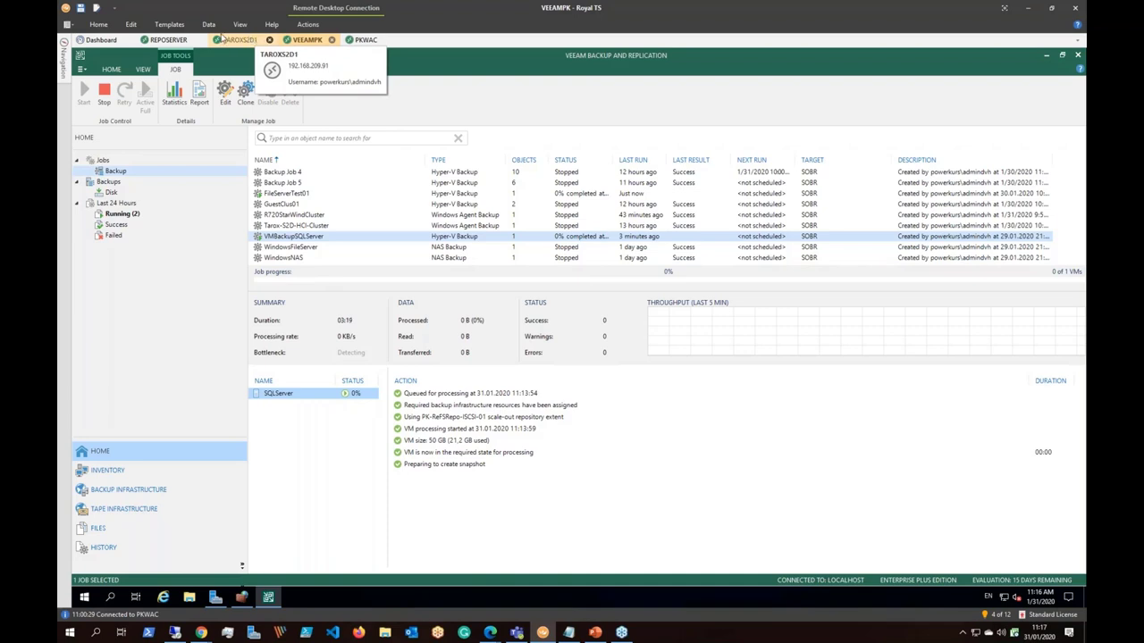
click(281, 194)
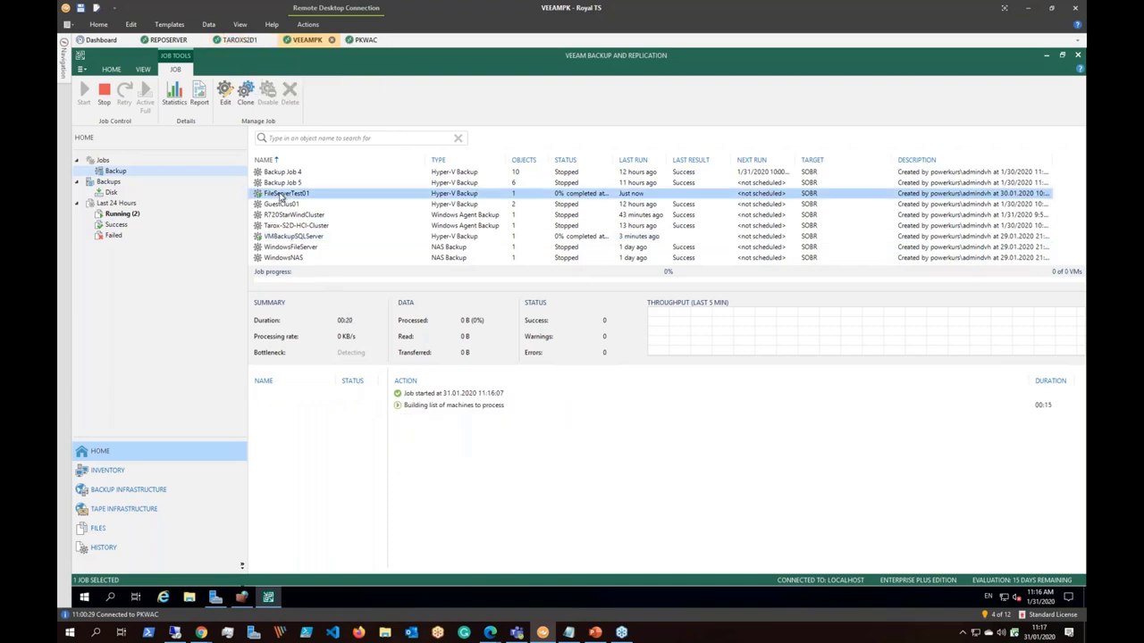
click(362, 39)
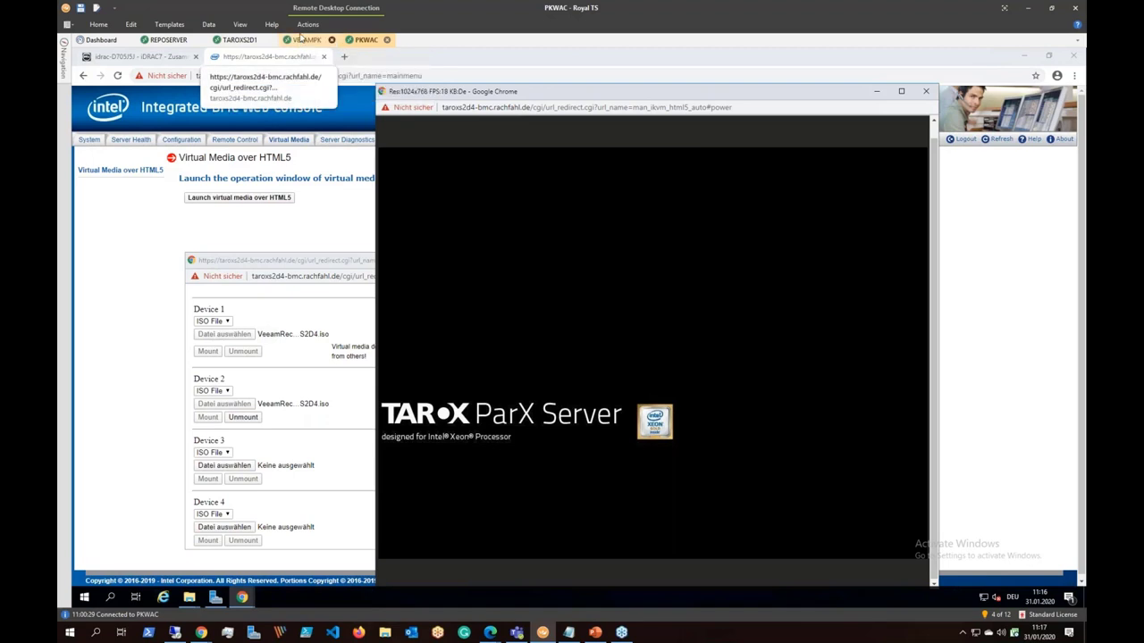
click(302, 42)
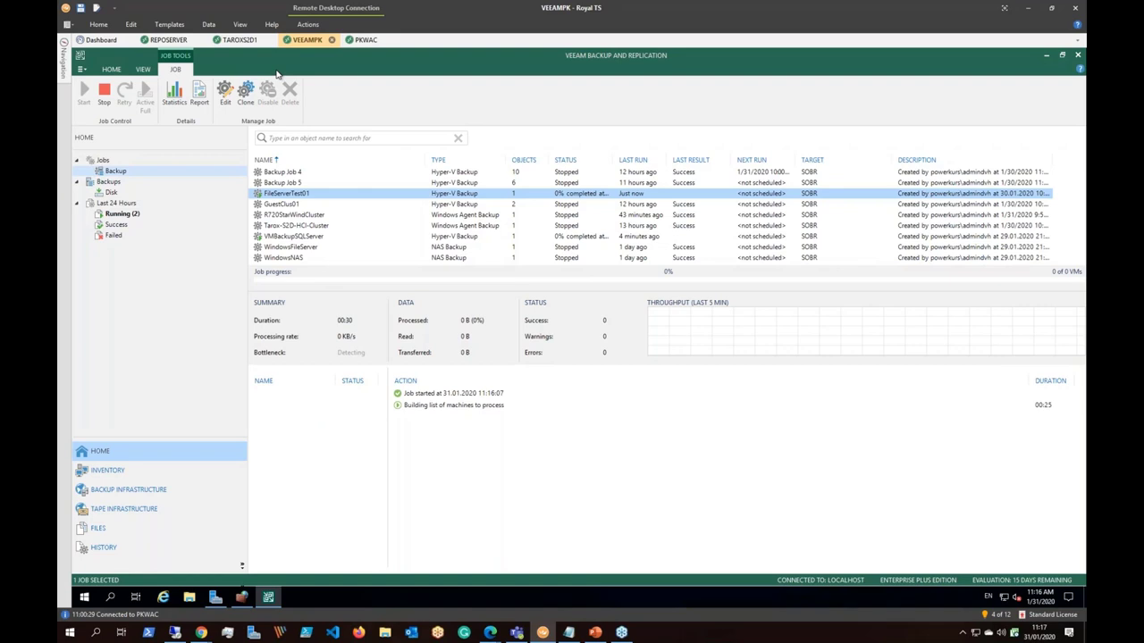
click(282, 397)
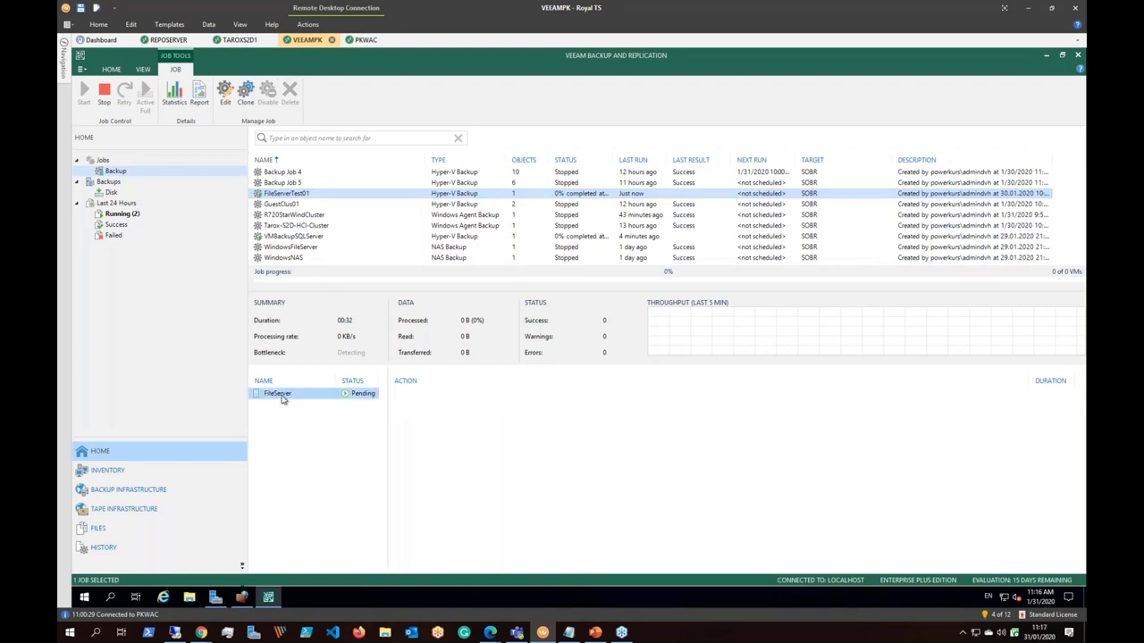
click(283, 239)
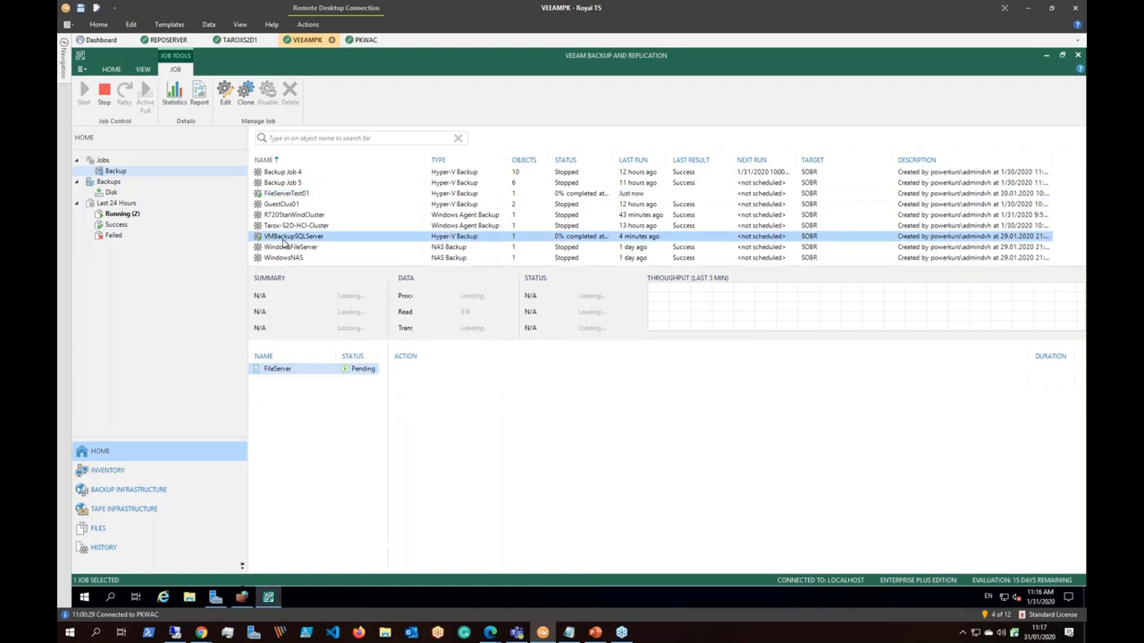
click(306, 394)
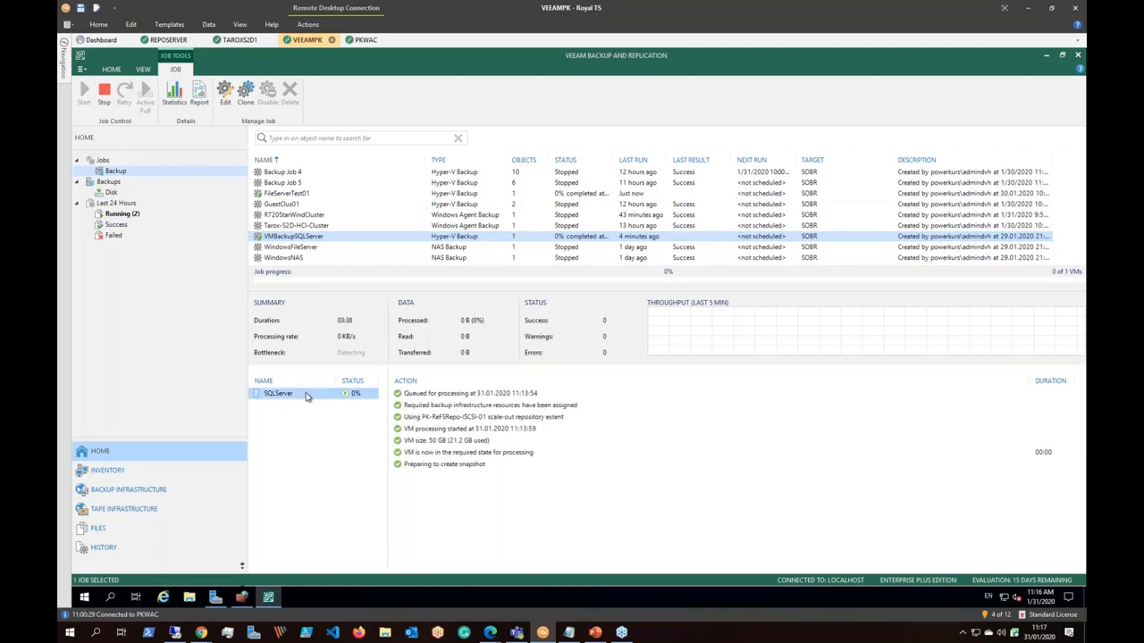
click(278, 195)
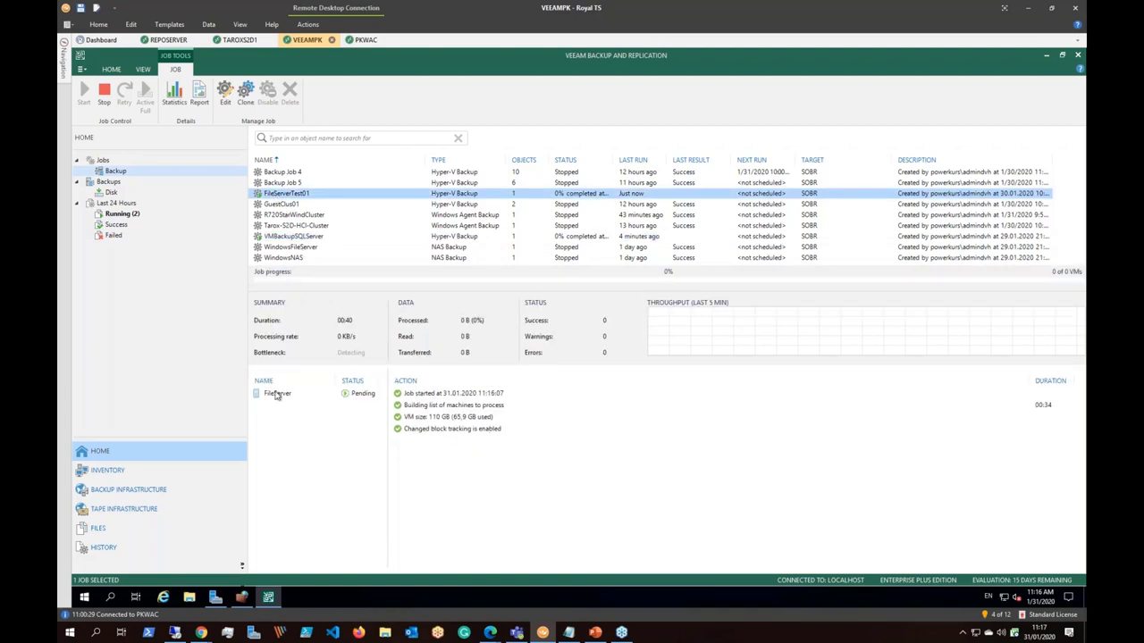
click(276, 396)
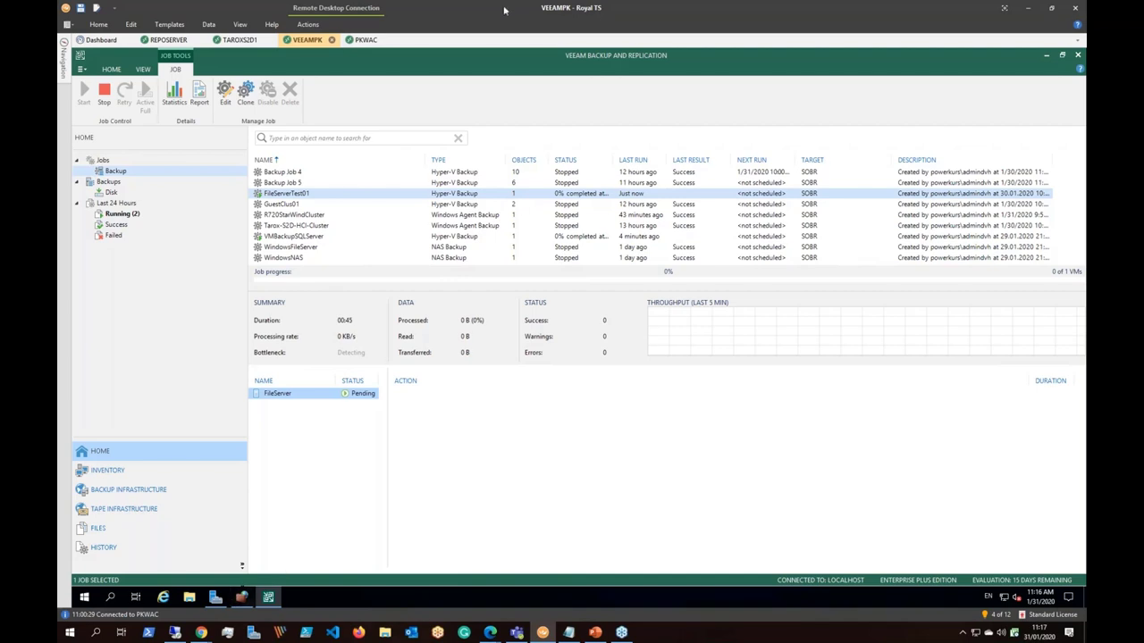
Step: On TAROXS2D1, run only the first Get-VMHostCluster line of PrepClusterAndGuestClusterSharedStorageForHostLevelBackups.ps1 and enlarge the PowerShell ISE console area
click(238, 39)
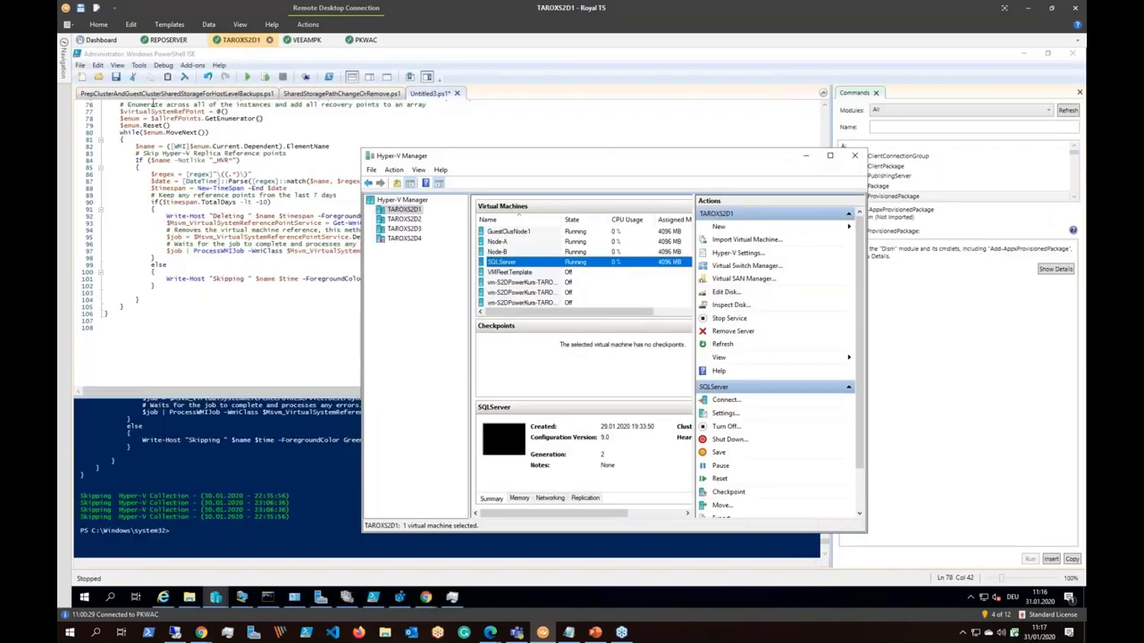
click(218, 165)
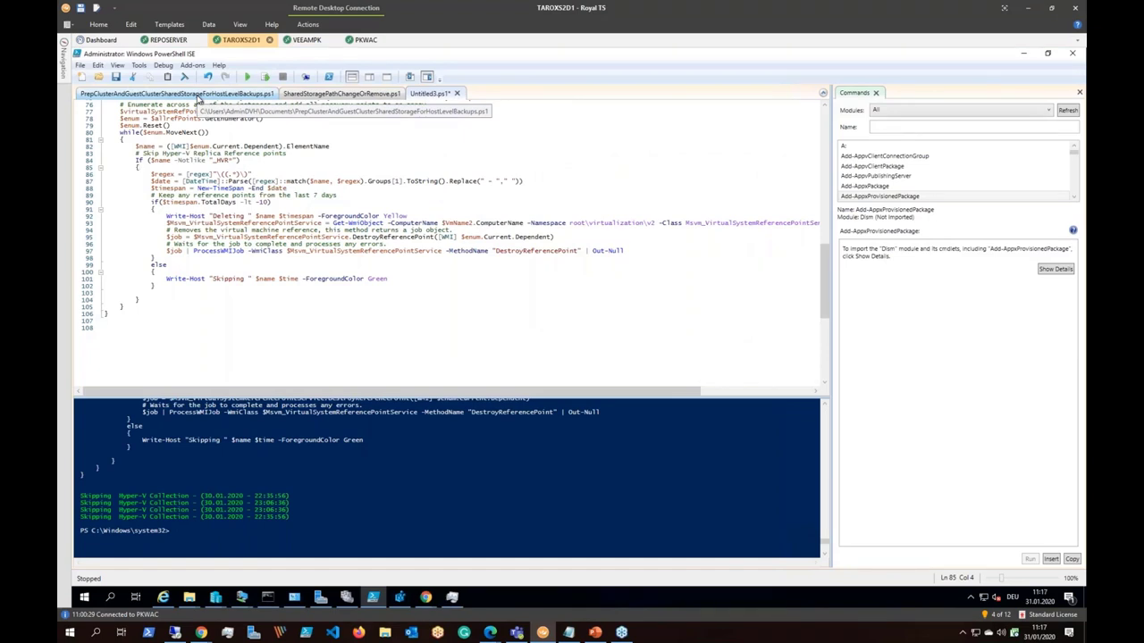
click(199, 95)
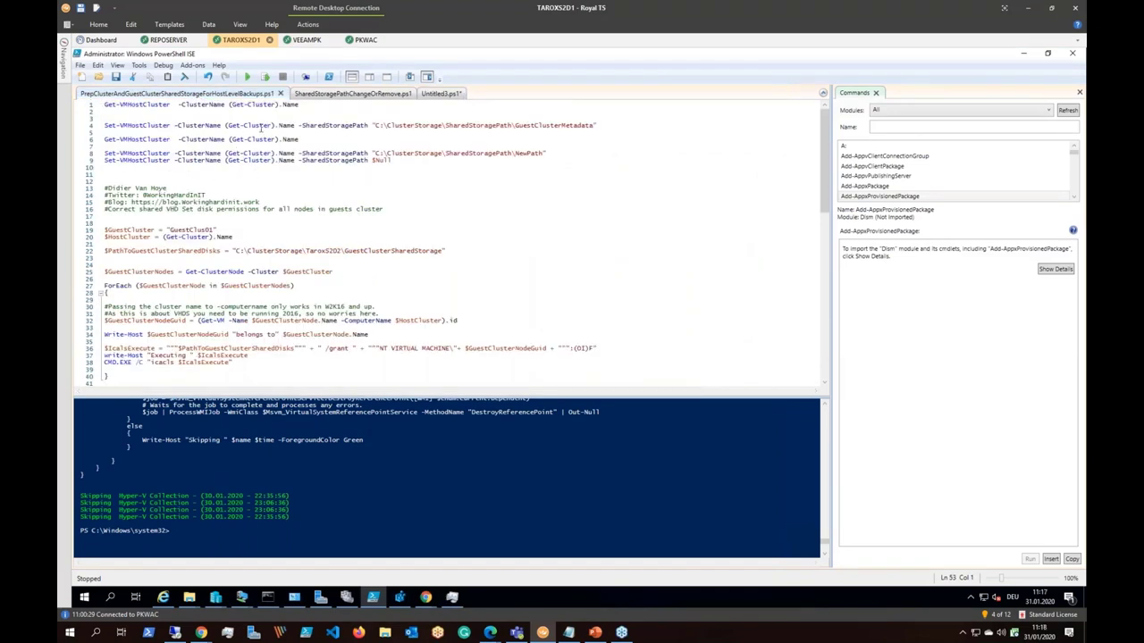
click(328, 104)
key(Down)
drag(299, 105, 104, 105)
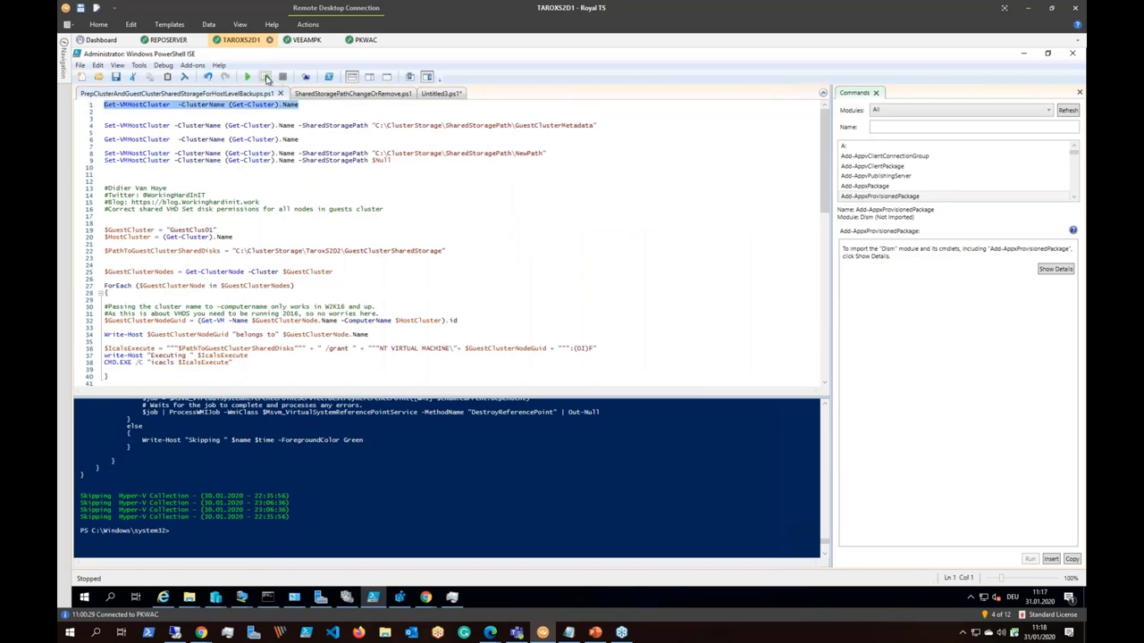
click(265, 77)
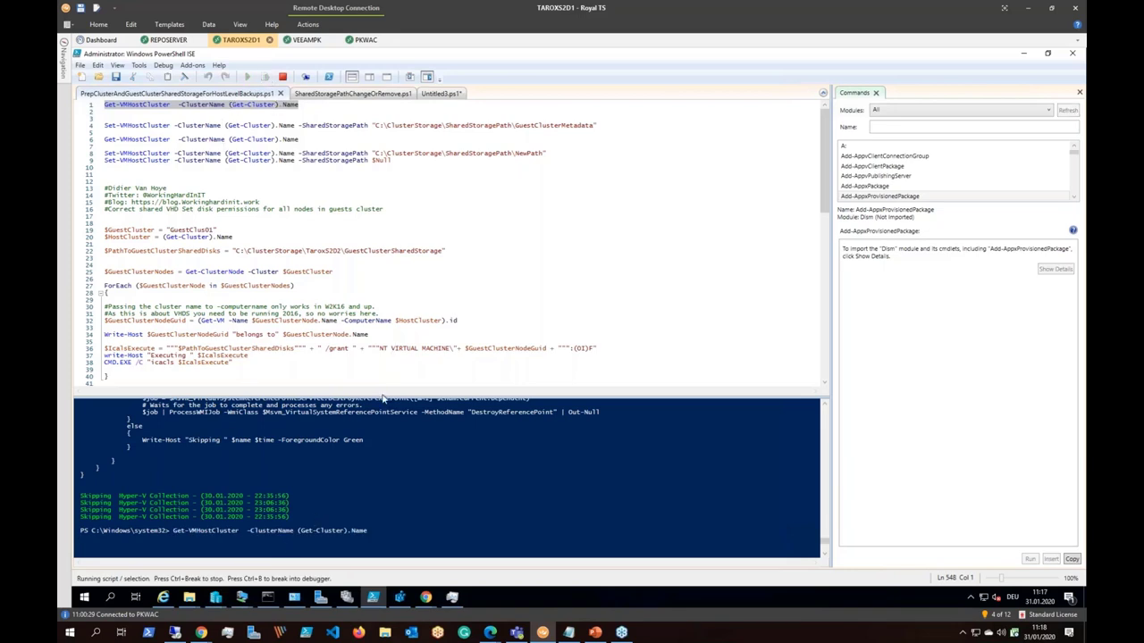
drag(383, 398, 353, 332)
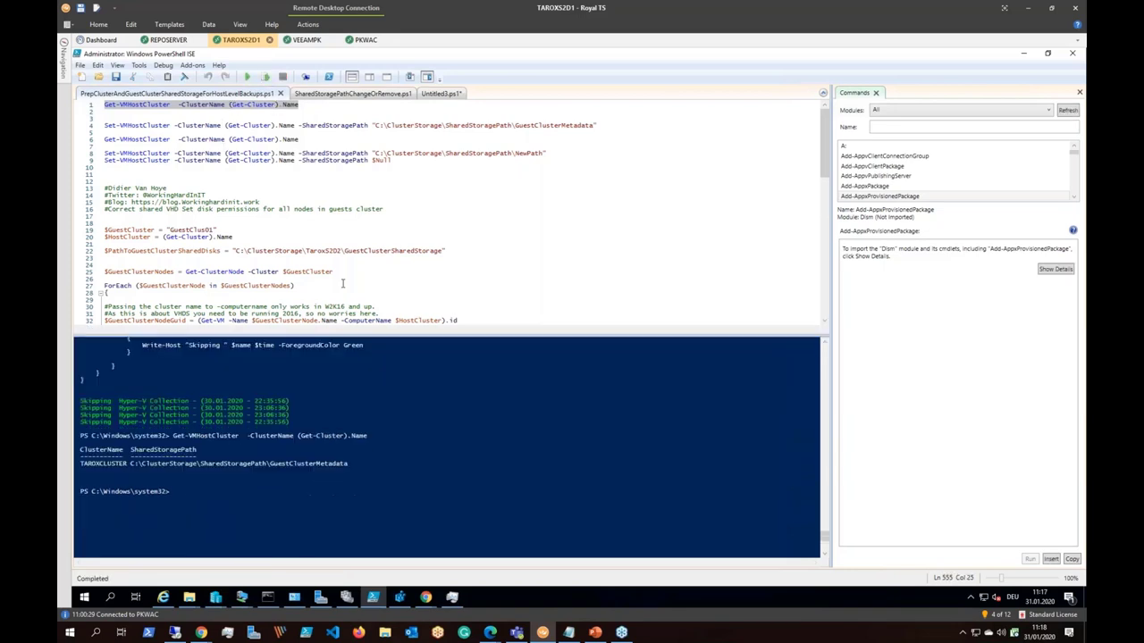
click(875, 93)
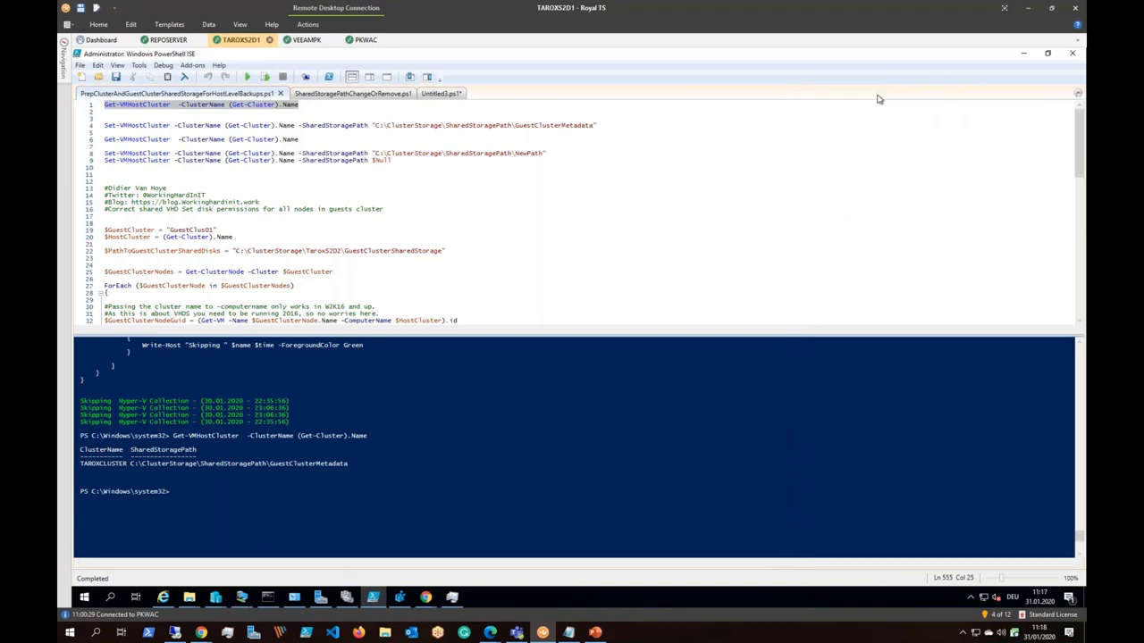
Step: Restore the PowerShell ISE window to its smaller size and minimise the browser window showing the Veeam KB2014 article
click(1048, 53)
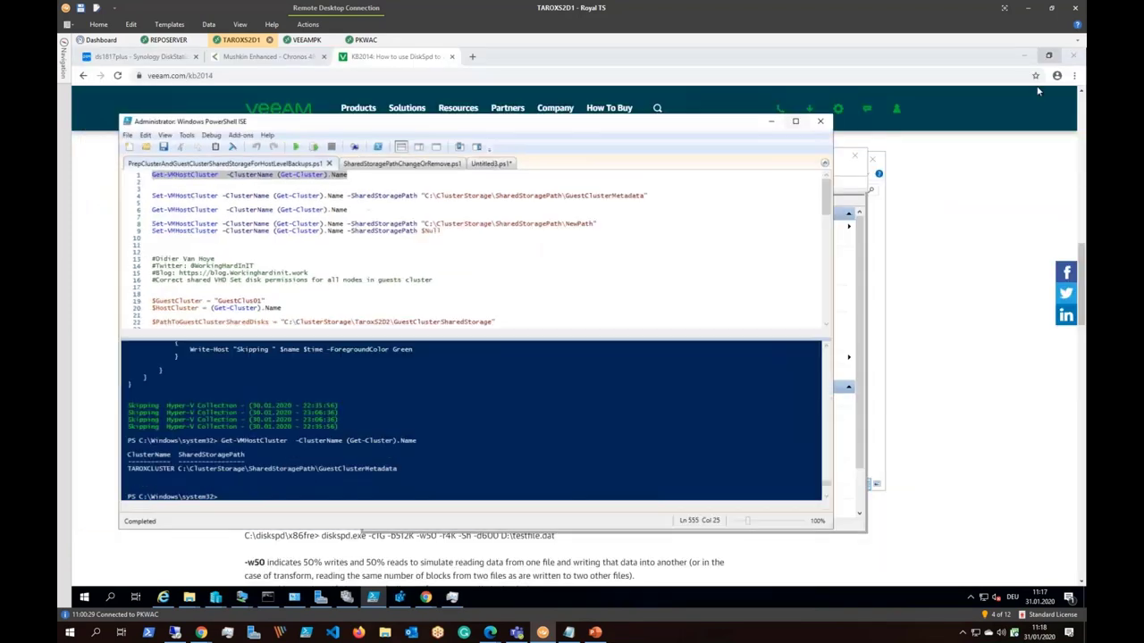
click(772, 124)
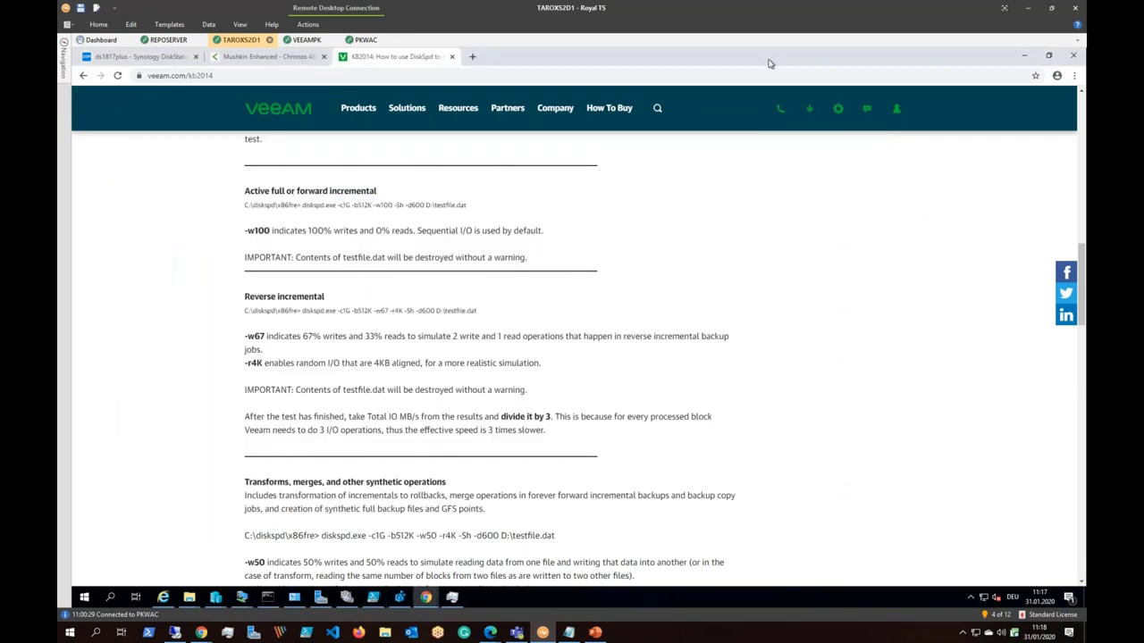
key(Home)
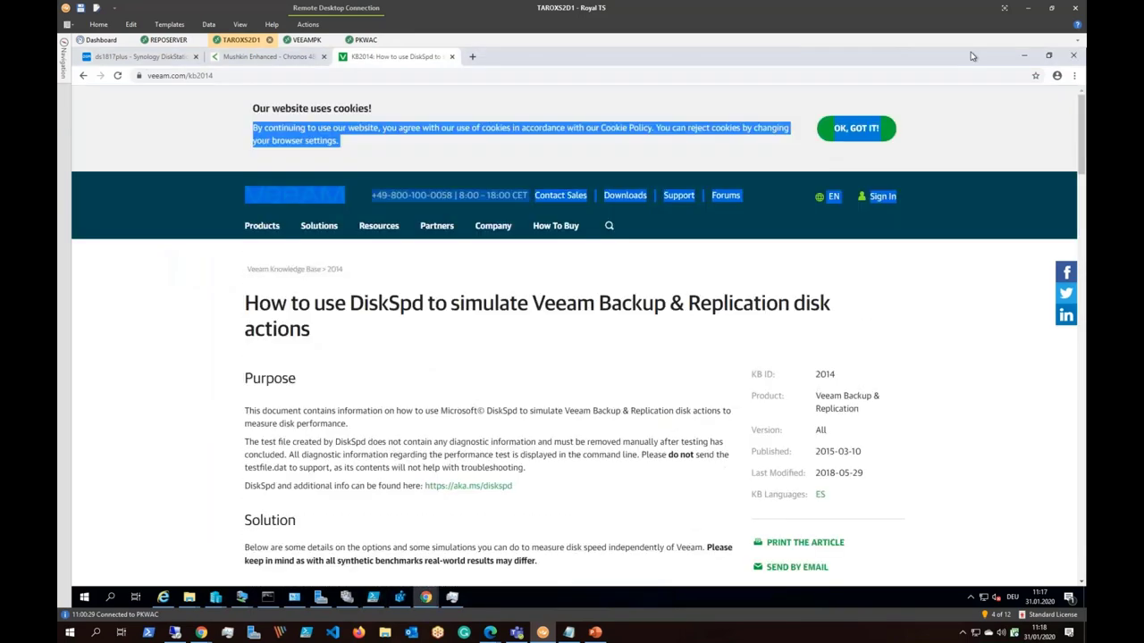
click(1024, 56)
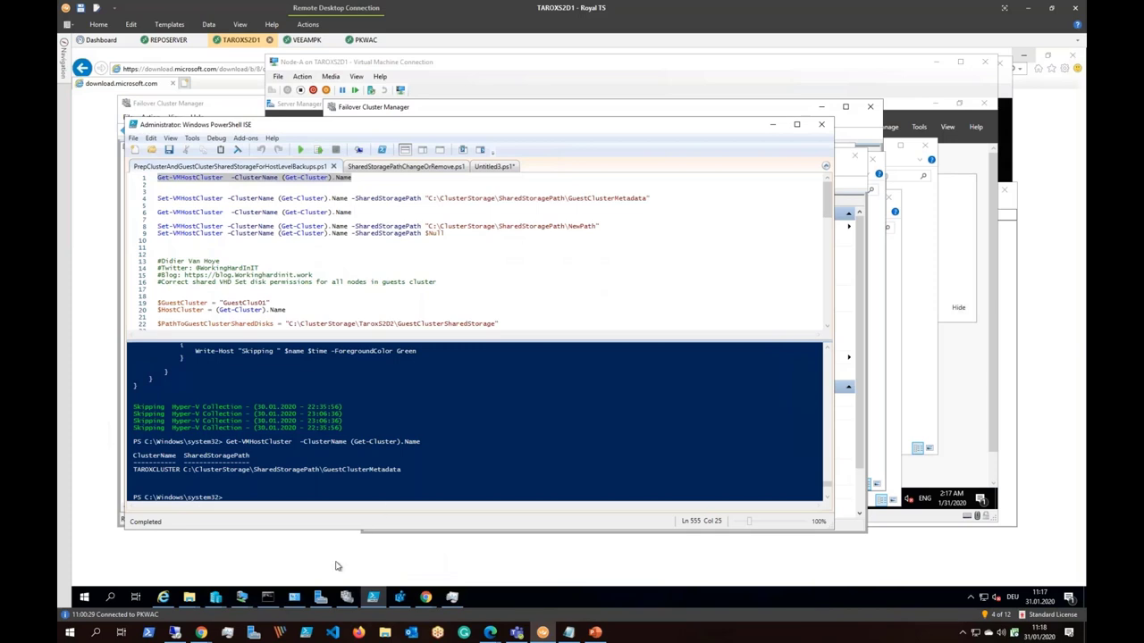
Step: Move Hyper-V Manager to one side and enlarge the PowerShell ISE window so its script and SQLServer's checkpoints are both in view
click(215, 597)
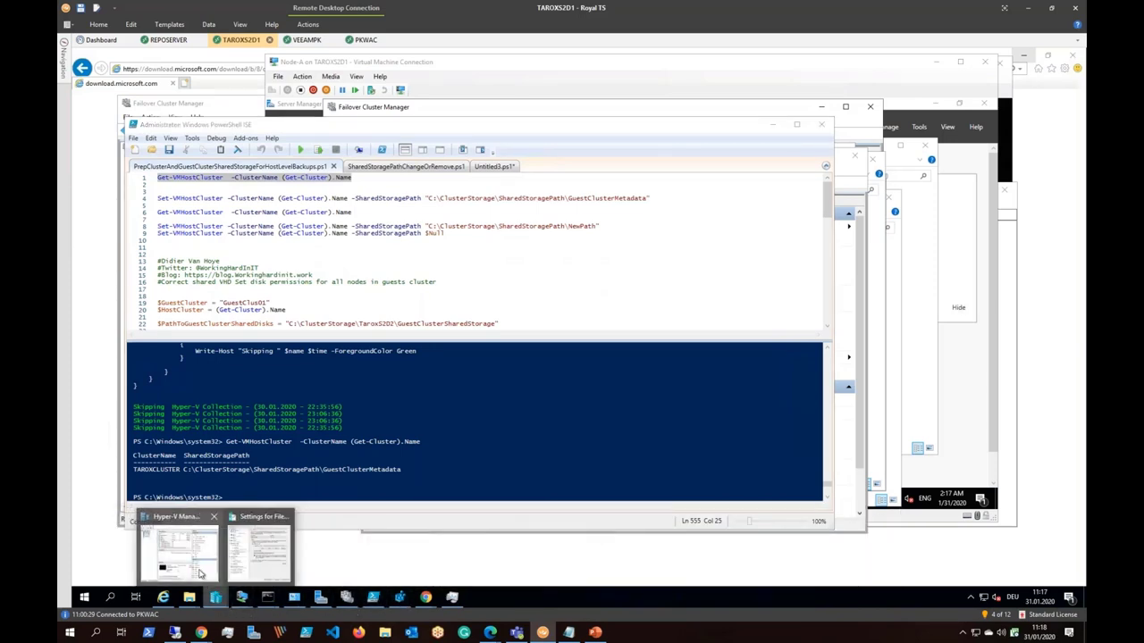
click(200, 572)
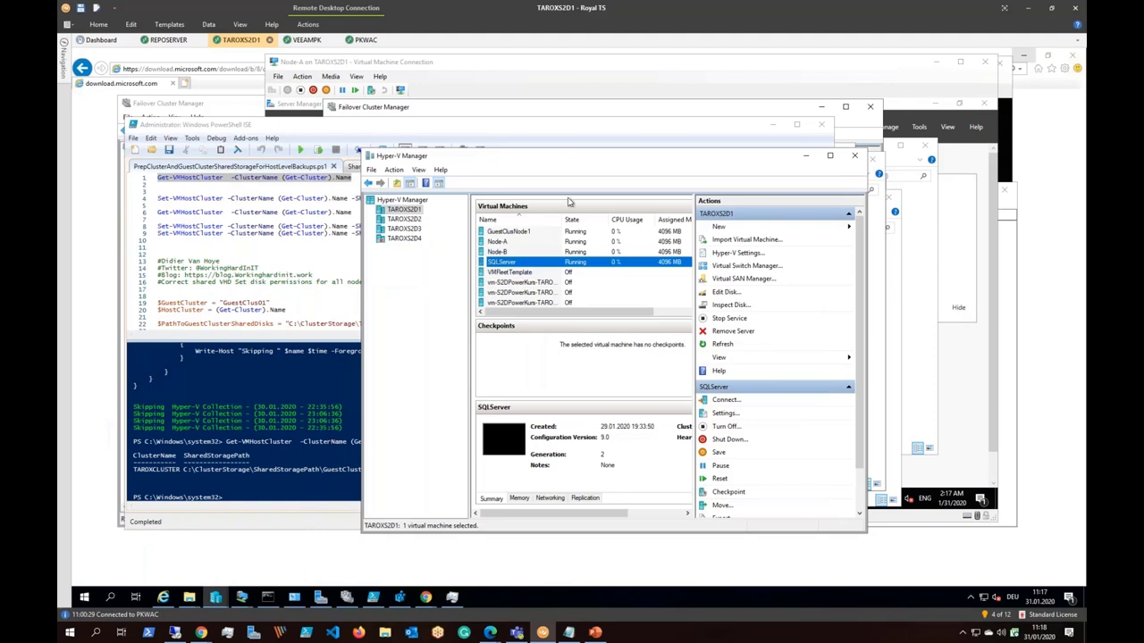
drag(625, 158, 928, 151)
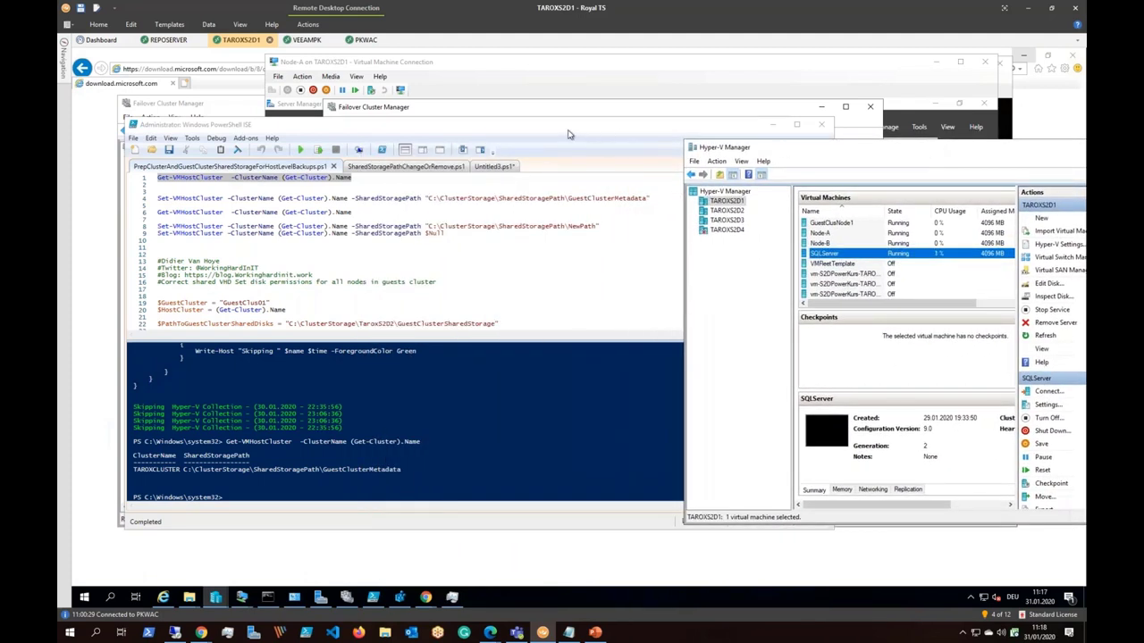
click(569, 134)
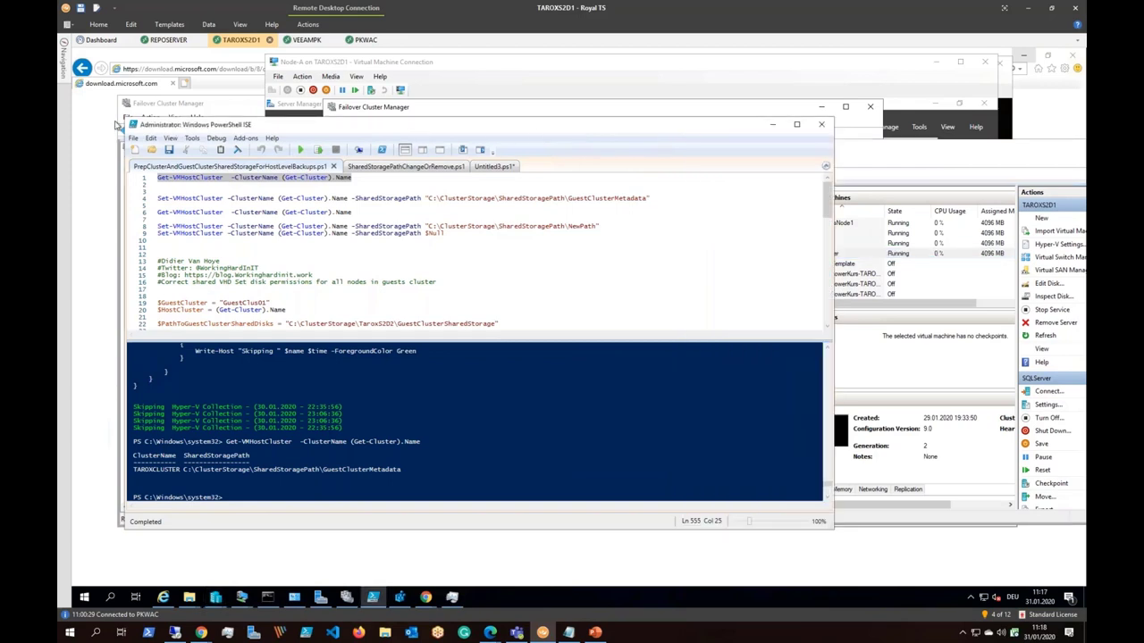
drag(119, 117, 64, 26)
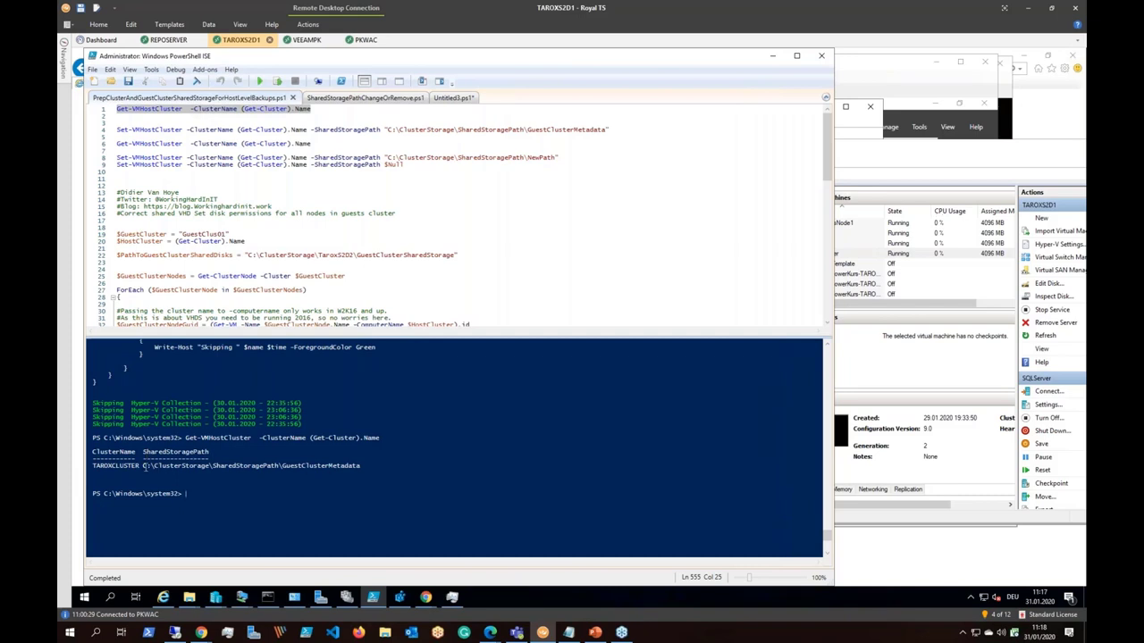
Step: Highlight the SharedStoragePath value in the PowerShell console and select SQLServer's Veeam Recovery Checkpoint in Hyper-V Manager
drag(143, 466, 361, 469)
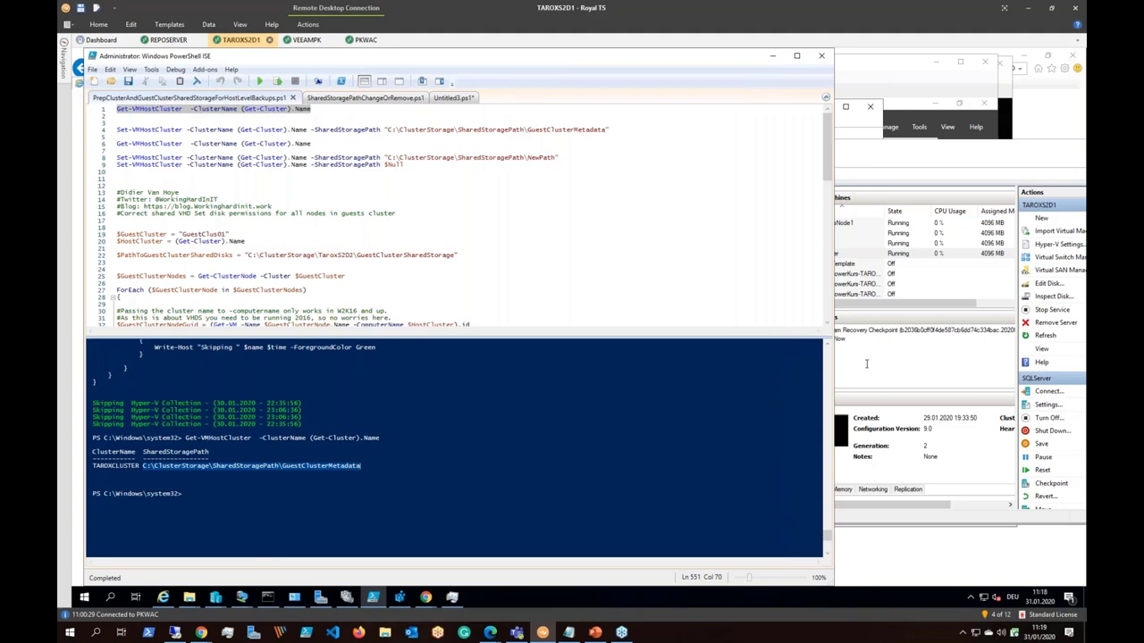
click(968, 366)
click(876, 332)
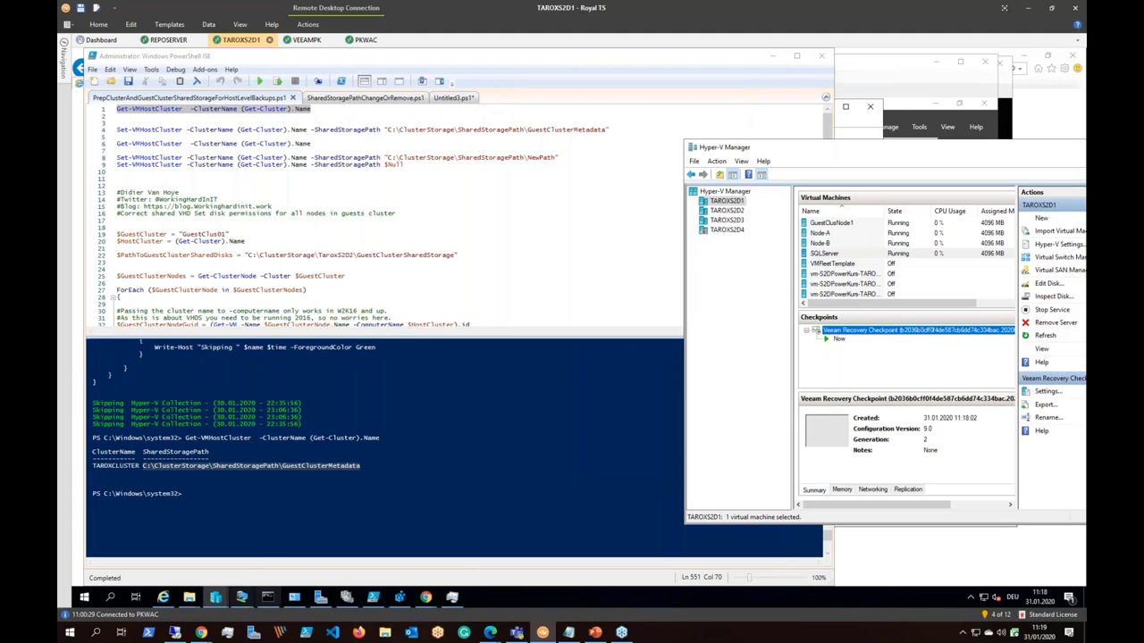
Step: In the VEEAMPK session, check SQLServer in VMBackupSQLServer and FileServer in FileServerTest01, with a brief look back at TAROXS2D1
click(308, 40)
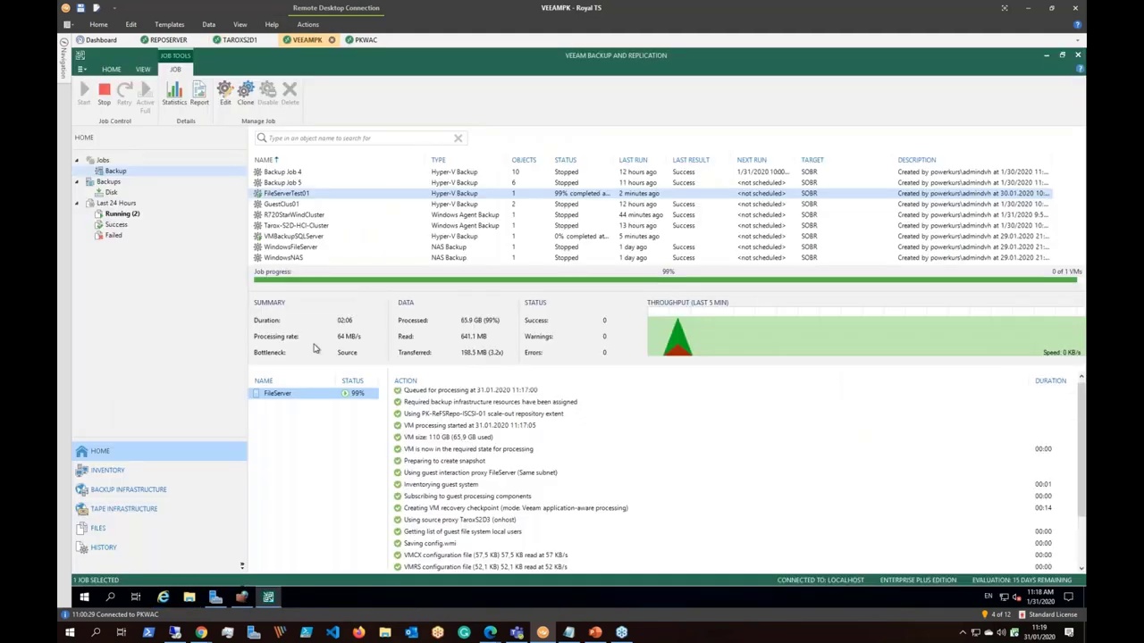
click(284, 237)
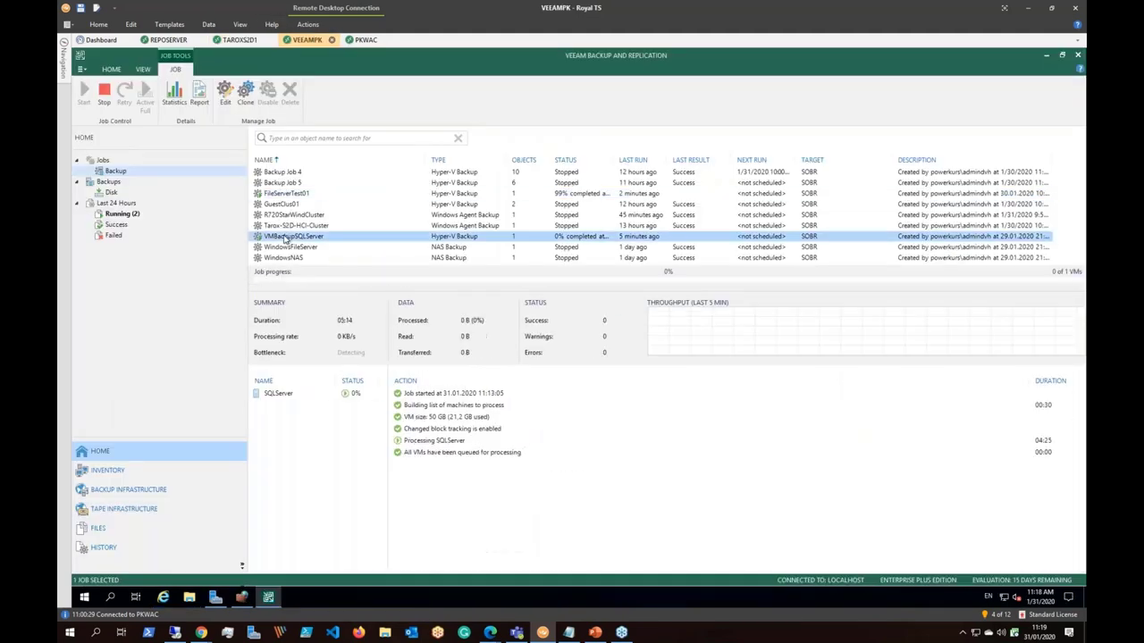
click(303, 393)
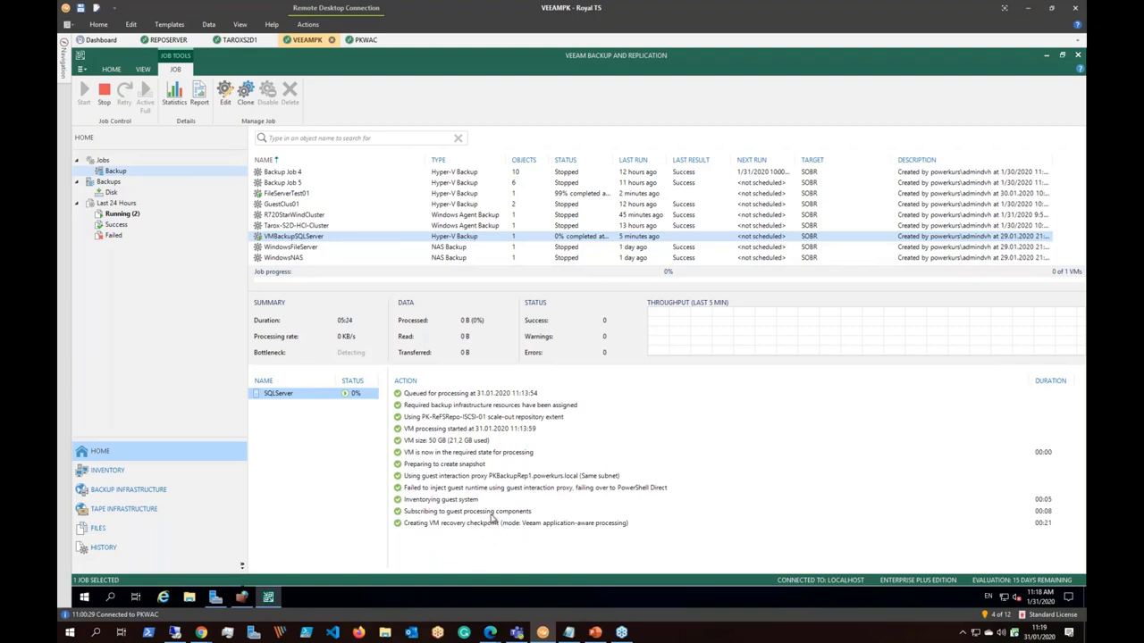
click(291, 194)
click(288, 370)
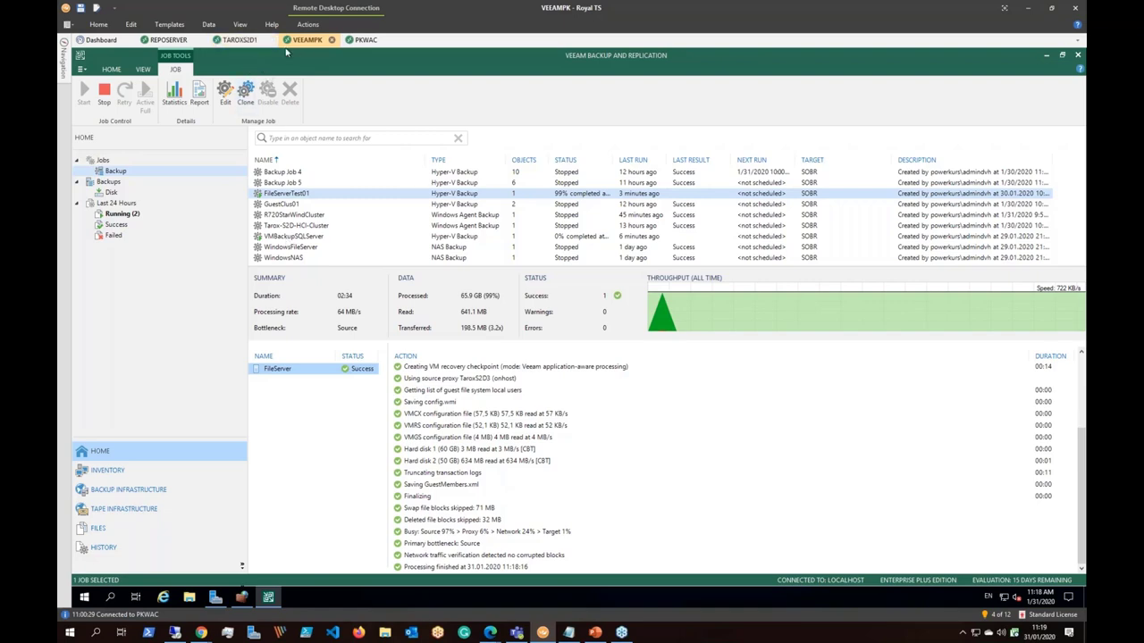
click(247, 42)
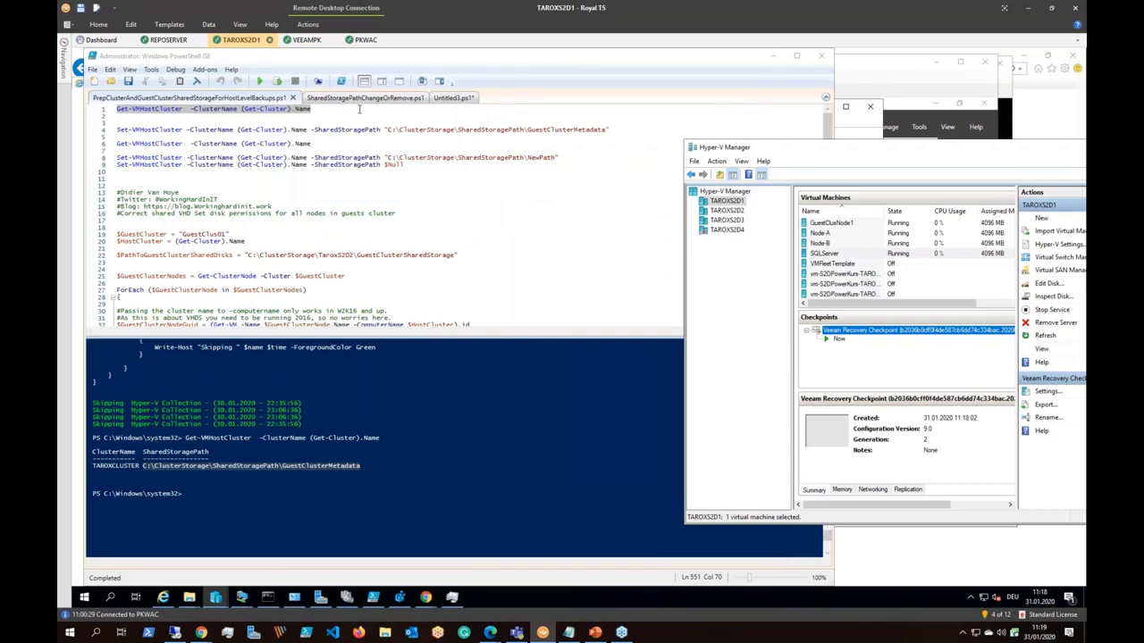
click(307, 41)
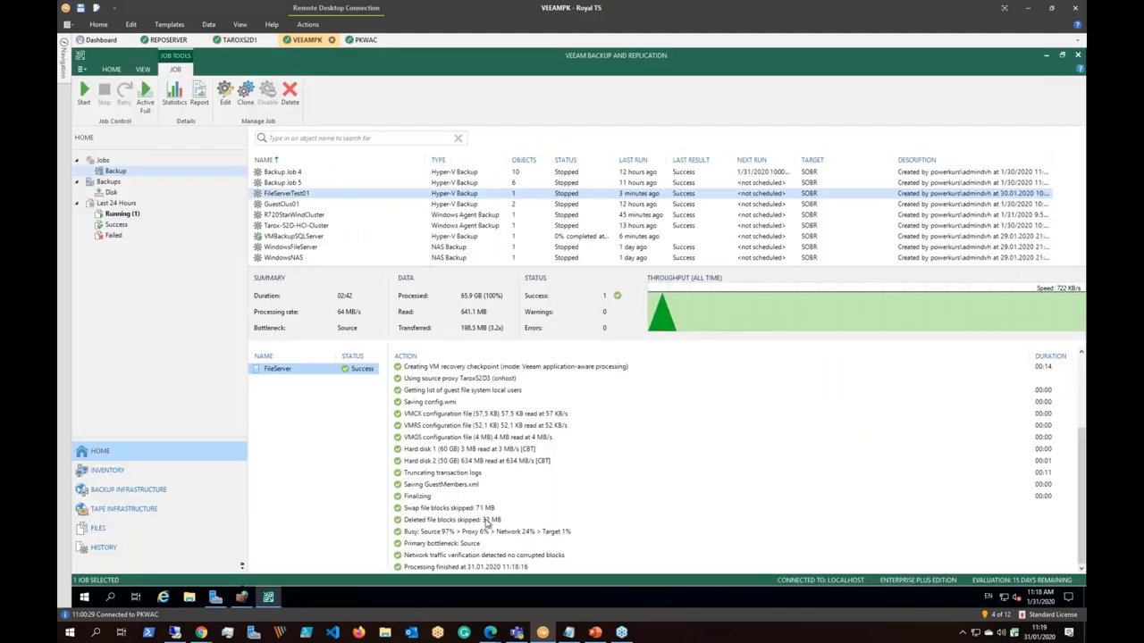
Step: Examine FileServer's backup action log, covering the recovery checkpoint, VMCX, VMRS and VMGS configuration files, both hard disks and the closing entries
click(410, 414)
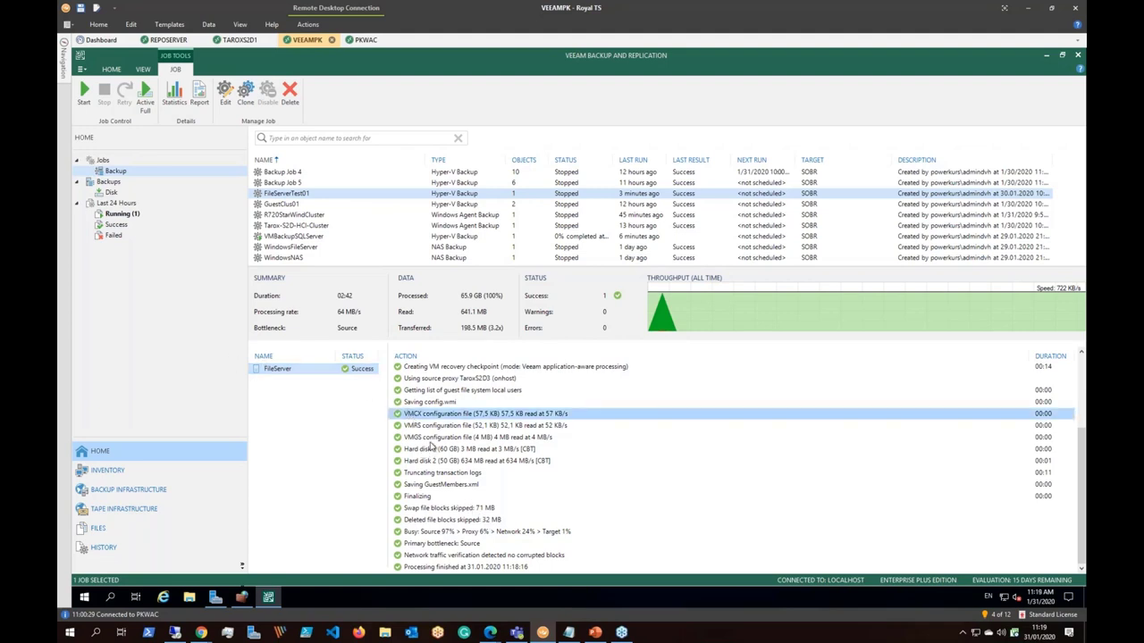
click(485, 485)
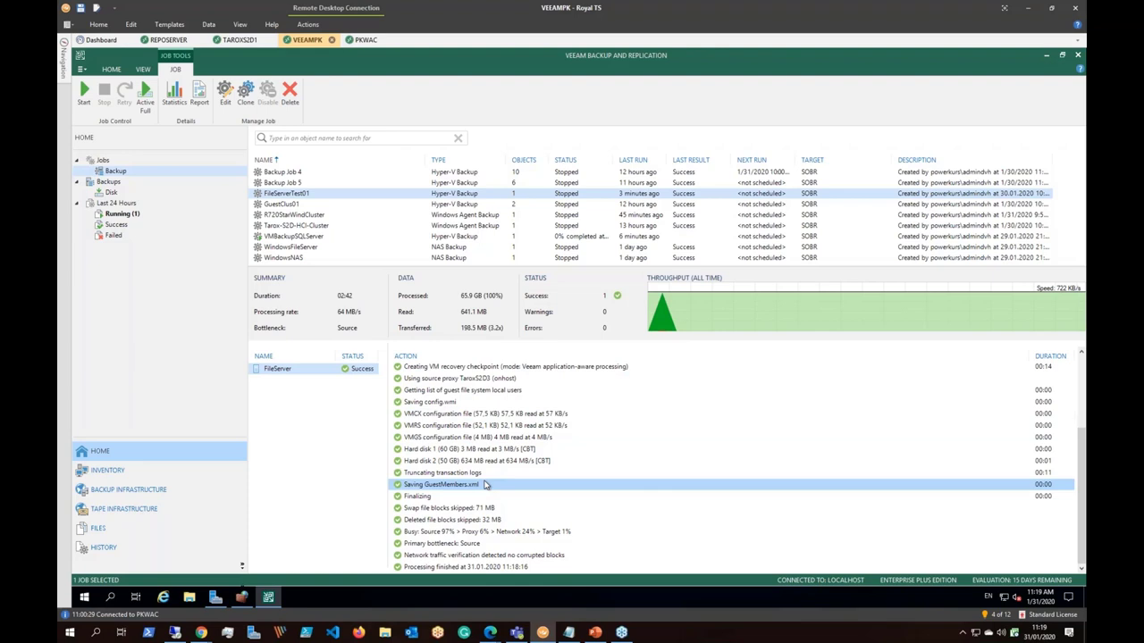
scroll(485, 485, up, 4)
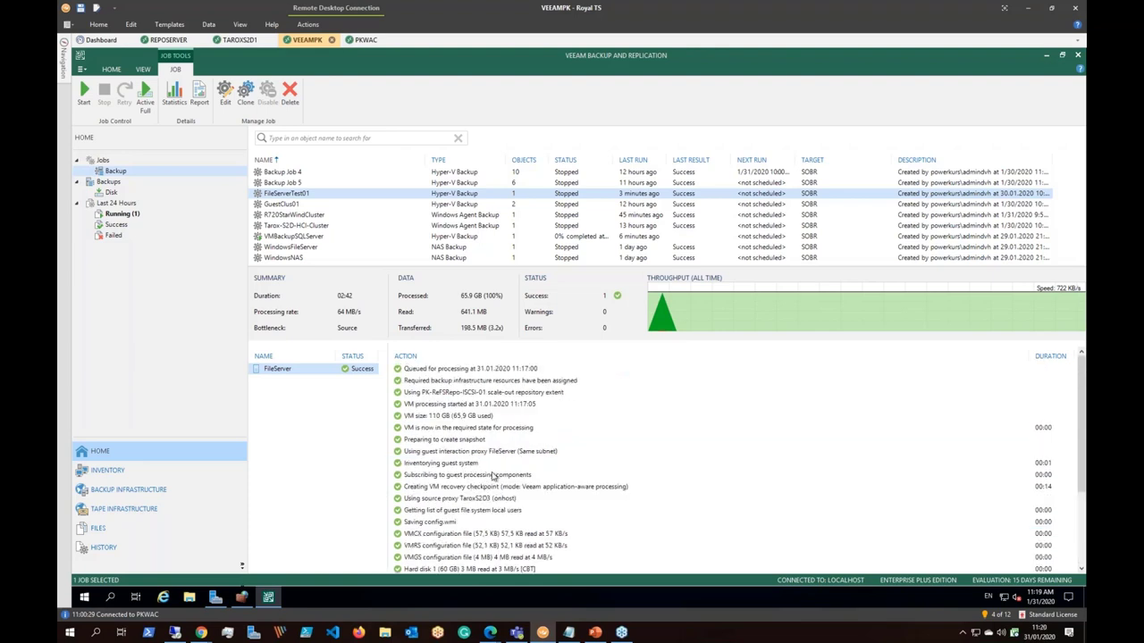
click(446, 490)
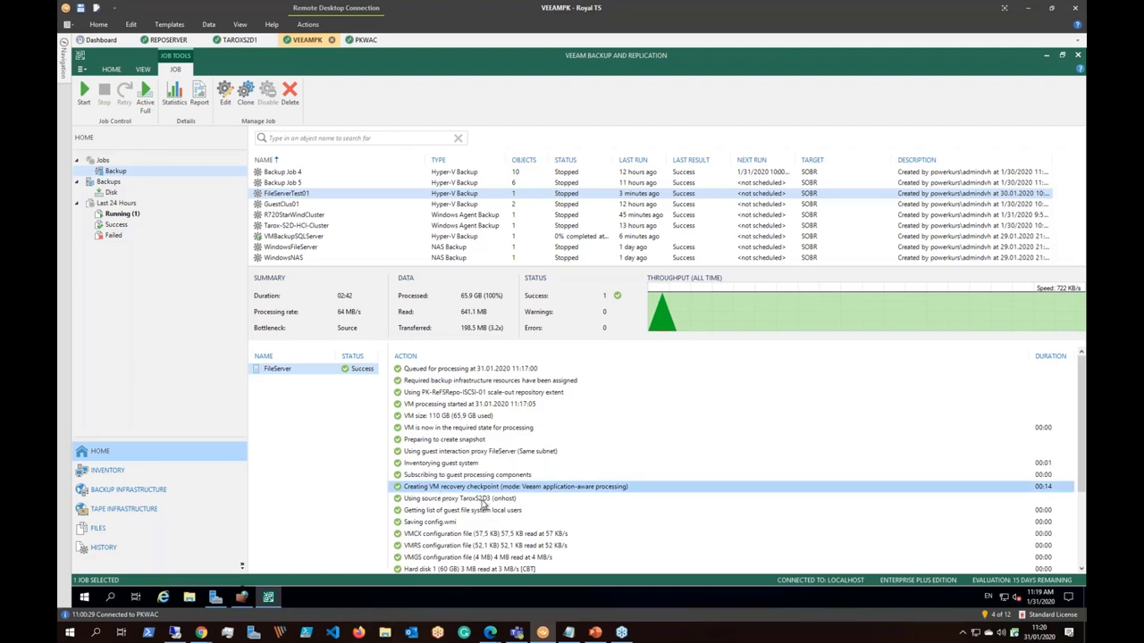
scroll(483, 505, down, 1)
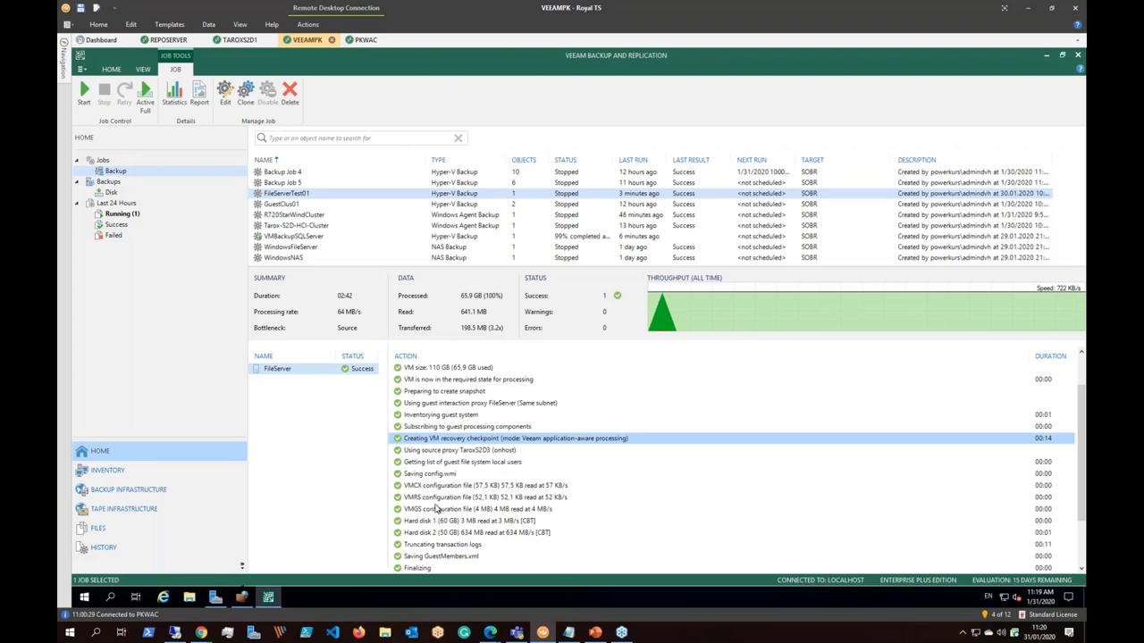
click(438, 488)
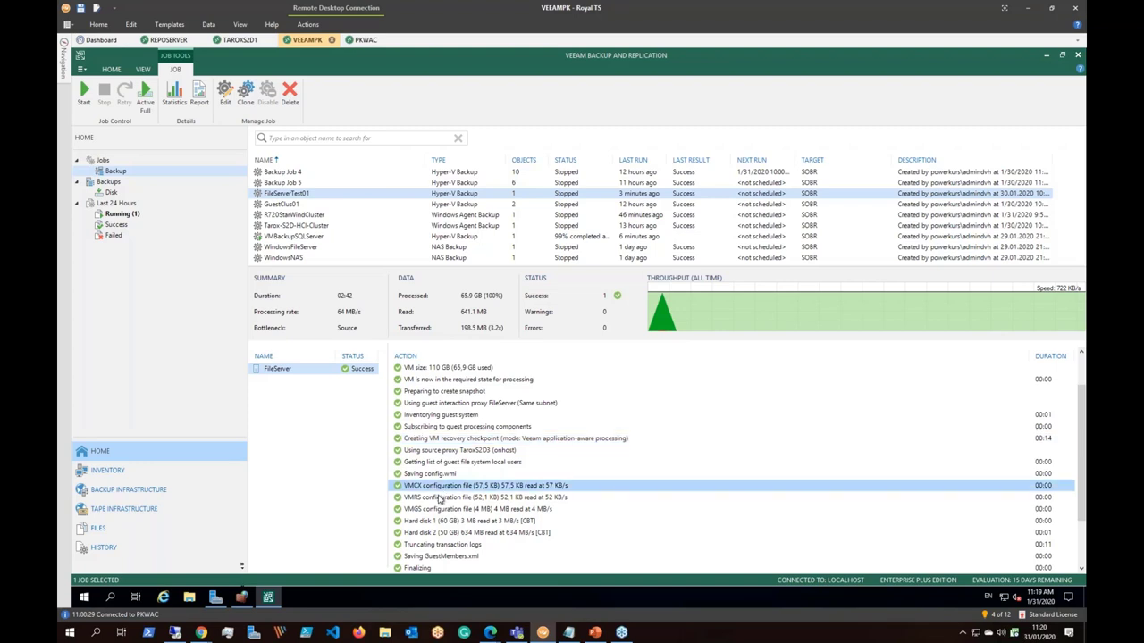
click(440, 499)
click(427, 510)
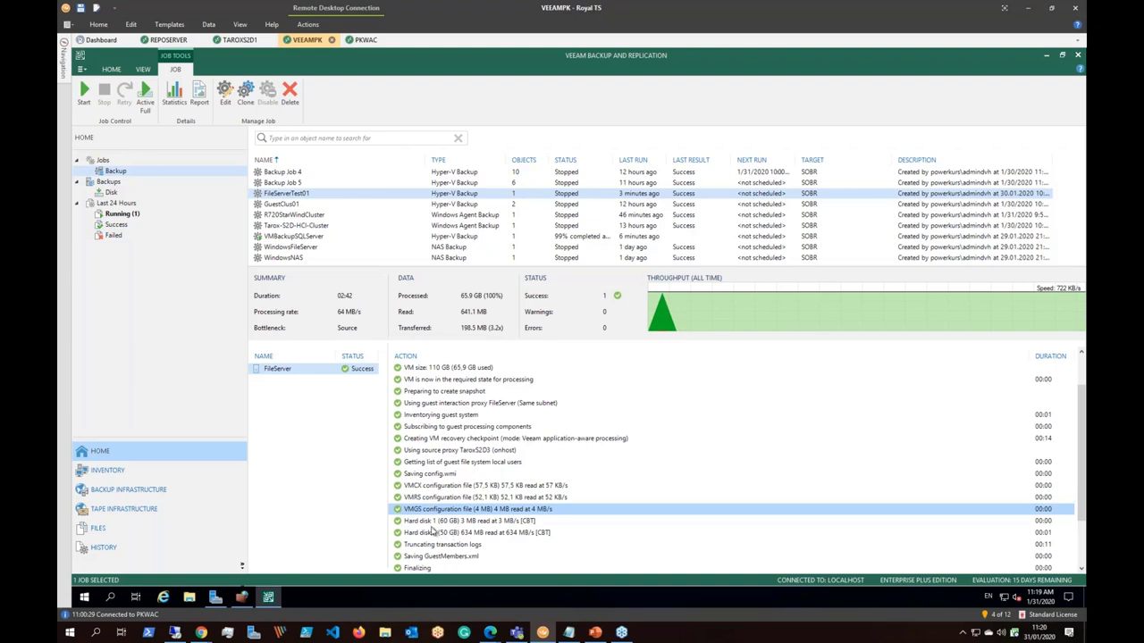
click(433, 522)
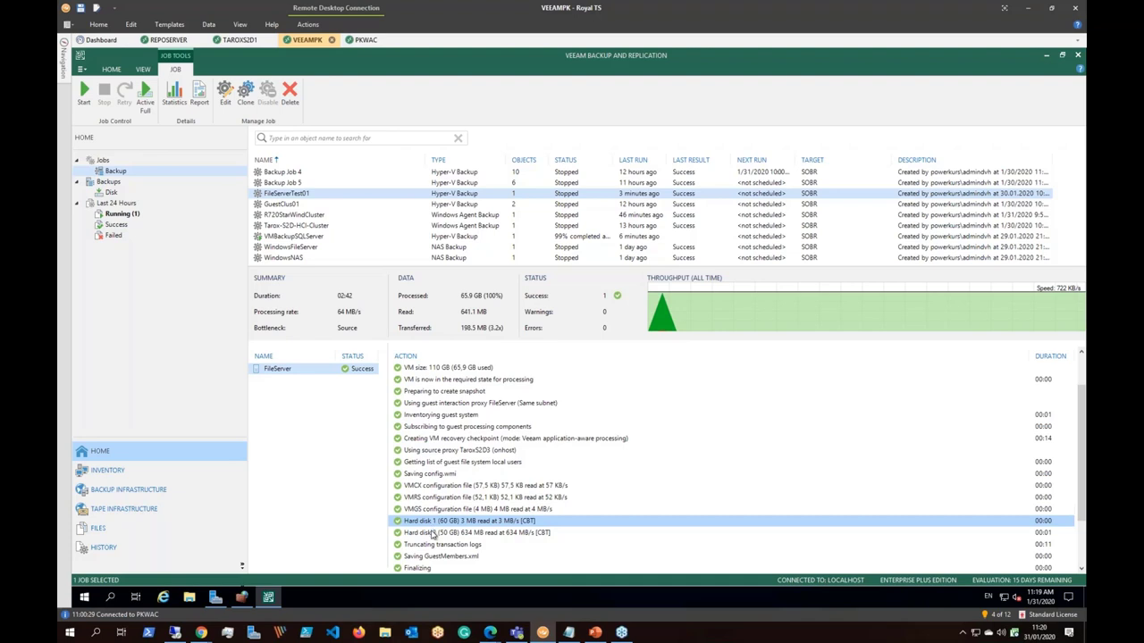
click(434, 534)
scroll(427, 545, down, 2)
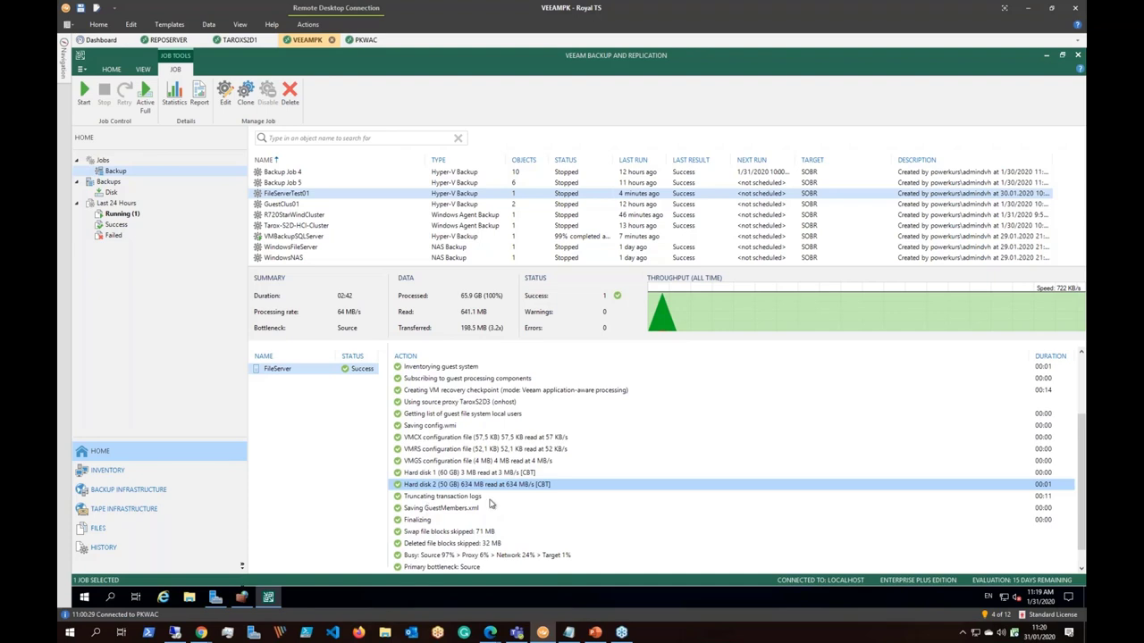
scroll(460, 523, down, 1)
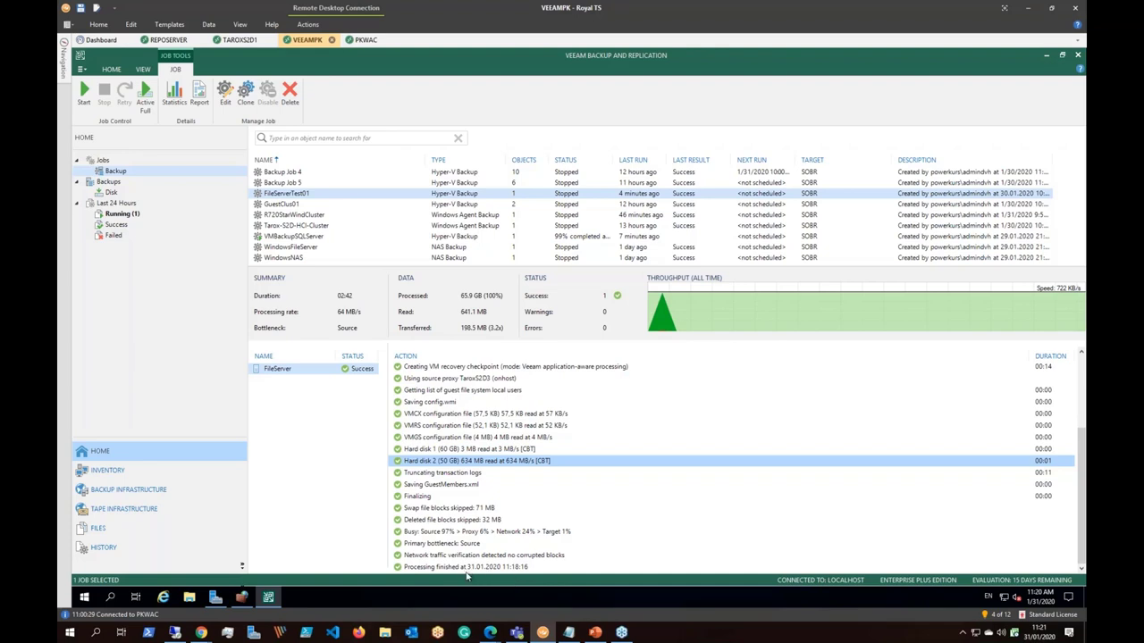
Step: Check the VMBackupSQLServer job's log and return to the PowerShell ISE script on TAROXS2D1
click(309, 236)
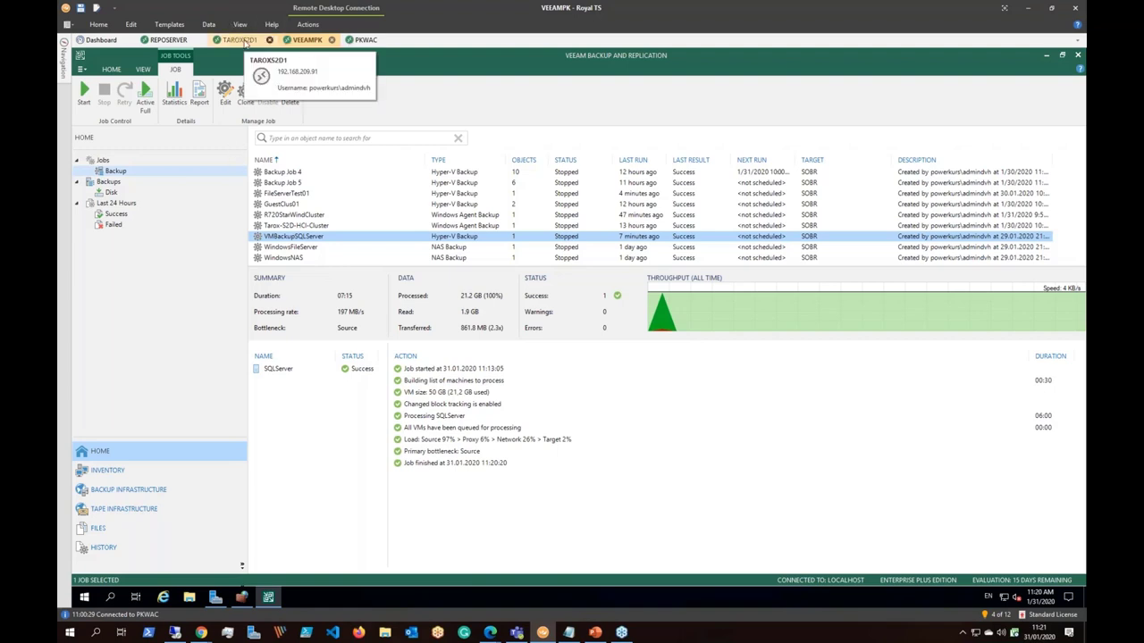
click(235, 40)
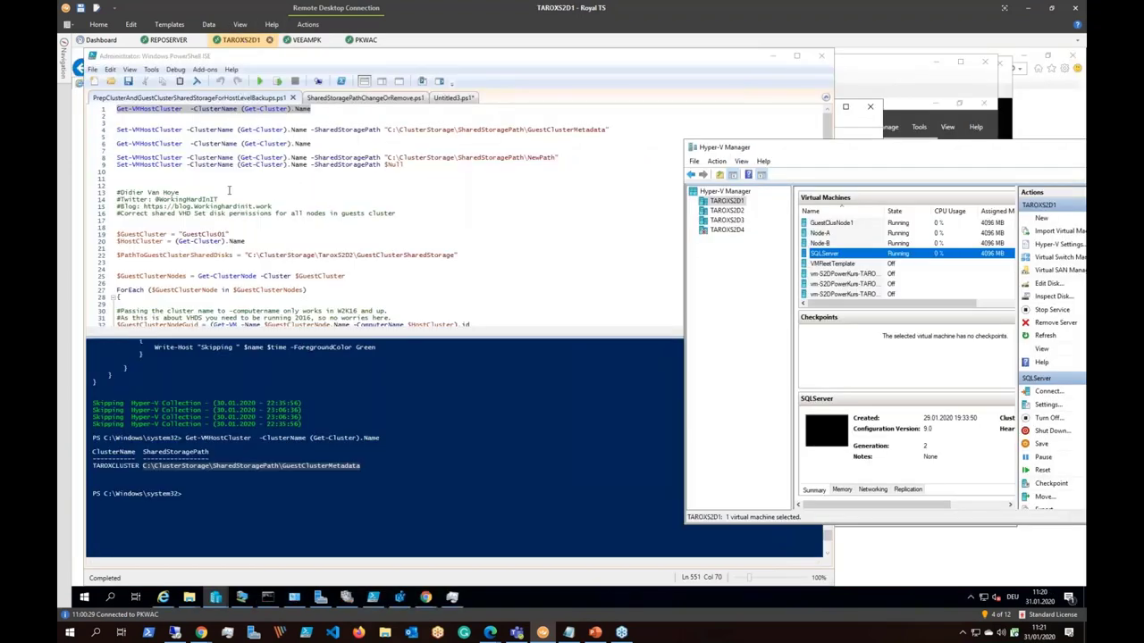
click(229, 189)
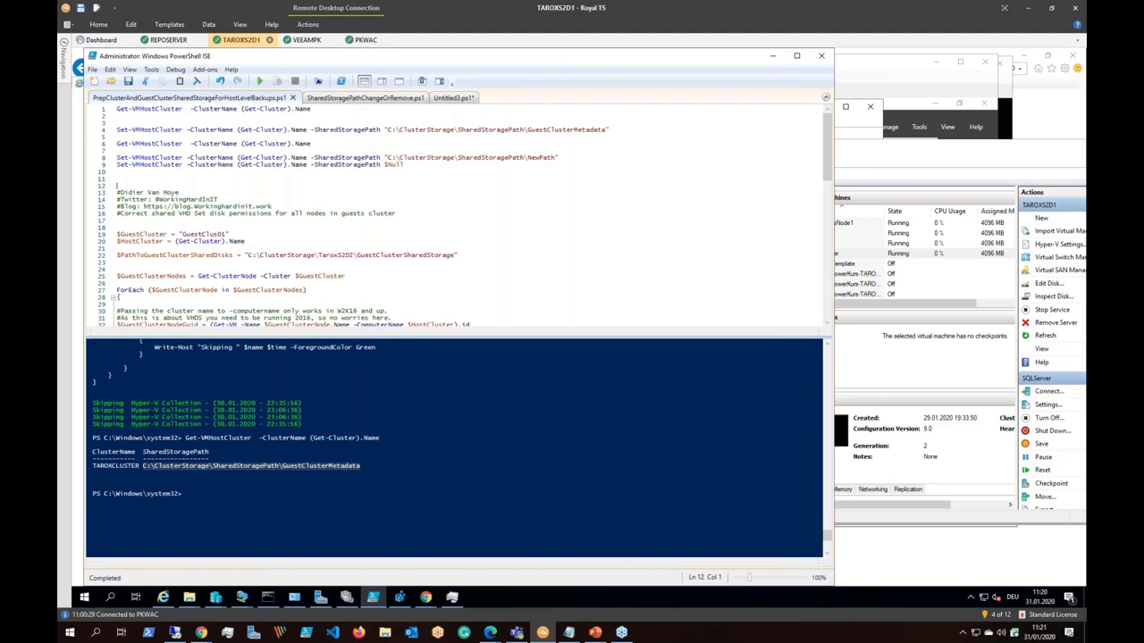
Step: Open the folder C:\ClusterStorage\SharedStoragePath\GuestClusterMetadata from the GuestClusterSharedStorage File Explorer window
click(191, 597)
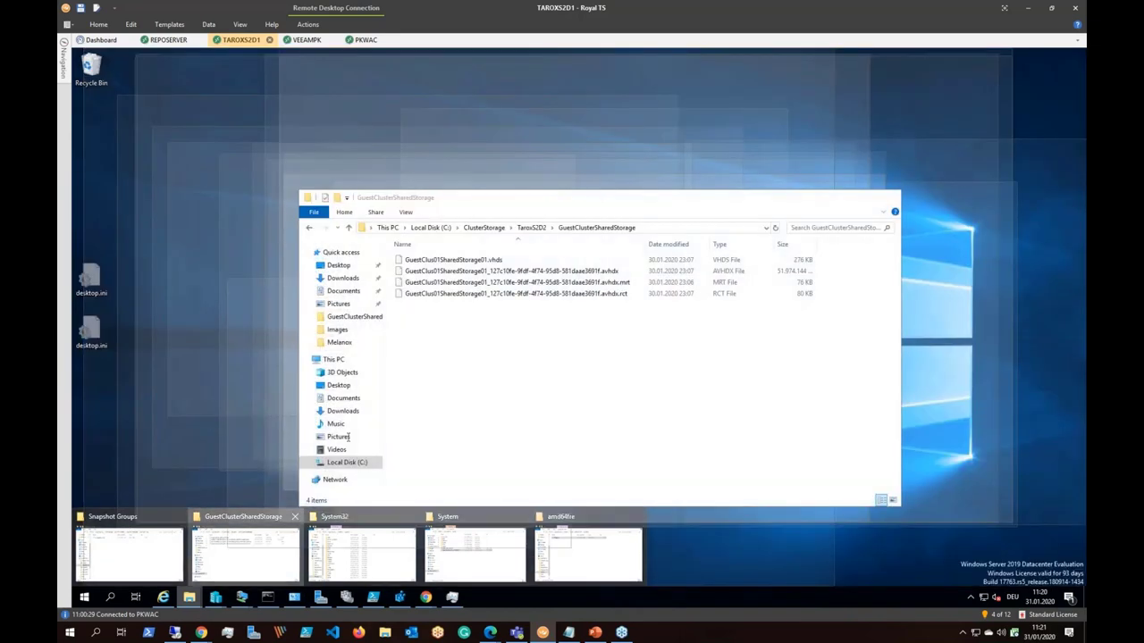
click(219, 536)
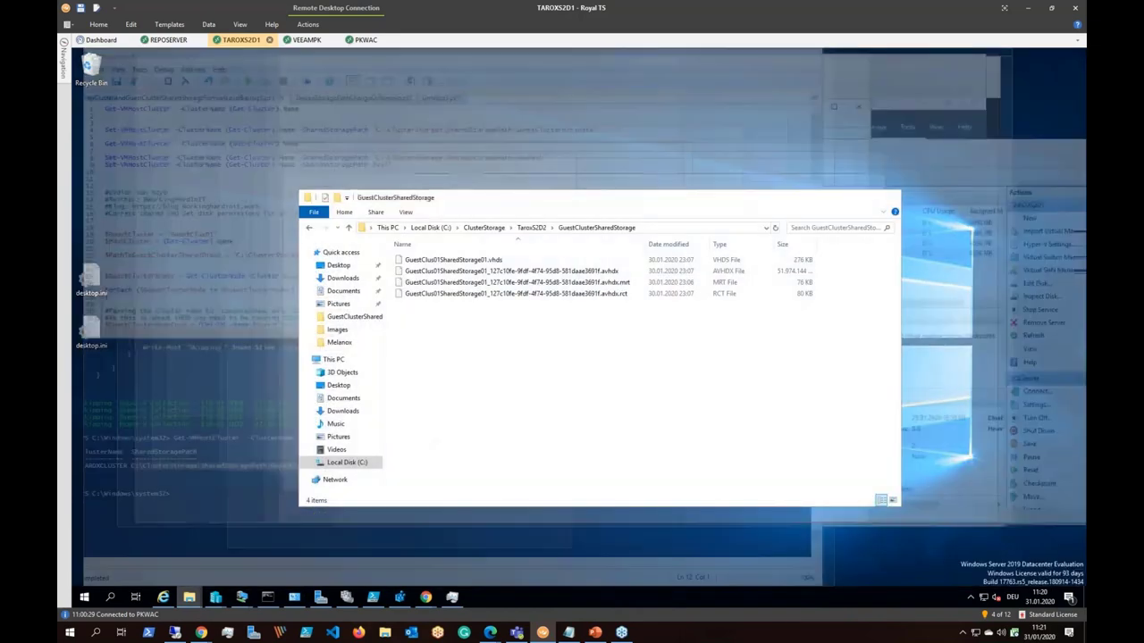
click(483, 228)
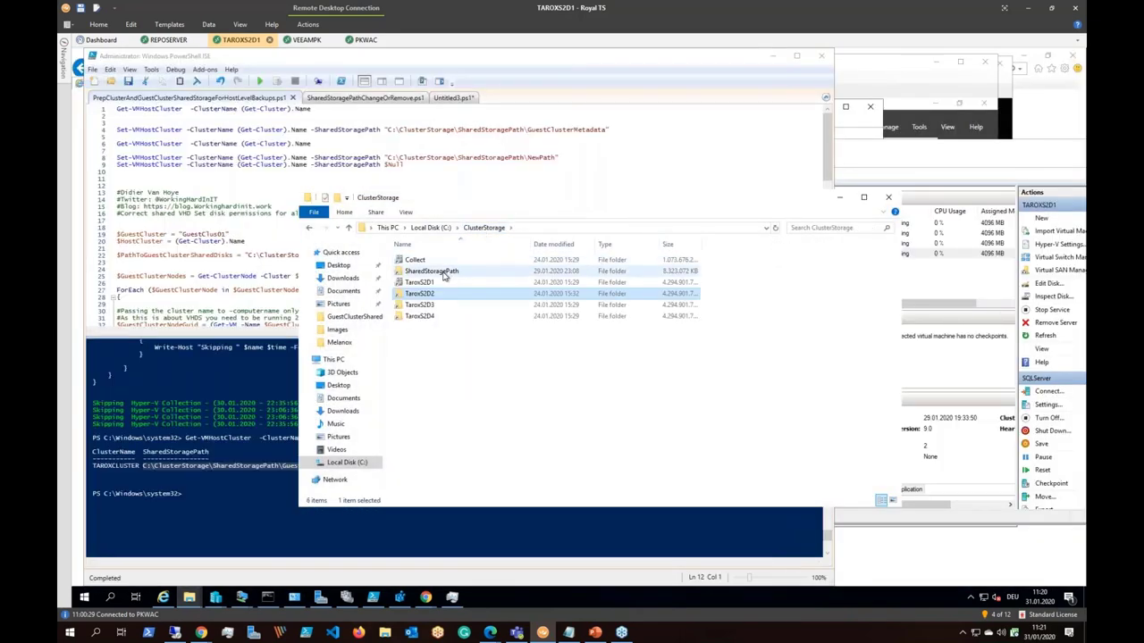
double_click(443, 275)
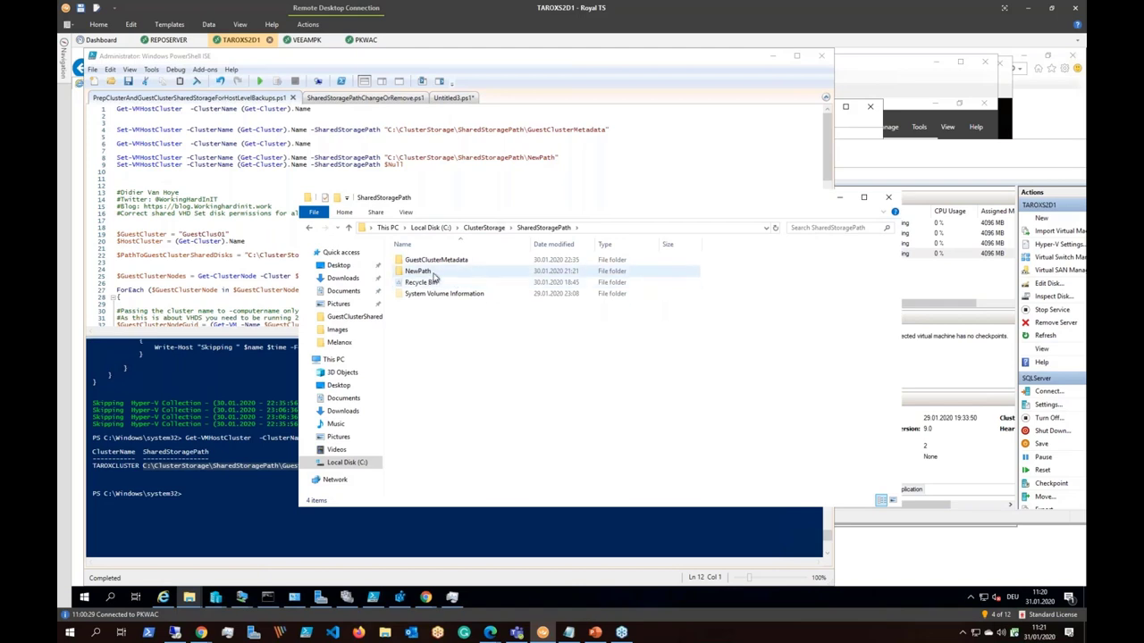
double_click(440, 260)
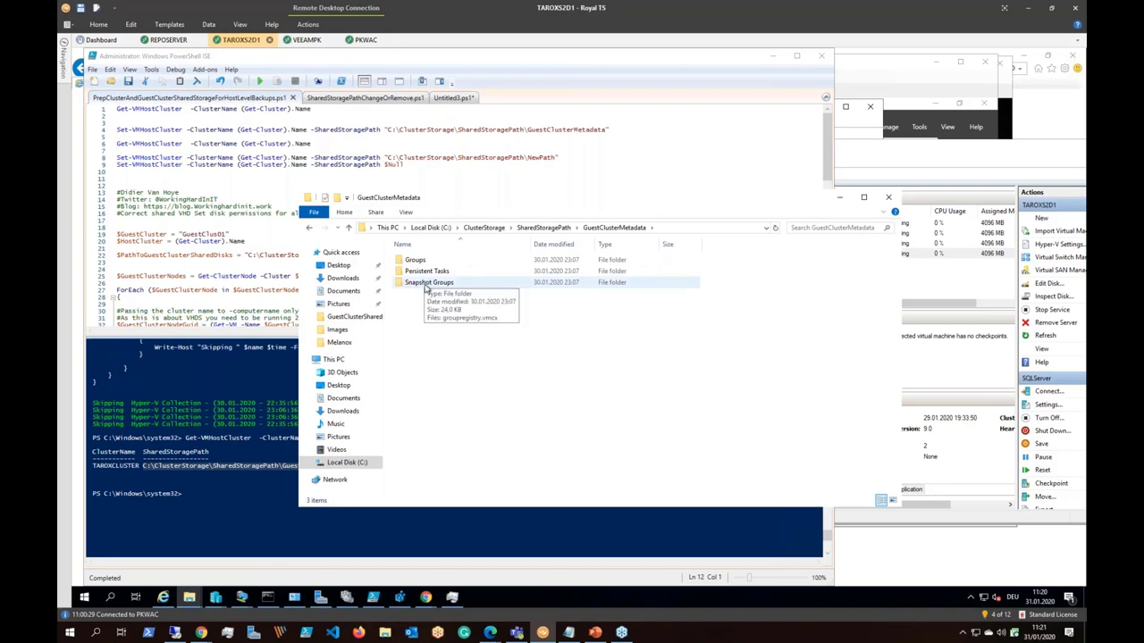
Step: Inspect the Snapshot Groups, Persistent Tasks and Groups folders in GuestClusterMetadata and return to the second Get-VMHostCluster line of the script
double_click(424, 286)
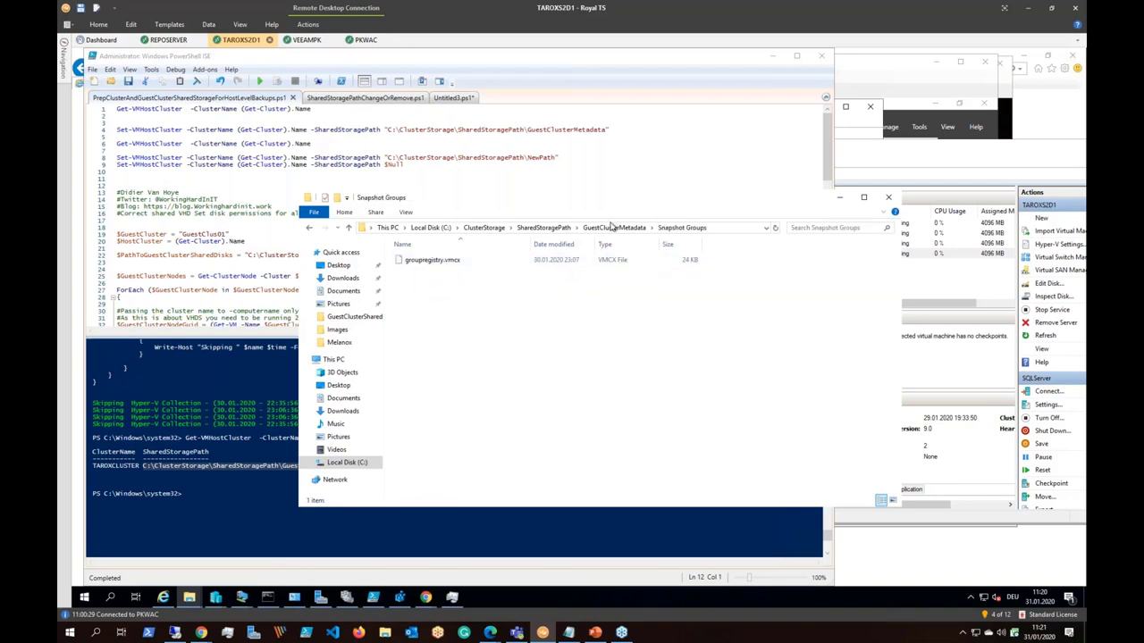
click(614, 227)
double_click(425, 271)
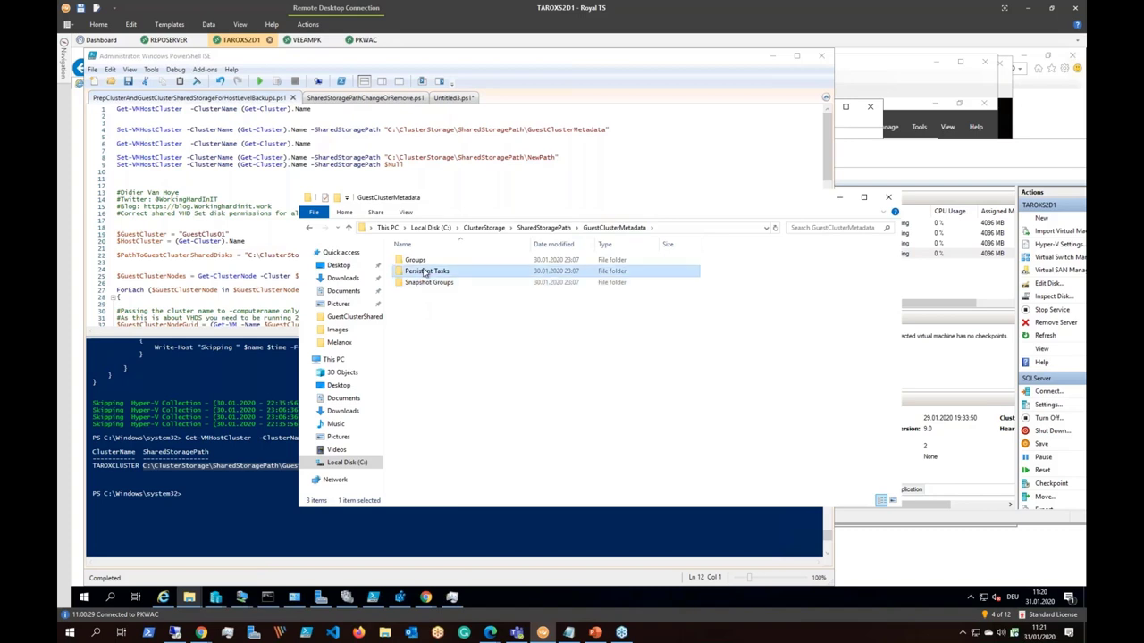
click(613, 228)
double_click(420, 260)
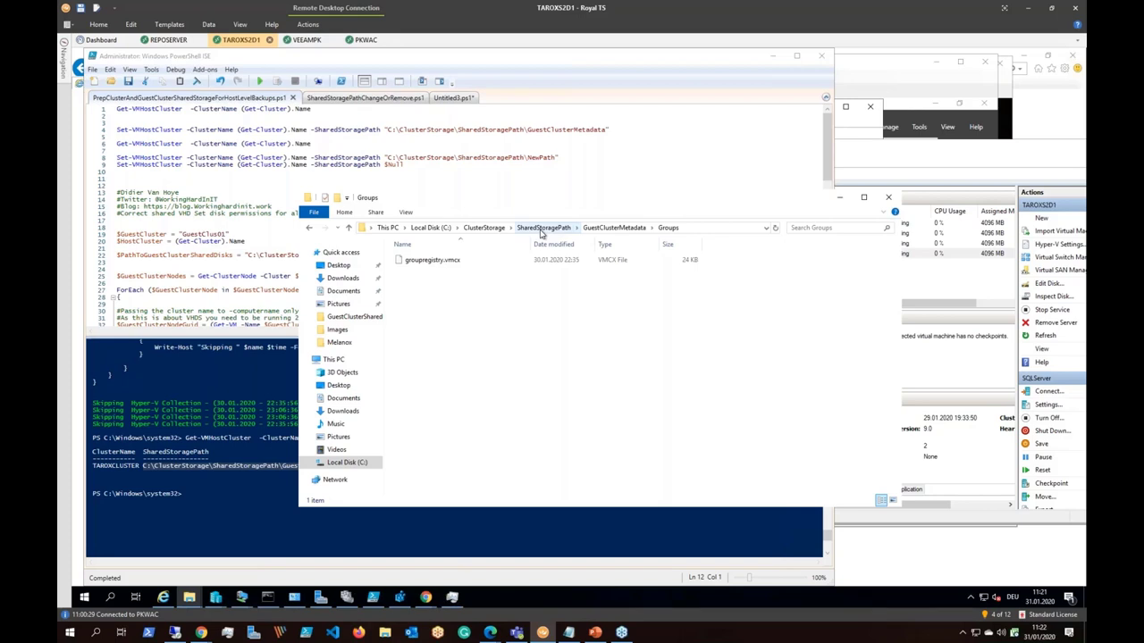
click(228, 146)
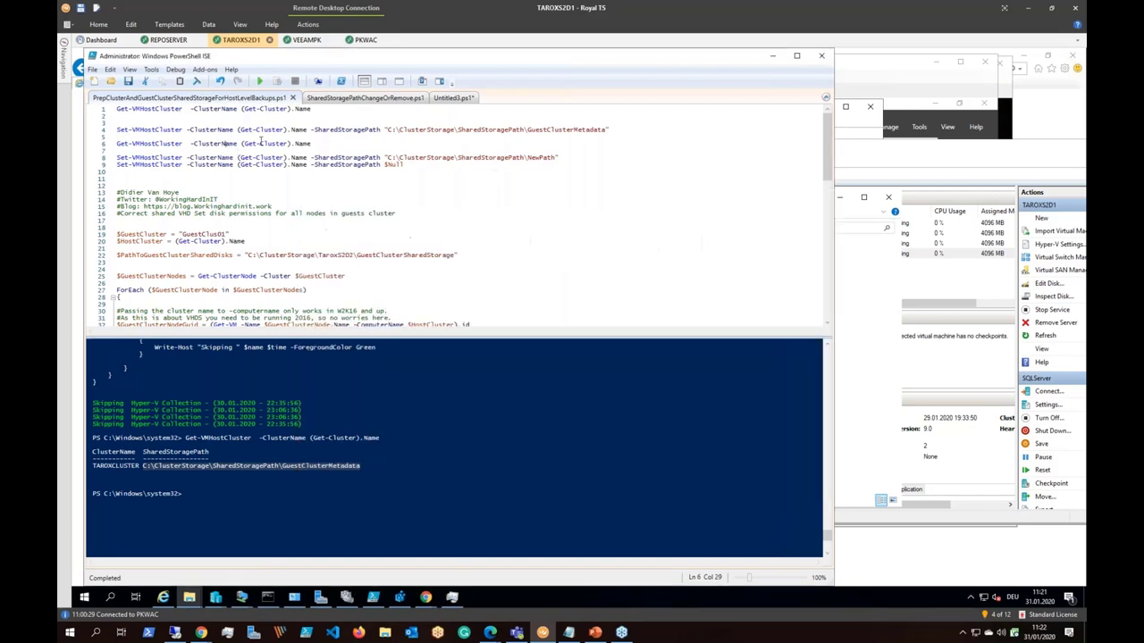
Step: Highlight the Set-VMHostCluster command on line 4 that sets the shared storage path to GuestClusterMetadata
drag(612, 130, 373, 130)
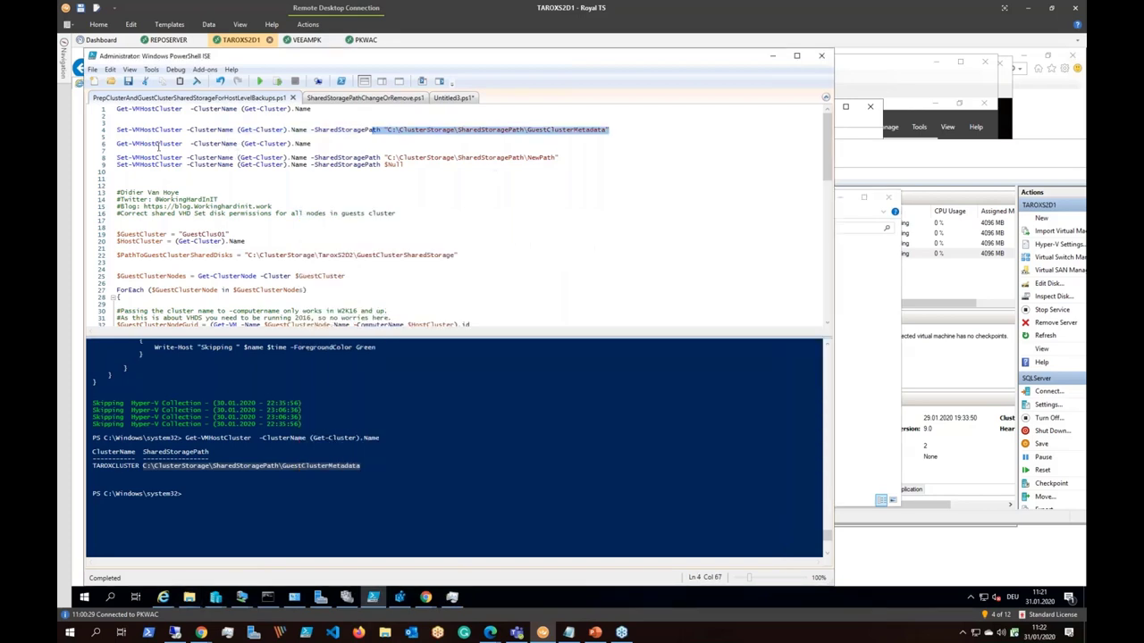
click(105, 136)
key(shift+Up)
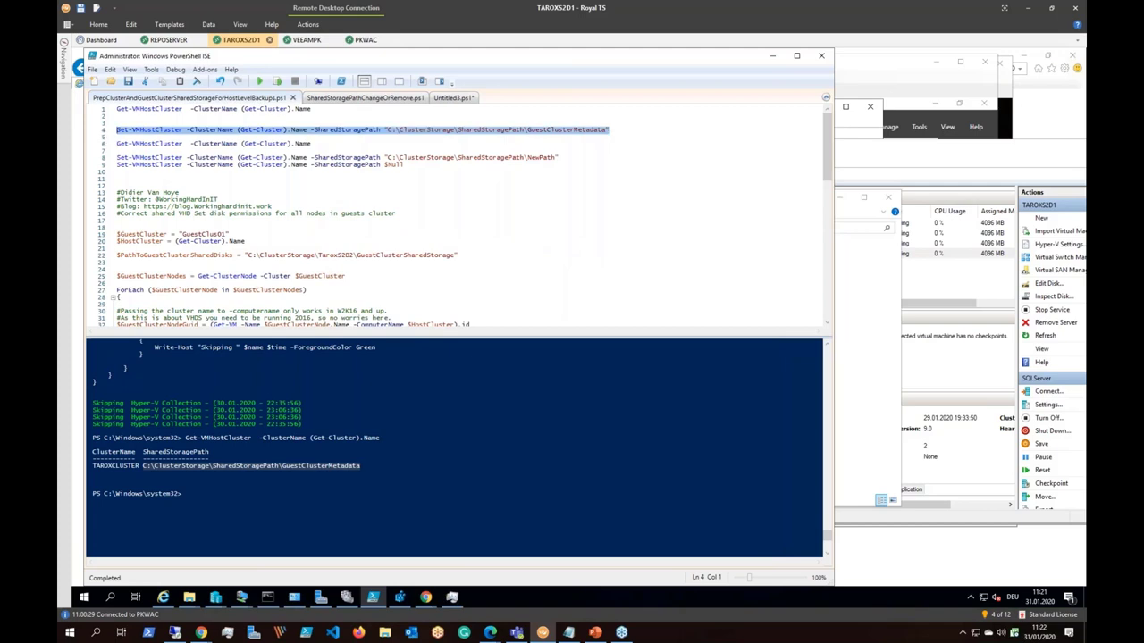
click(220, 150)
Step: Open the folder C:\ClusterStorage\SharedStoragePath in the Groups File Explorer window
click(189, 597)
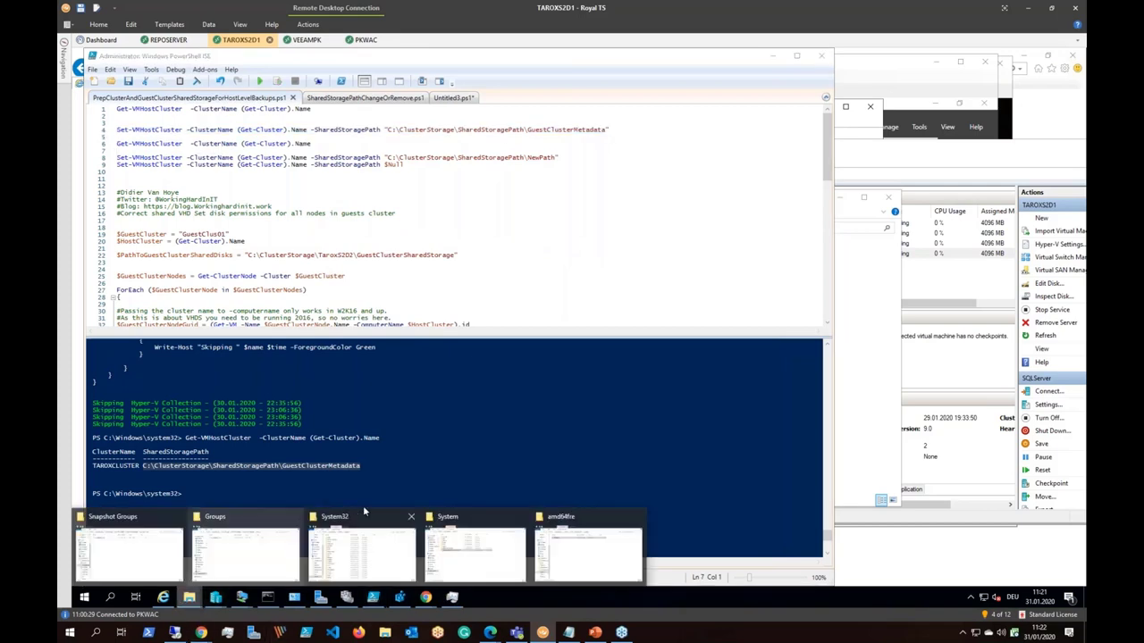
click(259, 553)
click(484, 227)
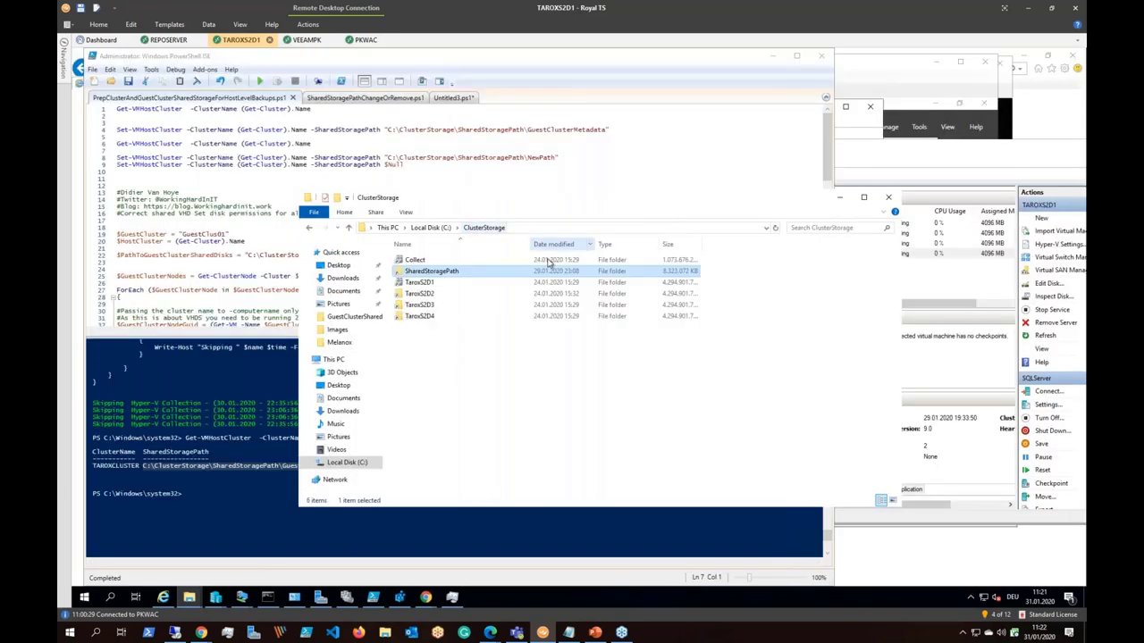
double_click(431, 272)
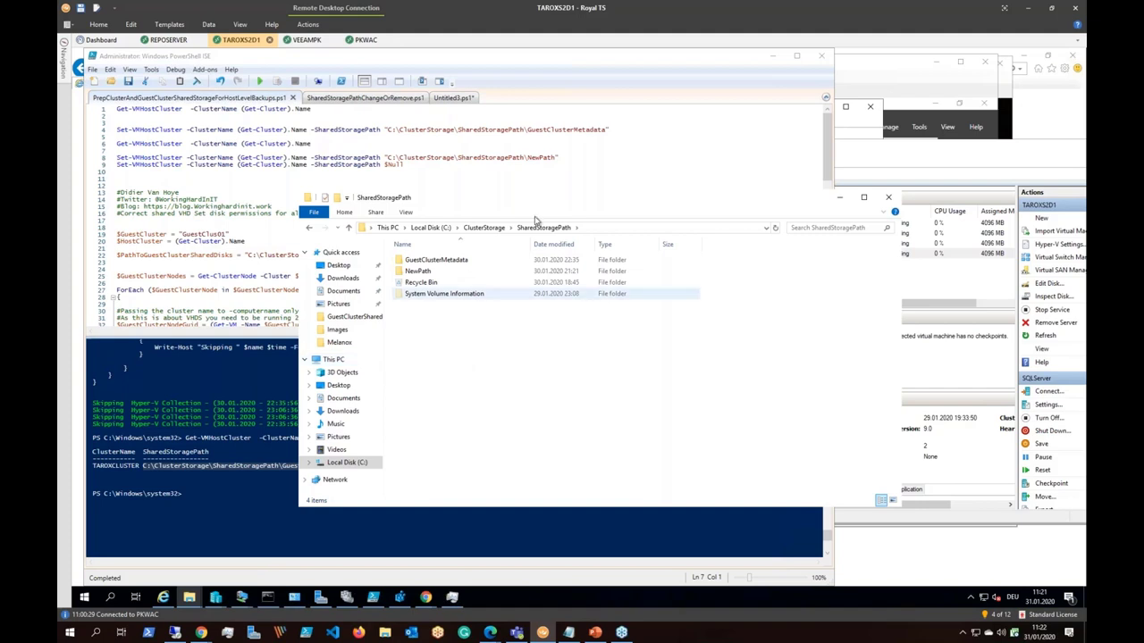
Step: Try to run only the script's Set-VMHostCluster line that changes the shared storage path to C:\ClusterStorage\SharedStoragePath\NewPath
click(566, 159)
key(shift+Home)
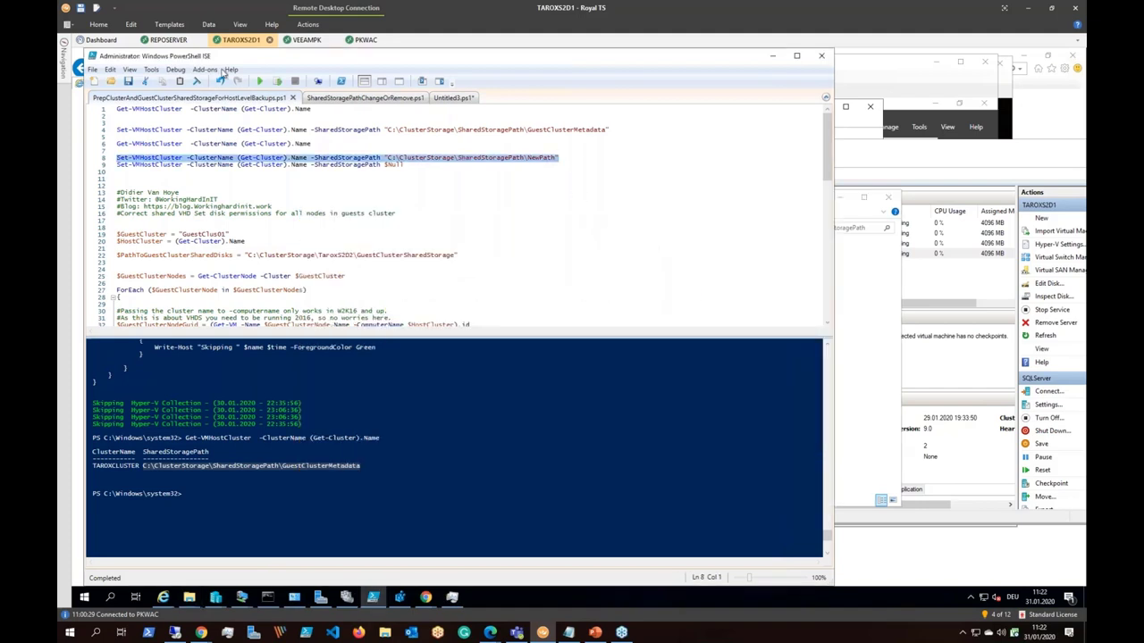
click(278, 82)
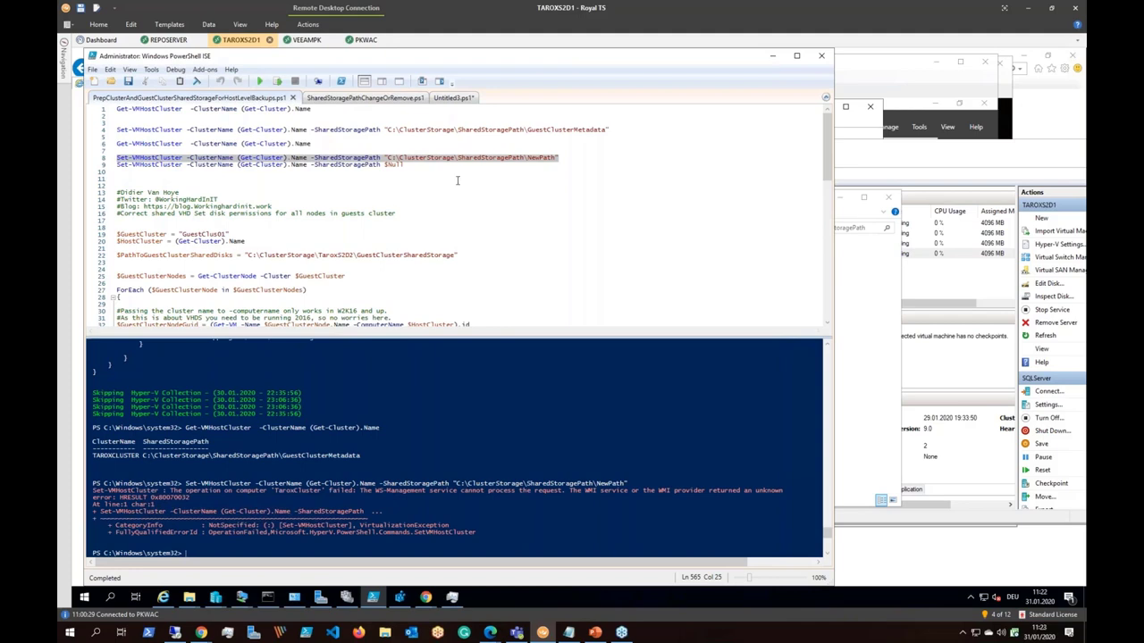
key(End)
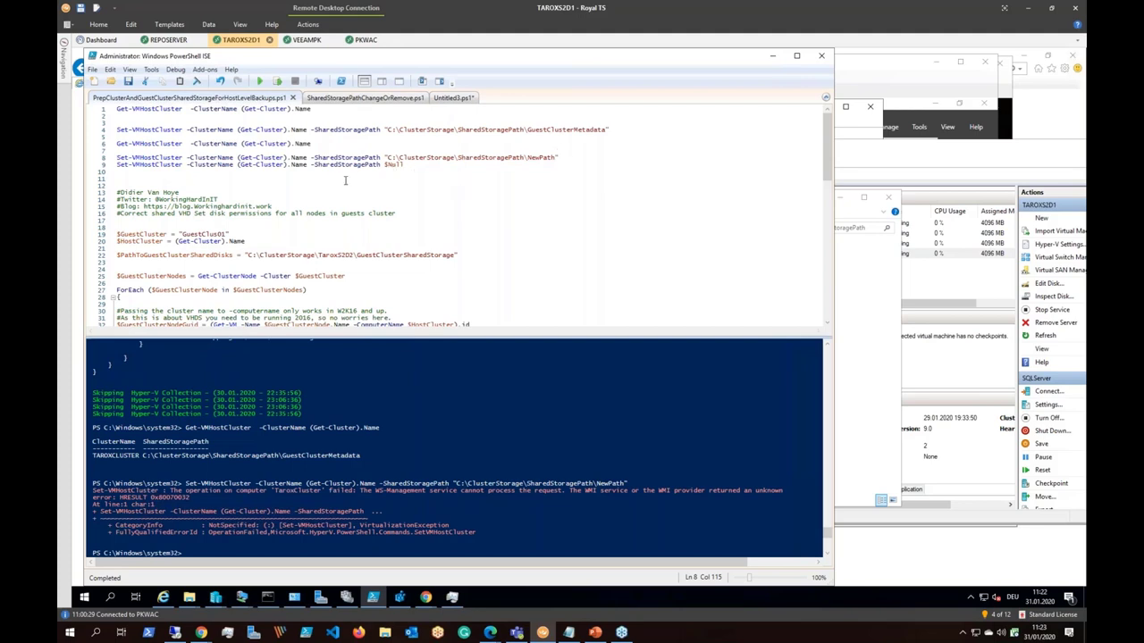
Step: Review the SharedStoragePathChangeOrRemove.ps1 script, covering its registry changes, VM shutdown, cluster service stop and VM restart sections
click(356, 99)
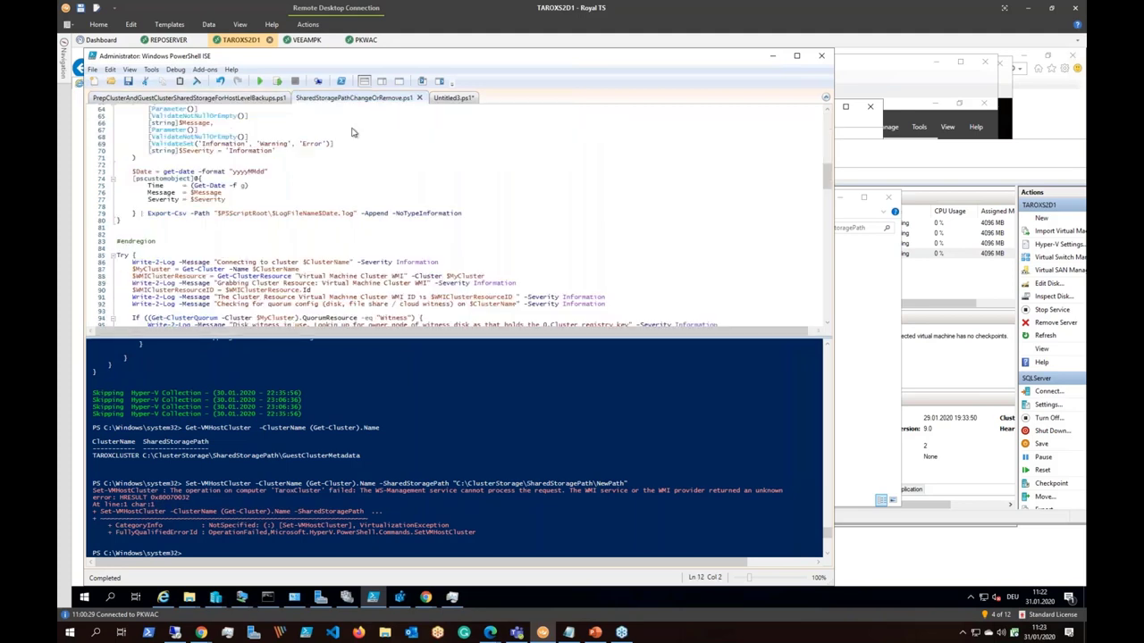
scroll(281, 162, down, 1)
scroll(282, 163, down, 20)
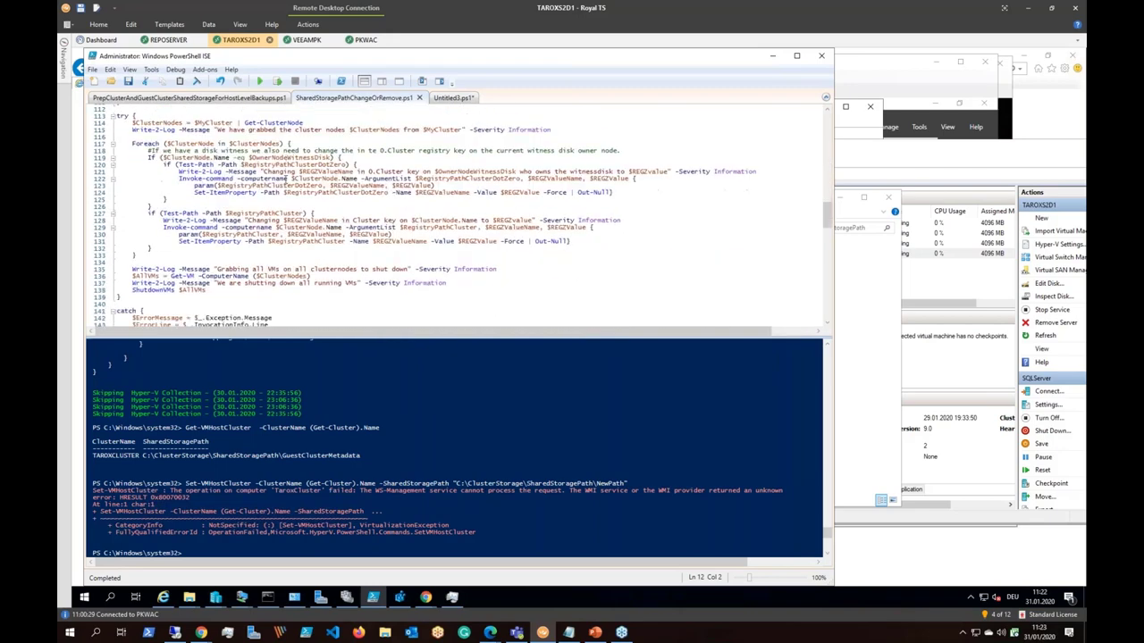
scroll(294, 201, down, 20)
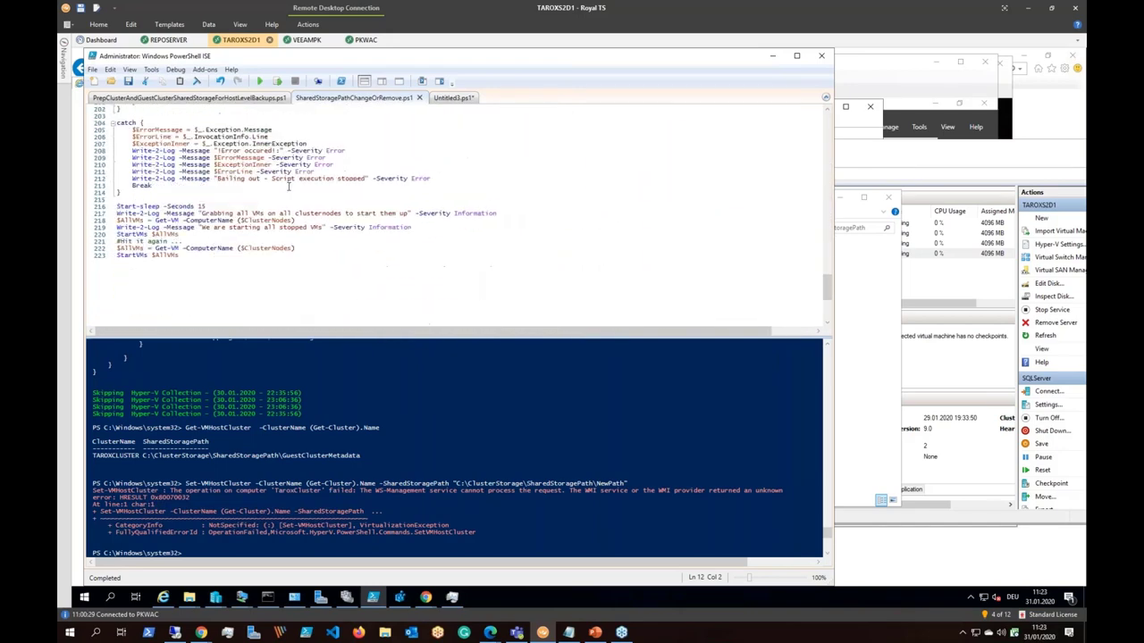
scroll(311, 191, up, 12)
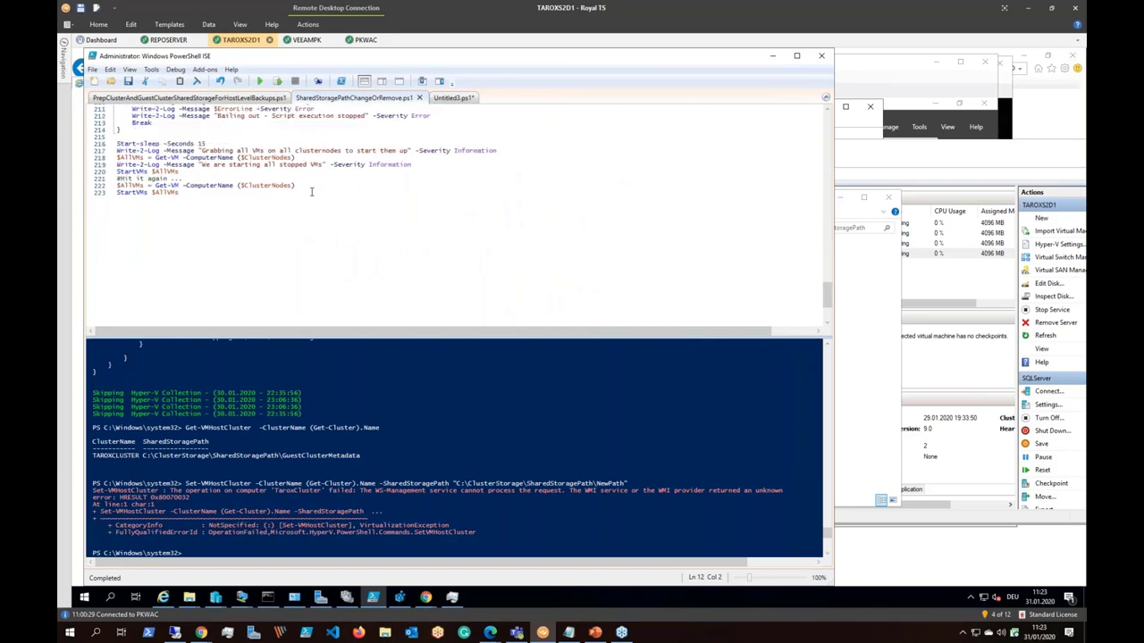
scroll(311, 191, up, 20)
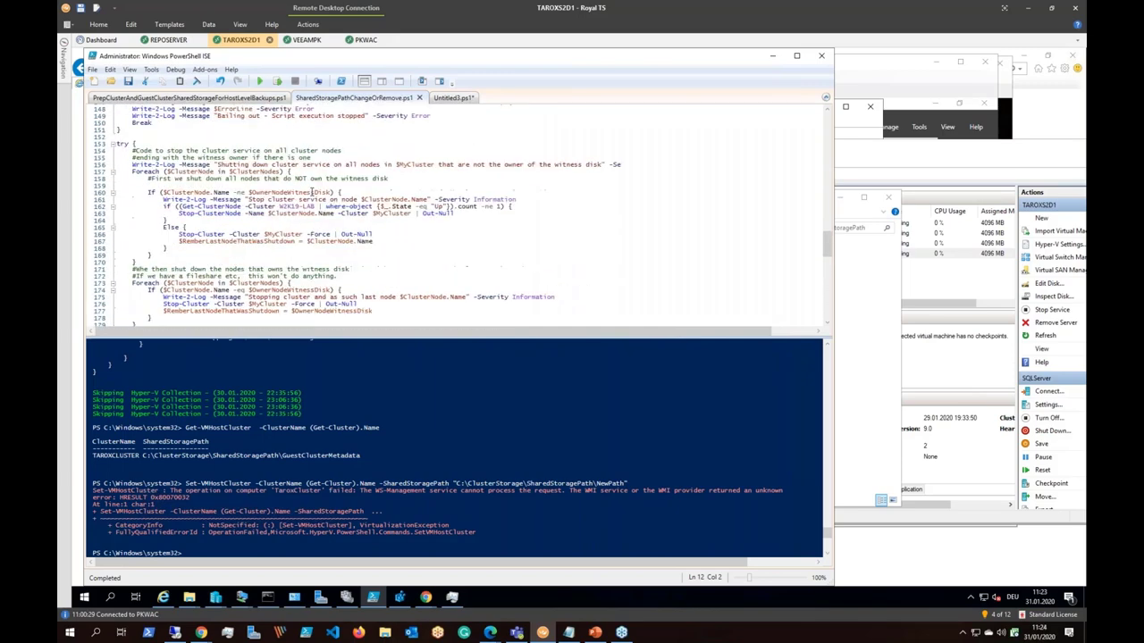
scroll(306, 192, up, 4)
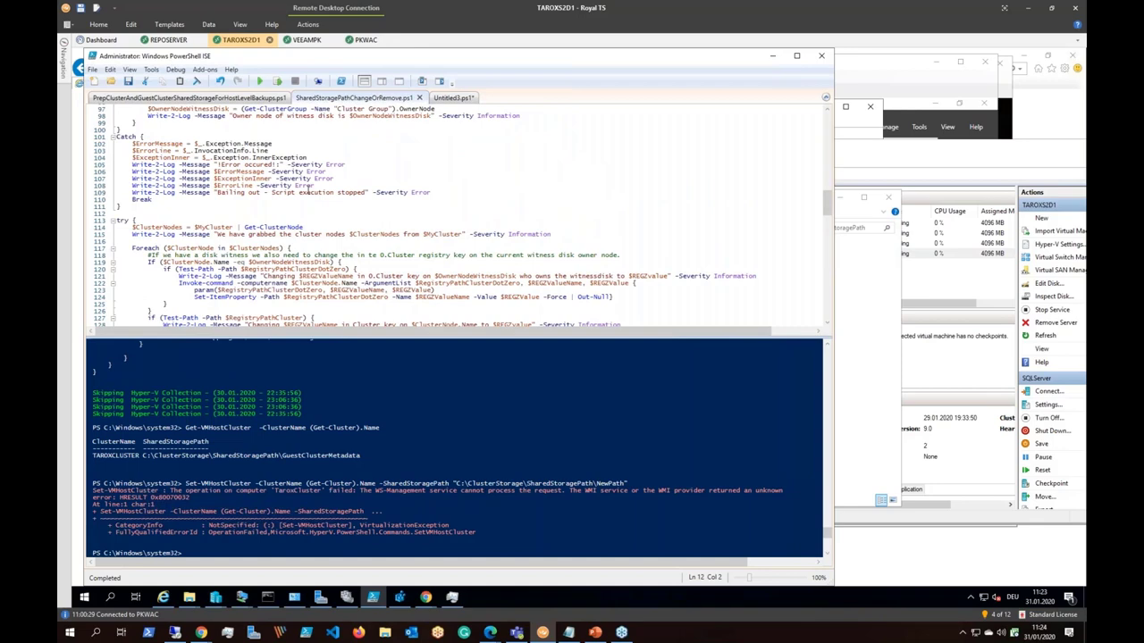
scroll(307, 191, up, 10)
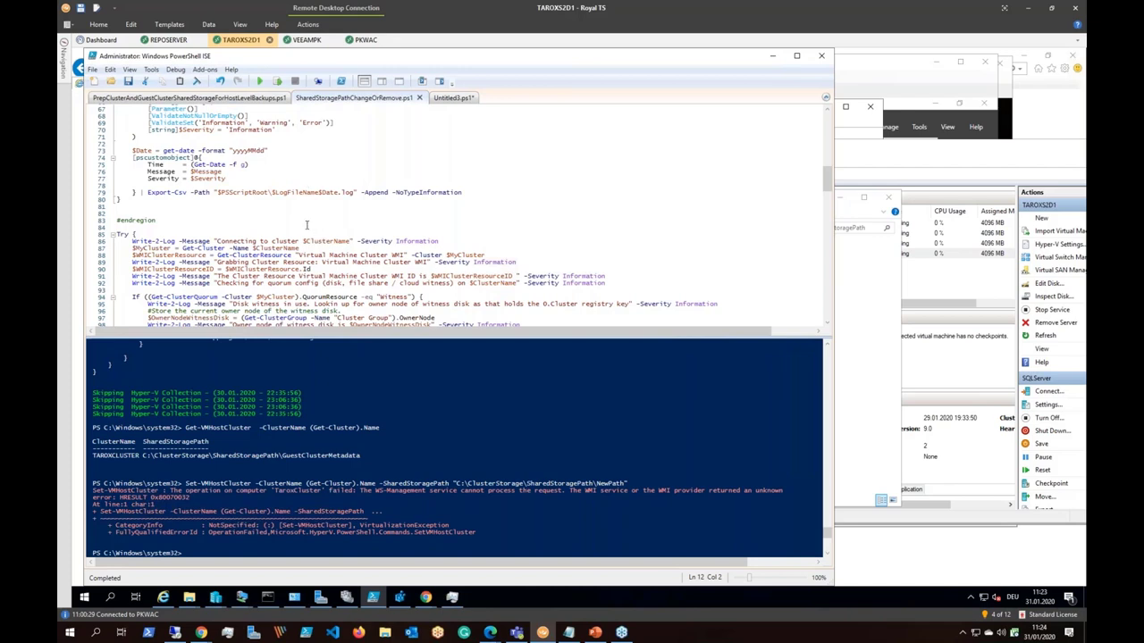
scroll(307, 225, up, 3)
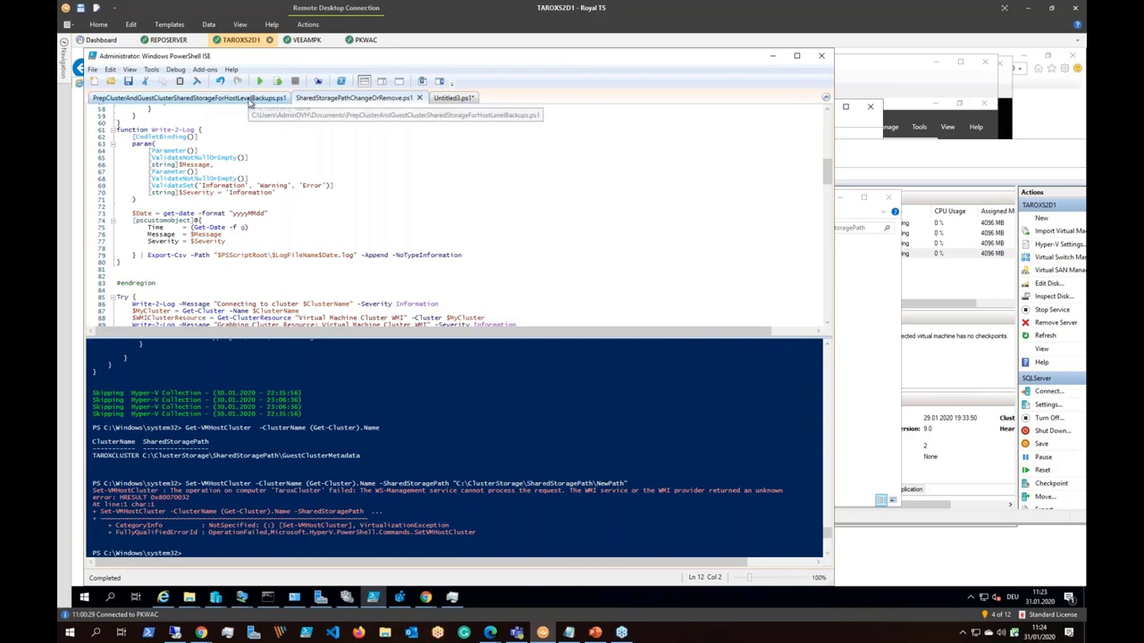
Step: Return to PrepClusterAndGuestClusterSharedStorageForHostLevelBackups.ps1 and highlight the host cluster commands, then the guest cluster variables down to the ForEach line
click(250, 100)
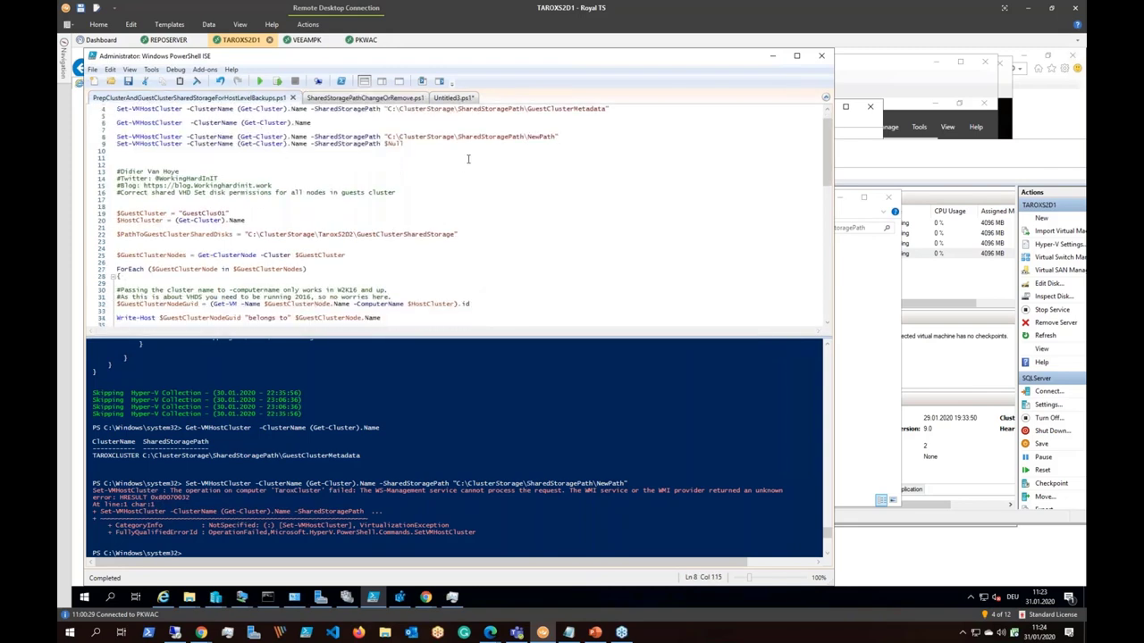
drag(280, 177, 117, 108)
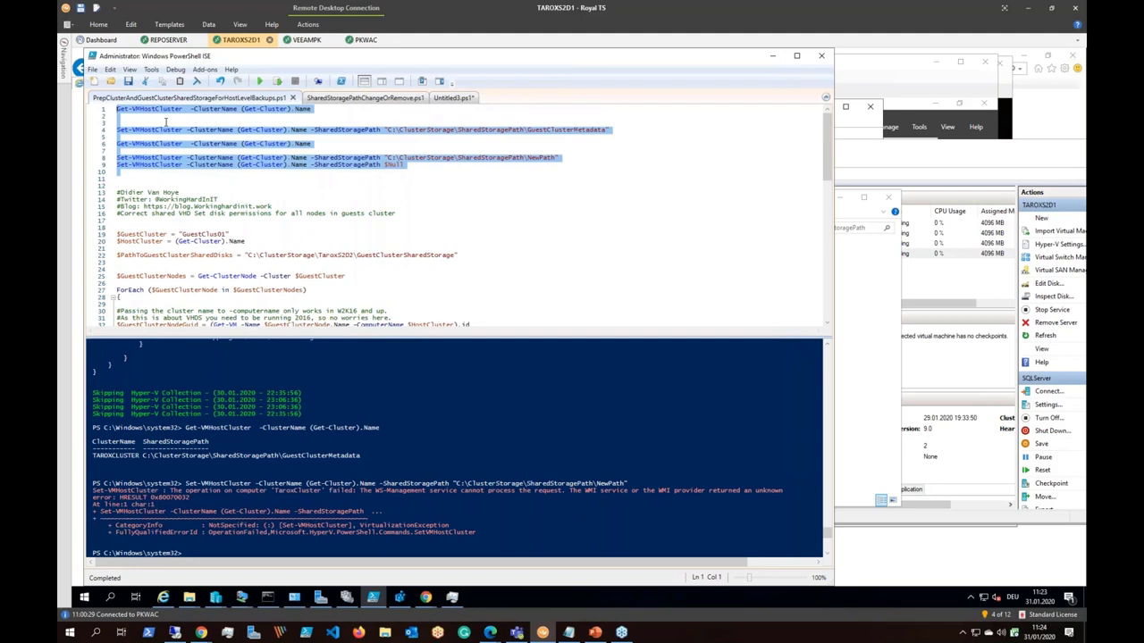
click(210, 158)
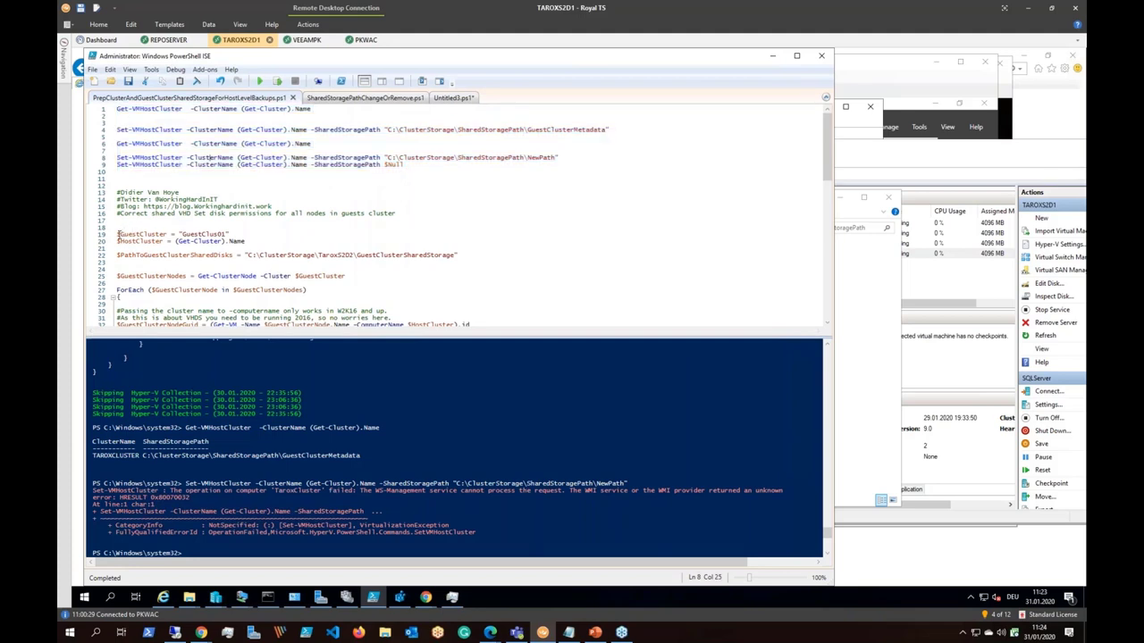
drag(119, 235, 311, 291)
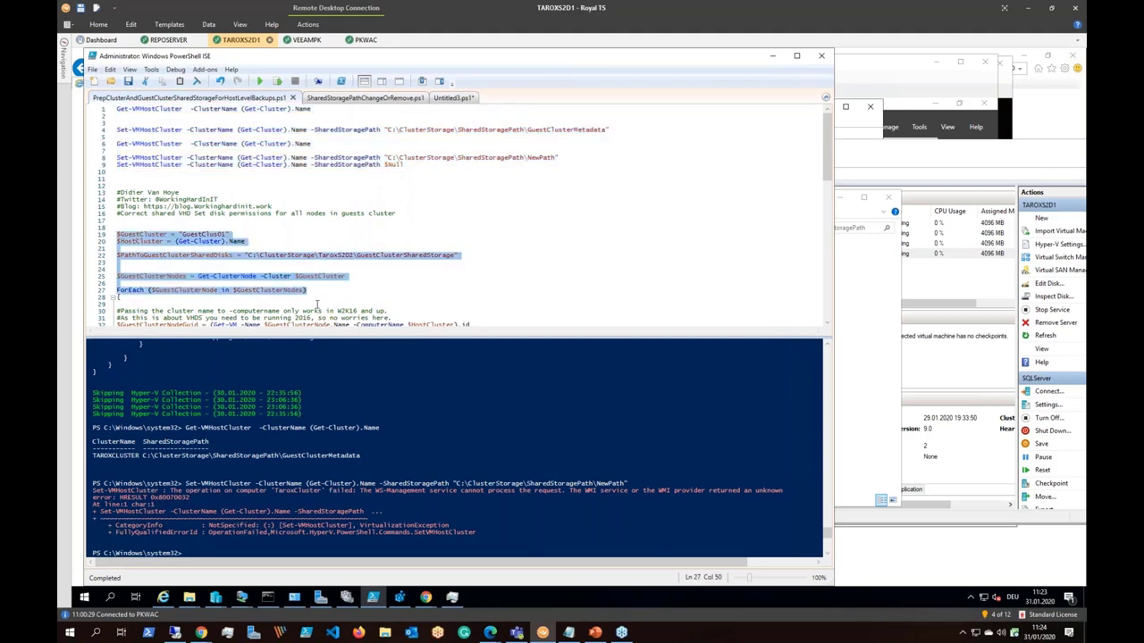
click(347, 278)
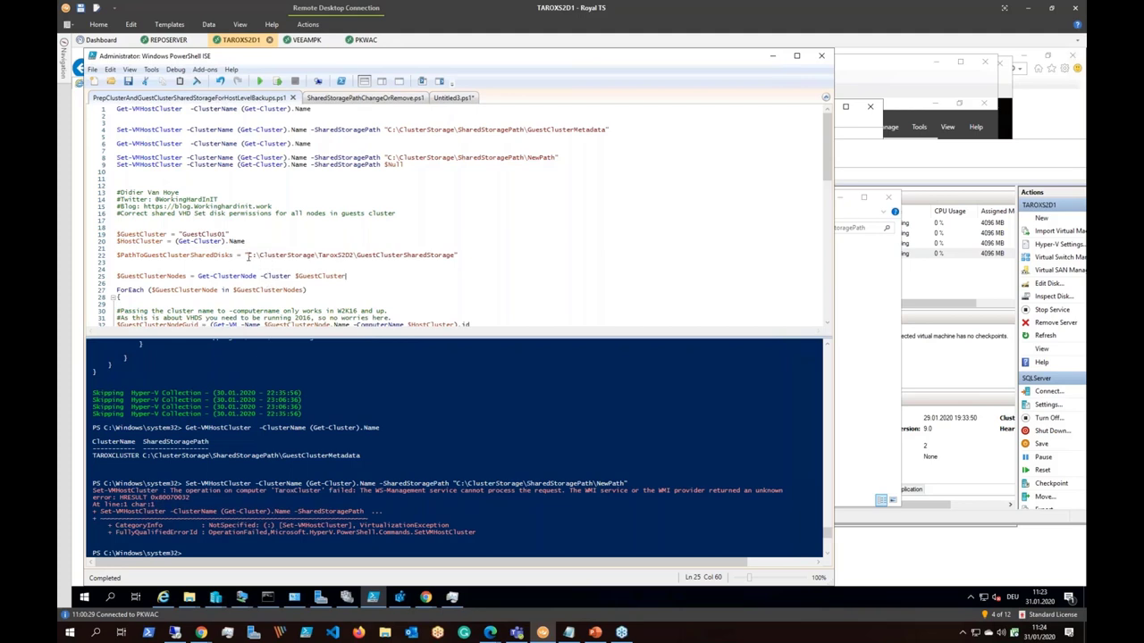
Step: Highlight the C:\ClusterStorage\TaroxS2D2\GuestClusterSharedStorage path assigned to $PathToGuestClusterSharedDisks, including its folder name
drag(247, 255, 458, 254)
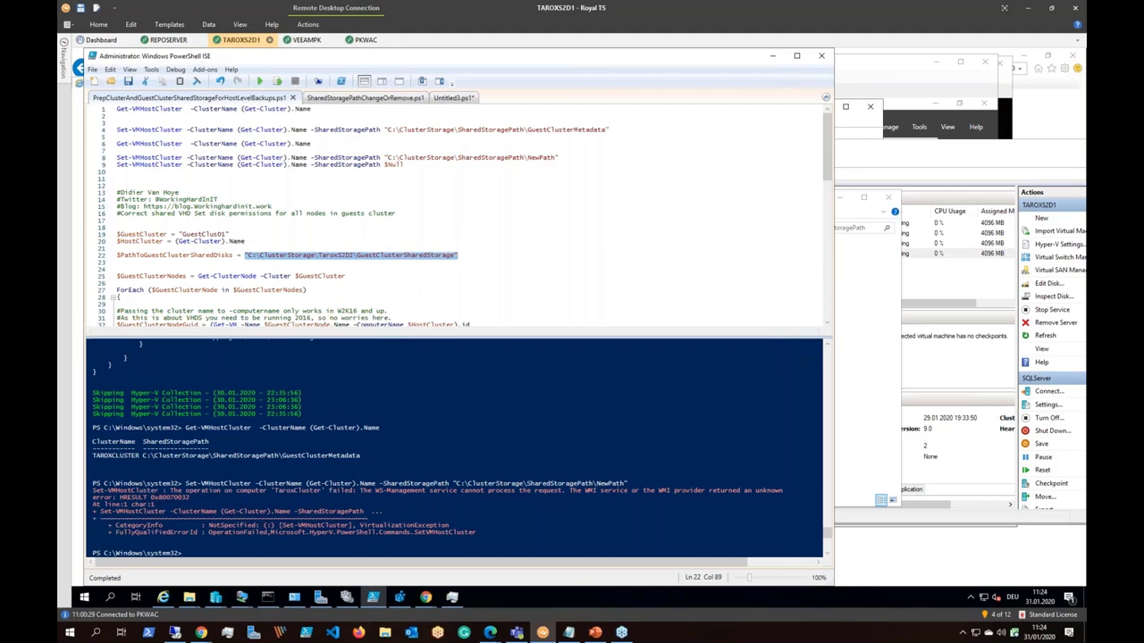
click(415, 276)
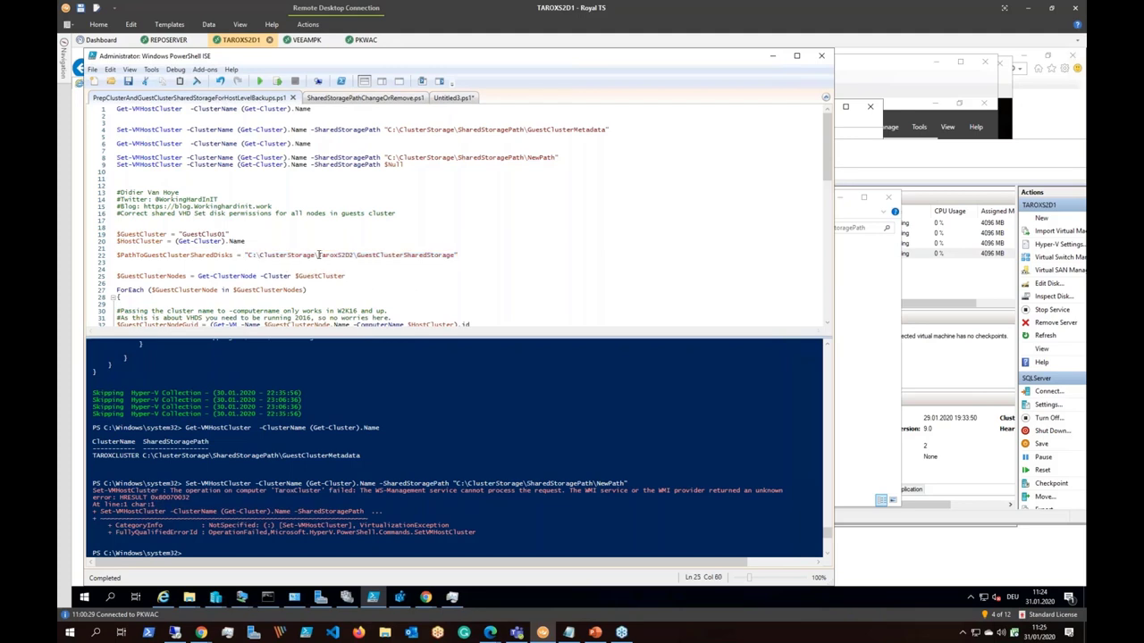
drag(319, 256, 455, 256)
click(356, 257)
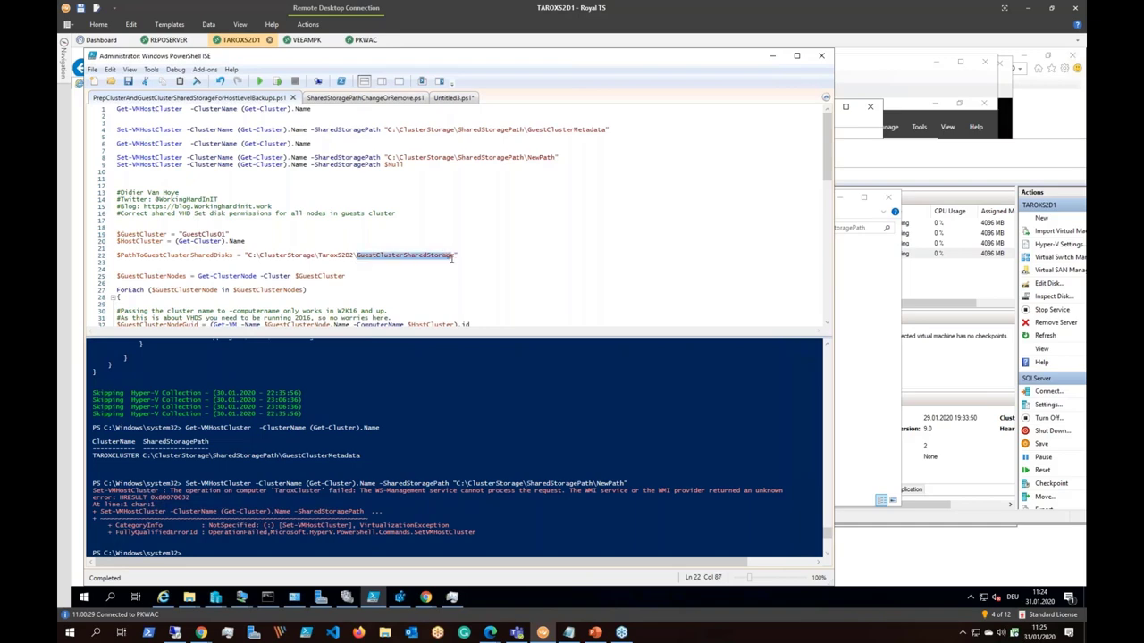
Step: Open C:\ClusterStorage\TaroxS2D2\GuestClusterSharedStorage in the SharedStoragePath File Explorer window to inspect the guest cluster's shared disk files
click(189, 597)
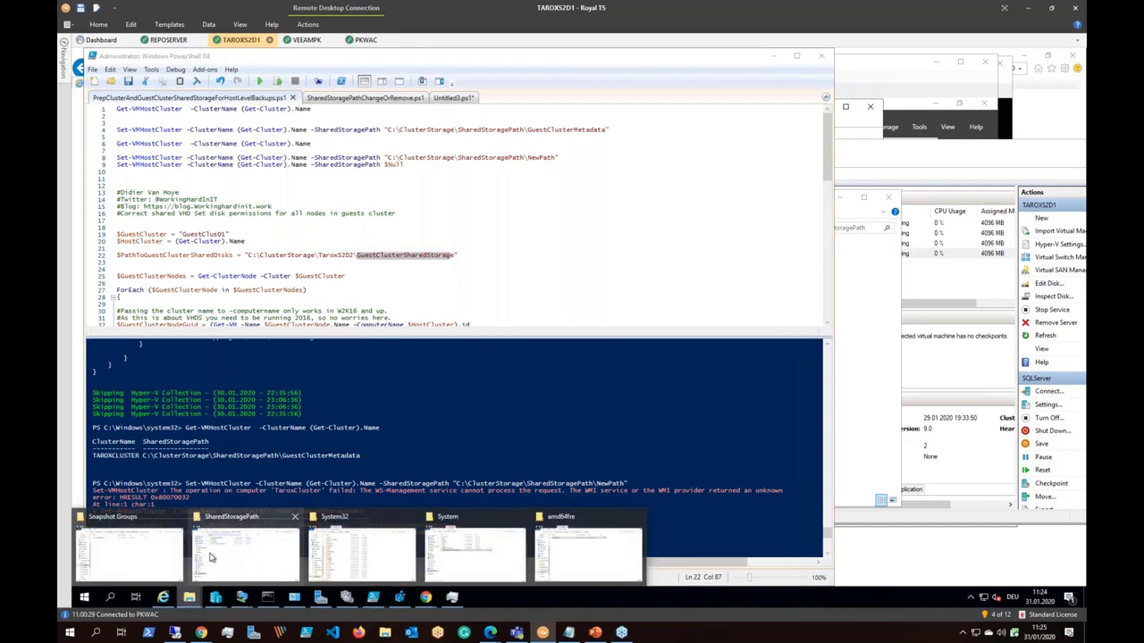
click(211, 557)
click(483, 228)
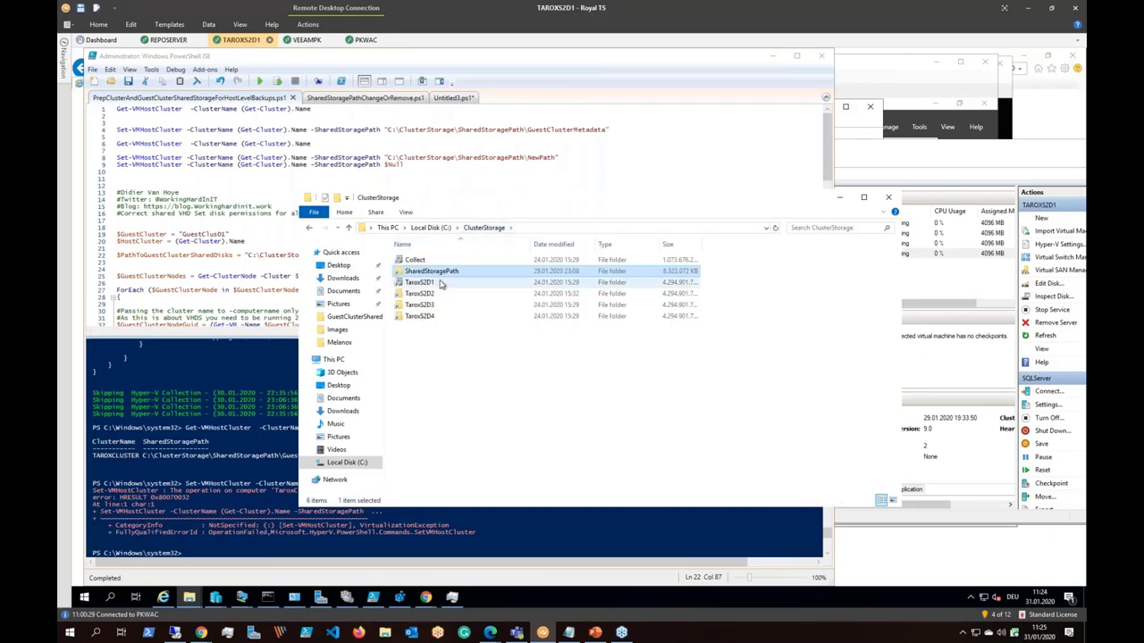
click(483, 185)
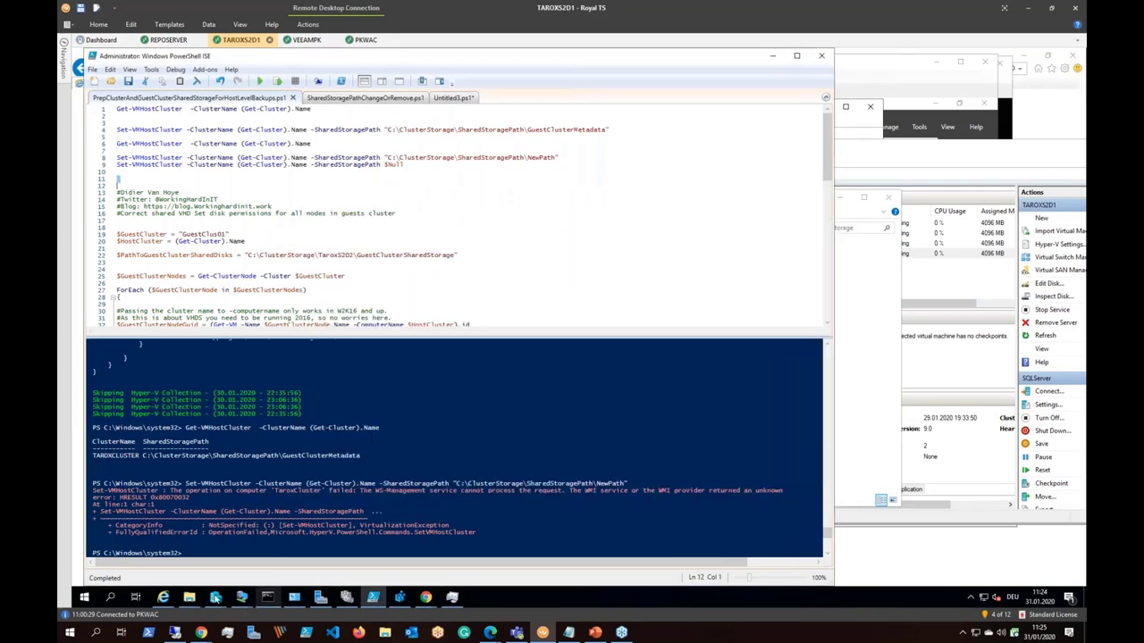
click(189, 597)
click(246, 537)
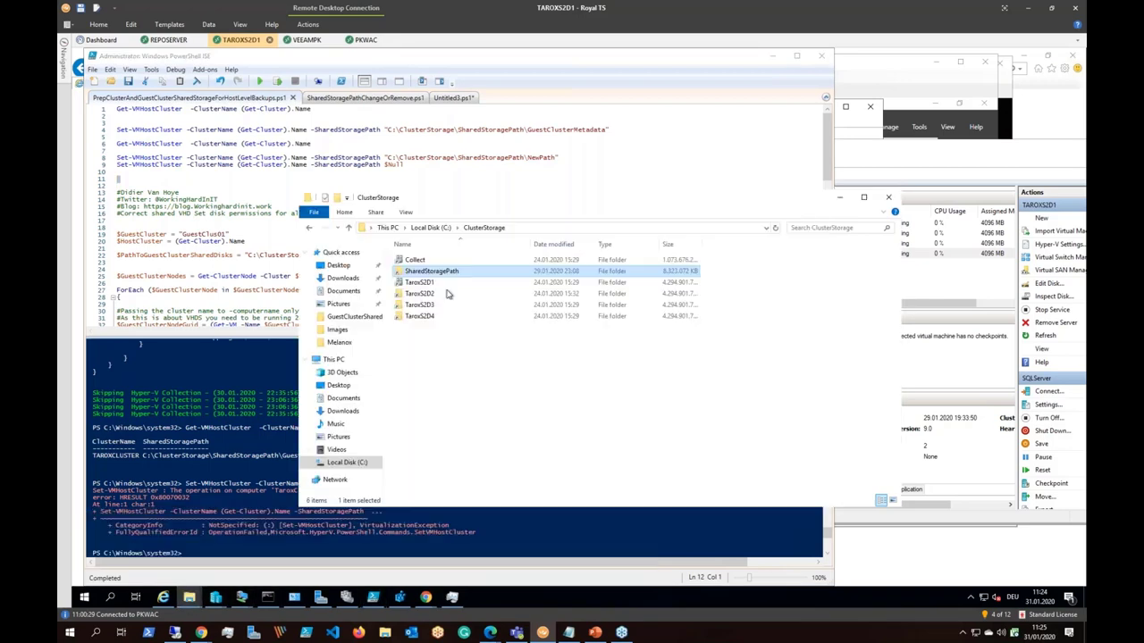
double_click(447, 294)
double_click(444, 272)
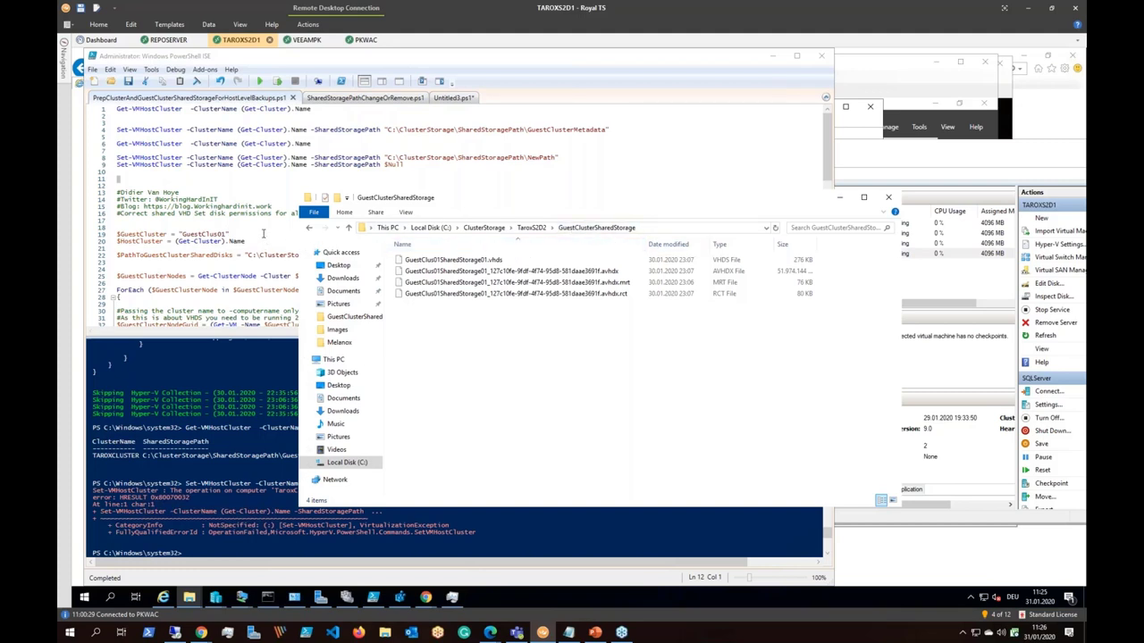
Step: Return to the script and highlight the $HostCluster and $PathToGuestClusterSharedDisks variable lines
click(262, 234)
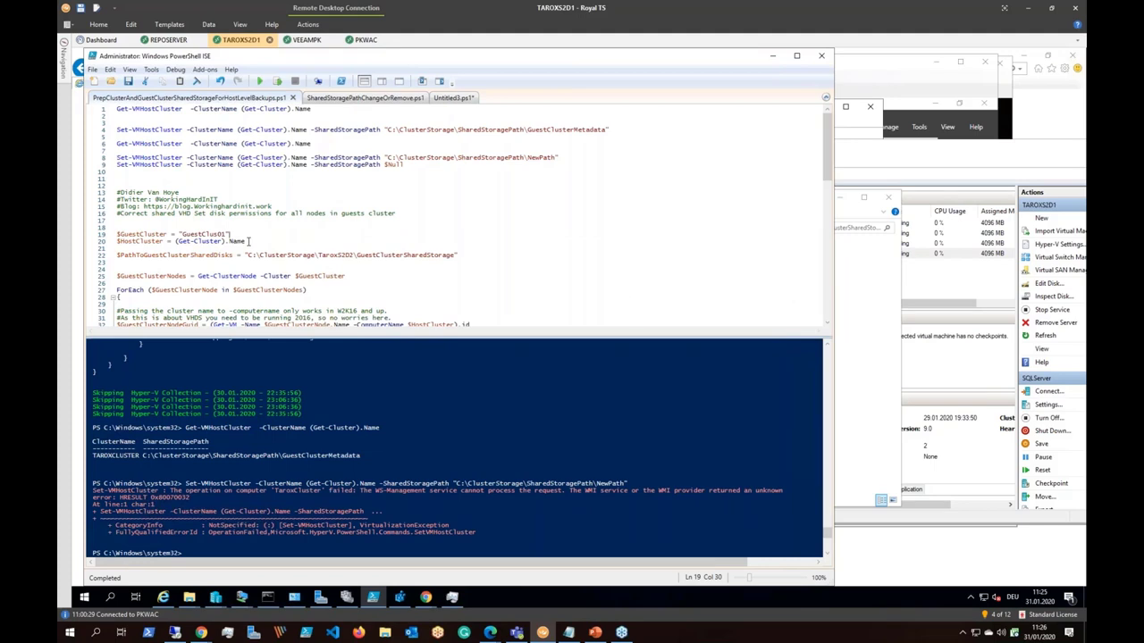
drag(116, 241, 208, 241)
click(220, 258)
click(166, 250)
drag(479, 258, 101, 258)
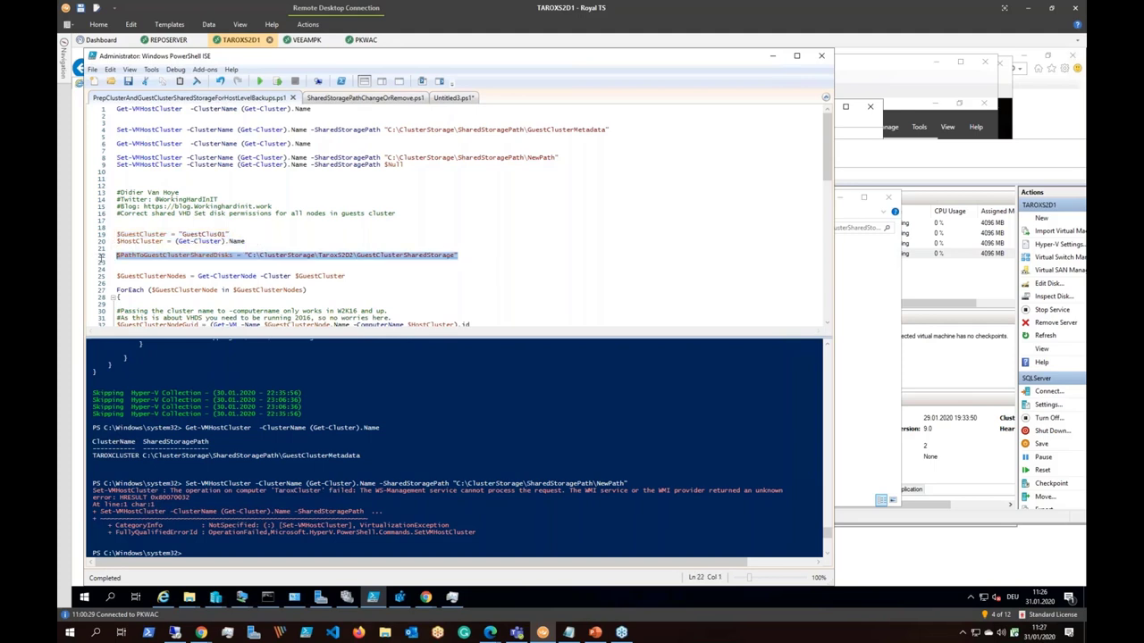
click(163, 283)
Step: Run only script lines 19 to 40, granting each GuestClus01 node's virtual machine permissions on the GuestClusterSharedStorage folder with icacls
scroll(192, 255, down, 2)
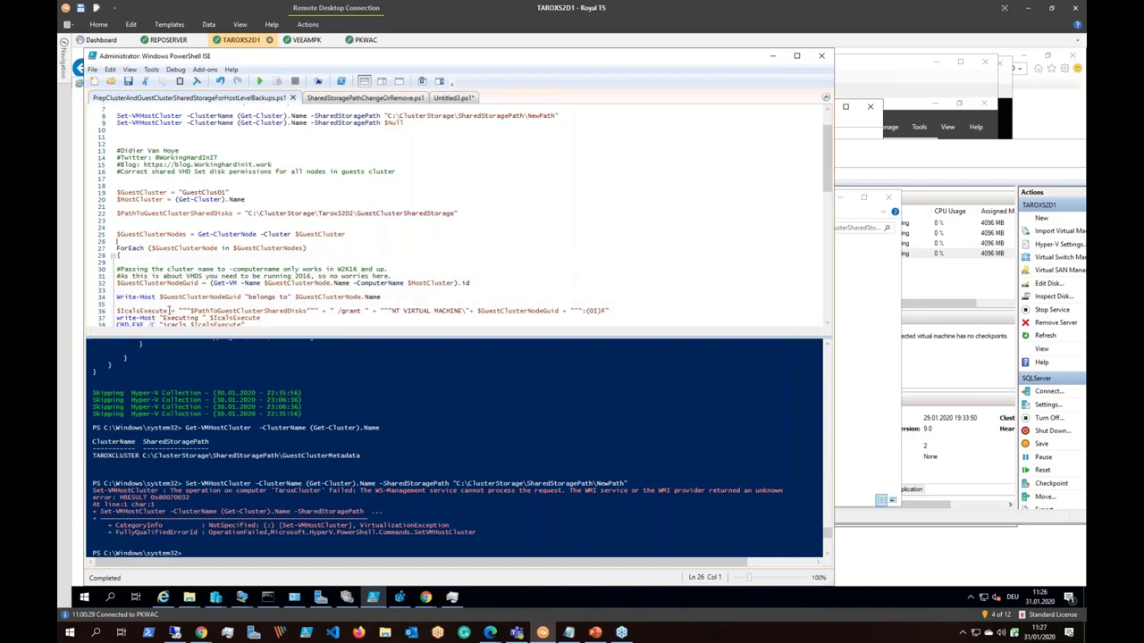
scroll(170, 311, down, 1)
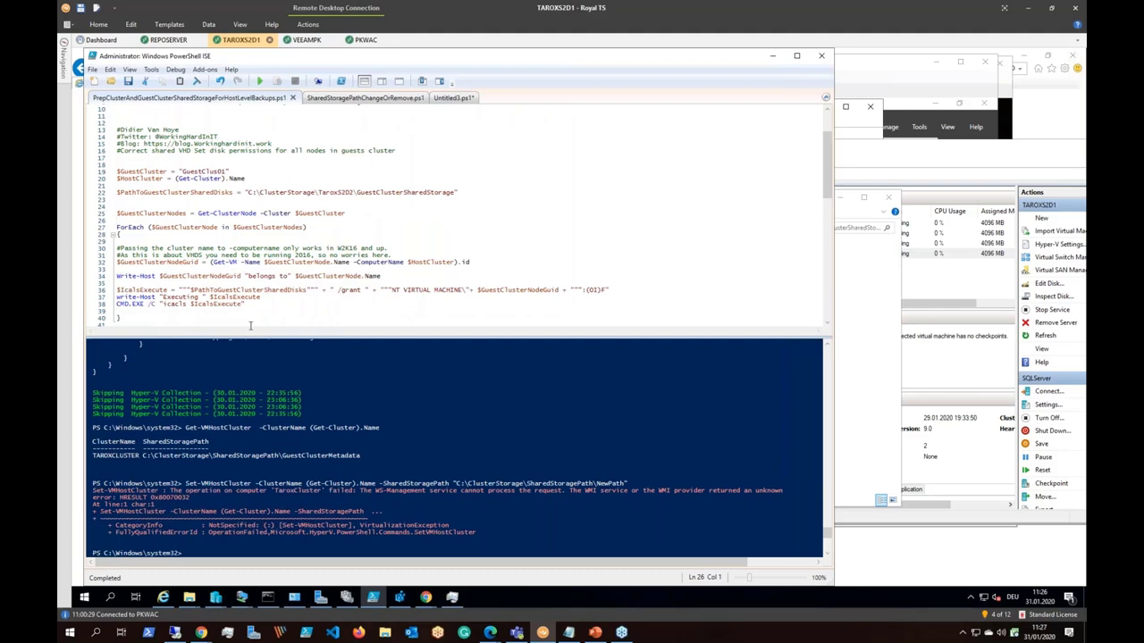
scroll(235, 319, down, 1)
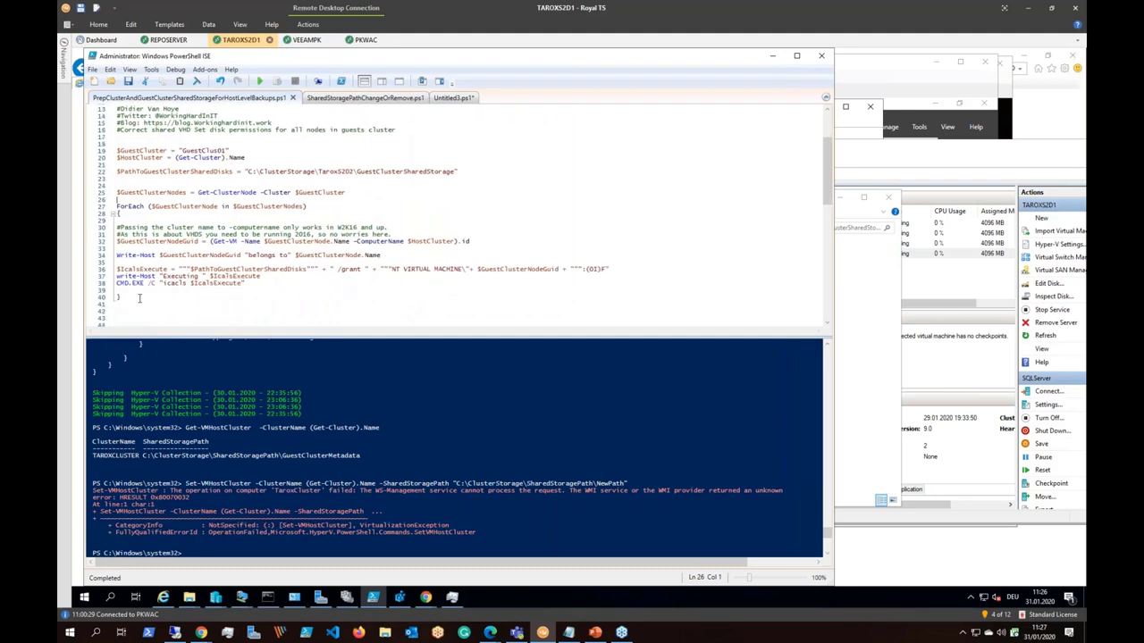
drag(120, 297, 103, 151)
click(277, 81)
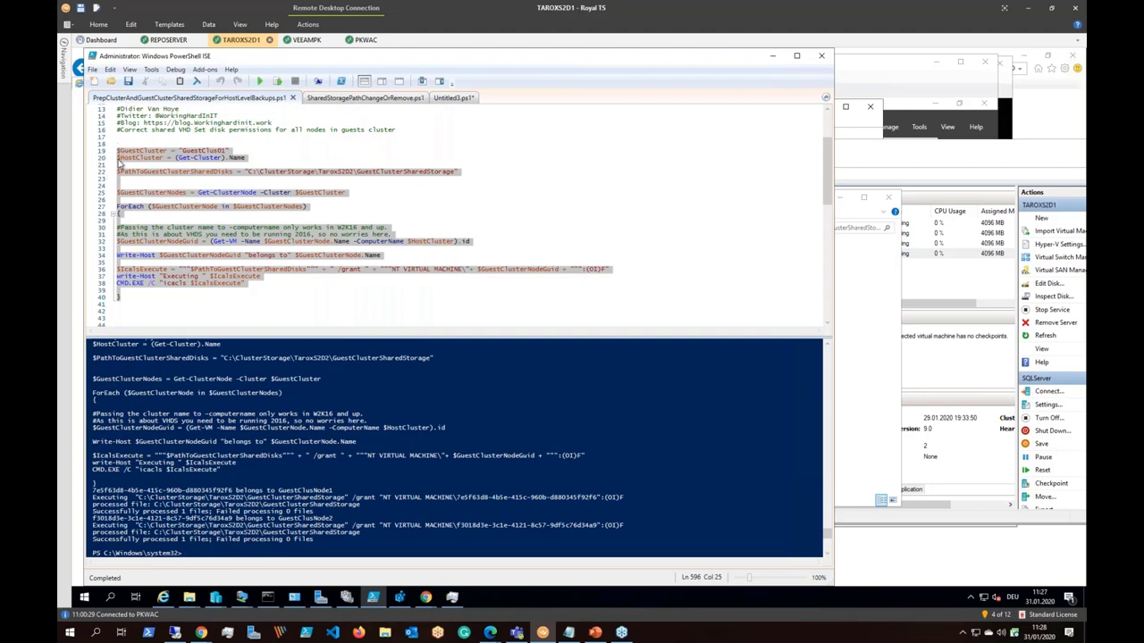
Step: Highlight the permission script block from the $GuestCluster variable through the end of the ForEach loop, and clear the selection
drag(117, 150, 239, 311)
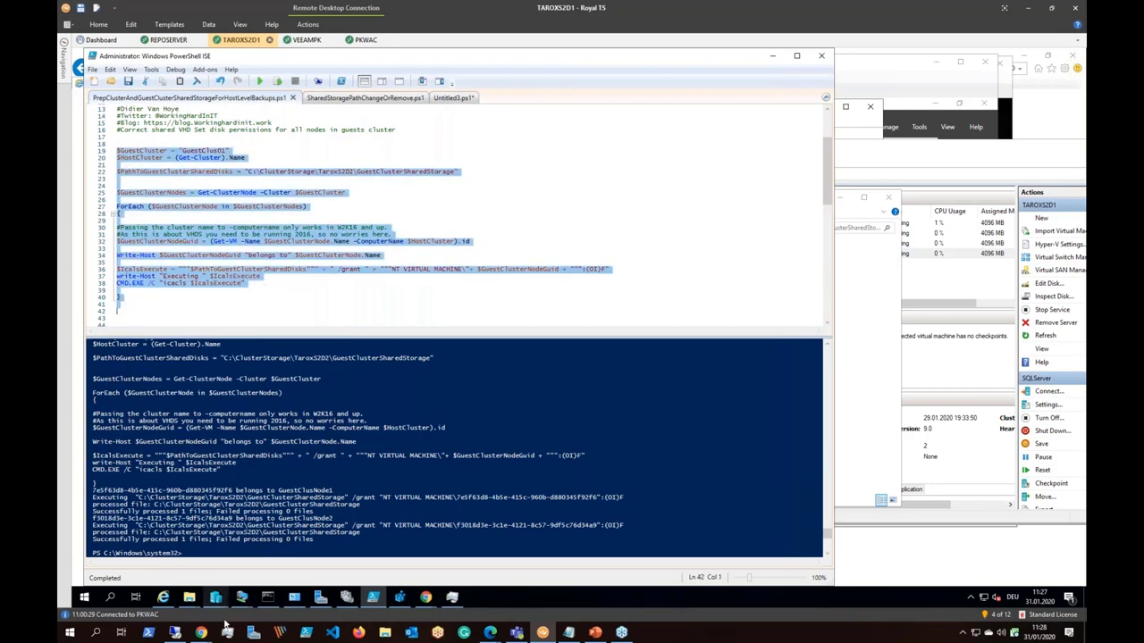
mouse_move(215, 602)
click(165, 129)
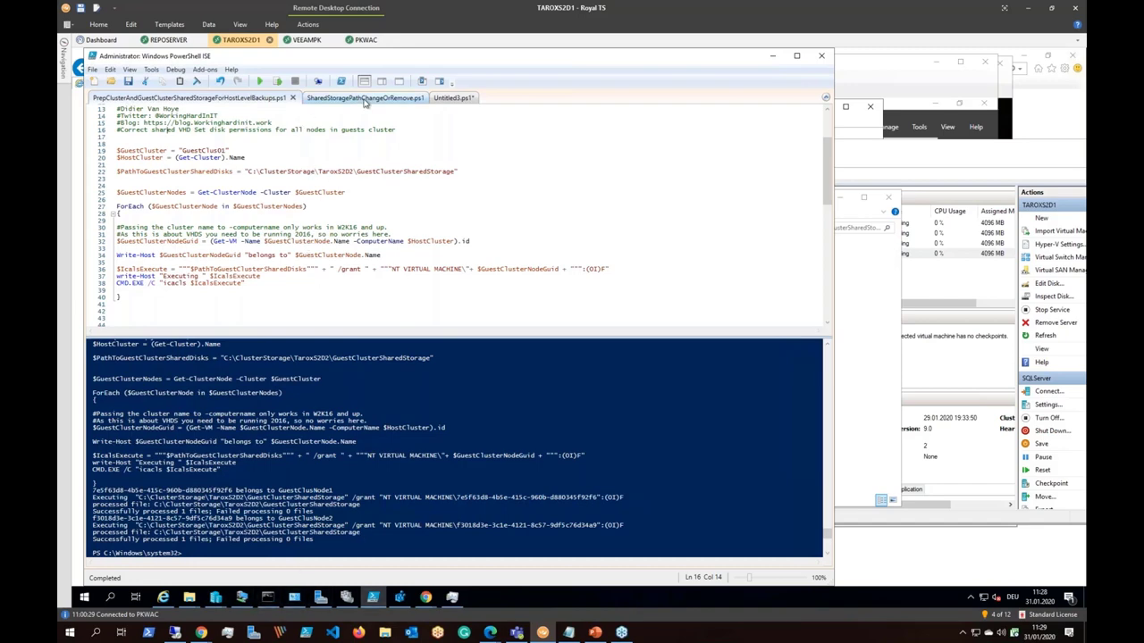
Step: Switch to the VEEAMPK session and select the GuestClus01 backup job in Veeam Backup and Replication
click(300, 41)
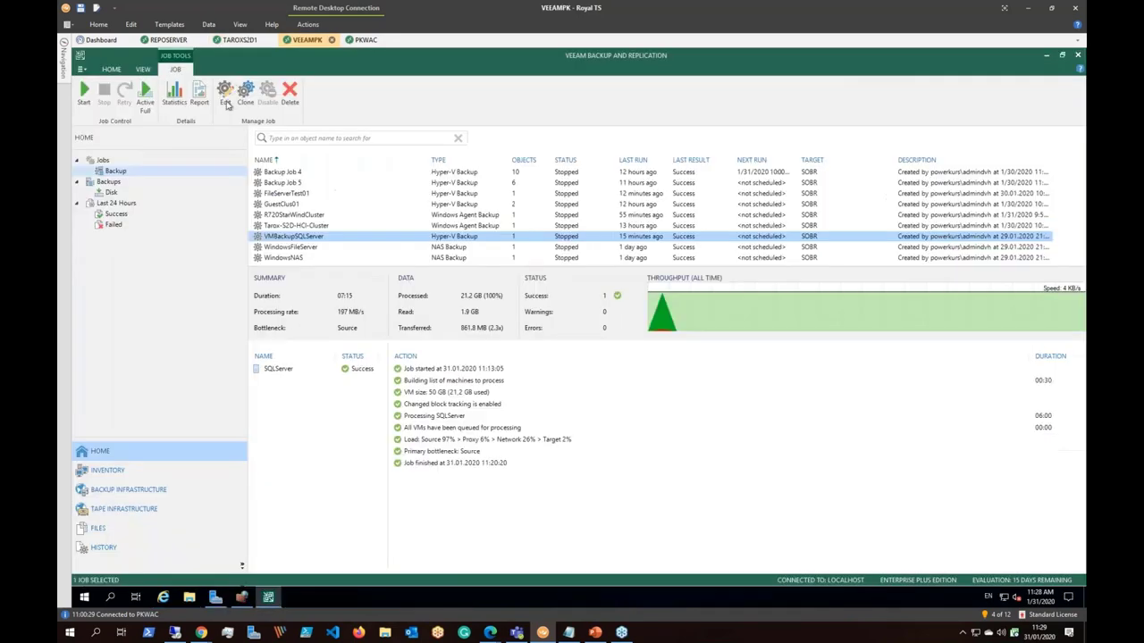
click(286, 205)
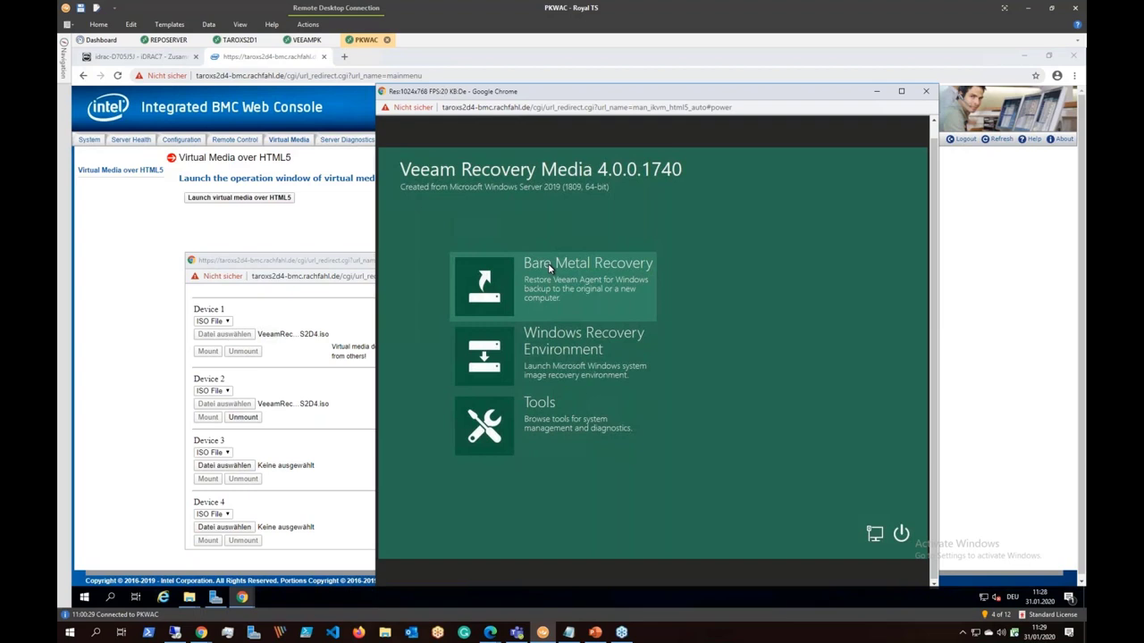
Step: Start Bare Metal Recovery in the PKWAC session's recovery console and choose network storage with a Veeam backup repository as the backup location
click(526, 308)
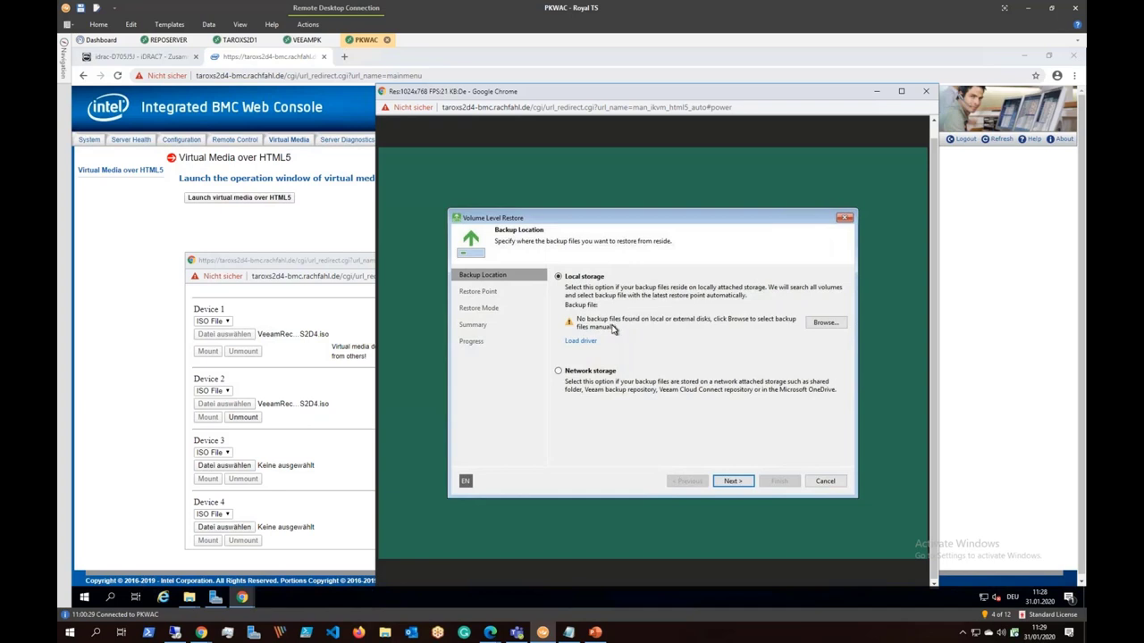
click(587, 376)
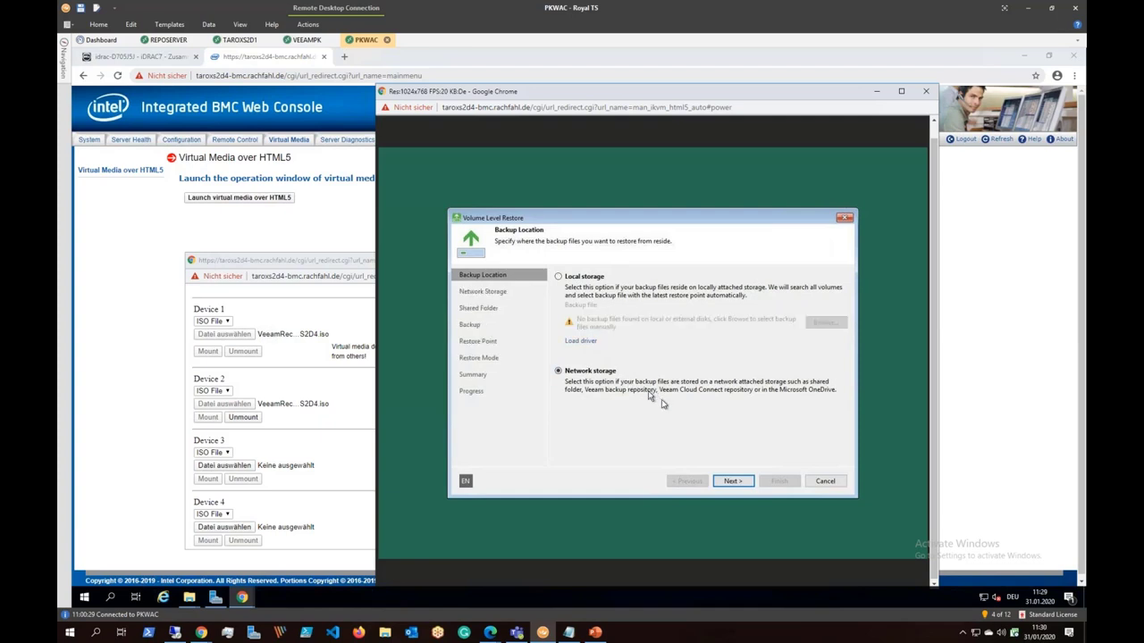
click(728, 482)
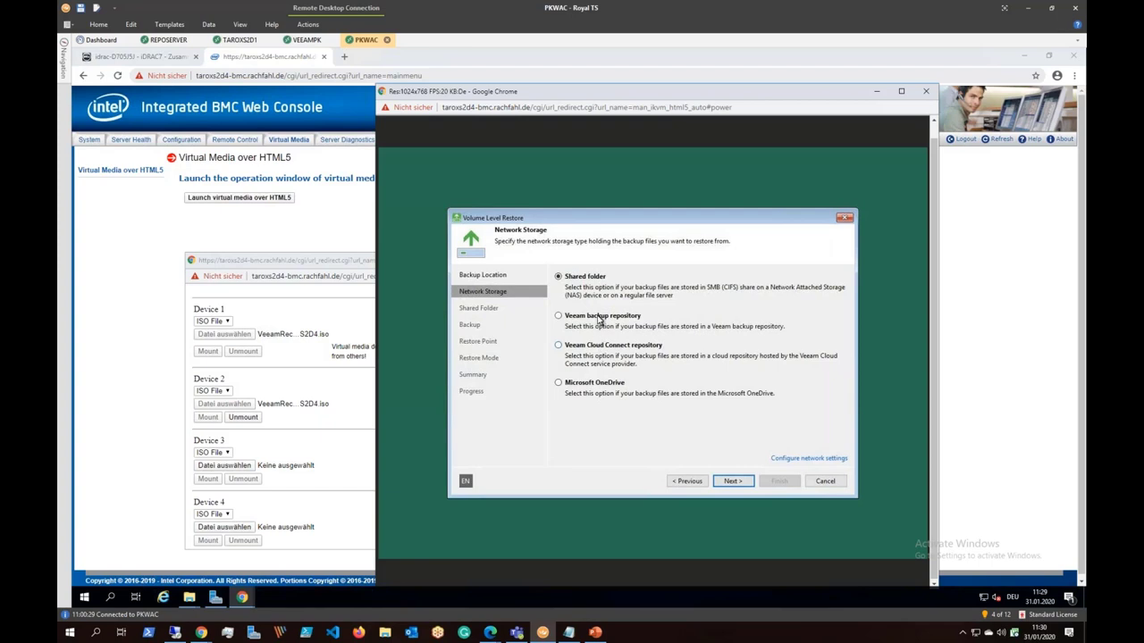
click(600, 318)
click(728, 482)
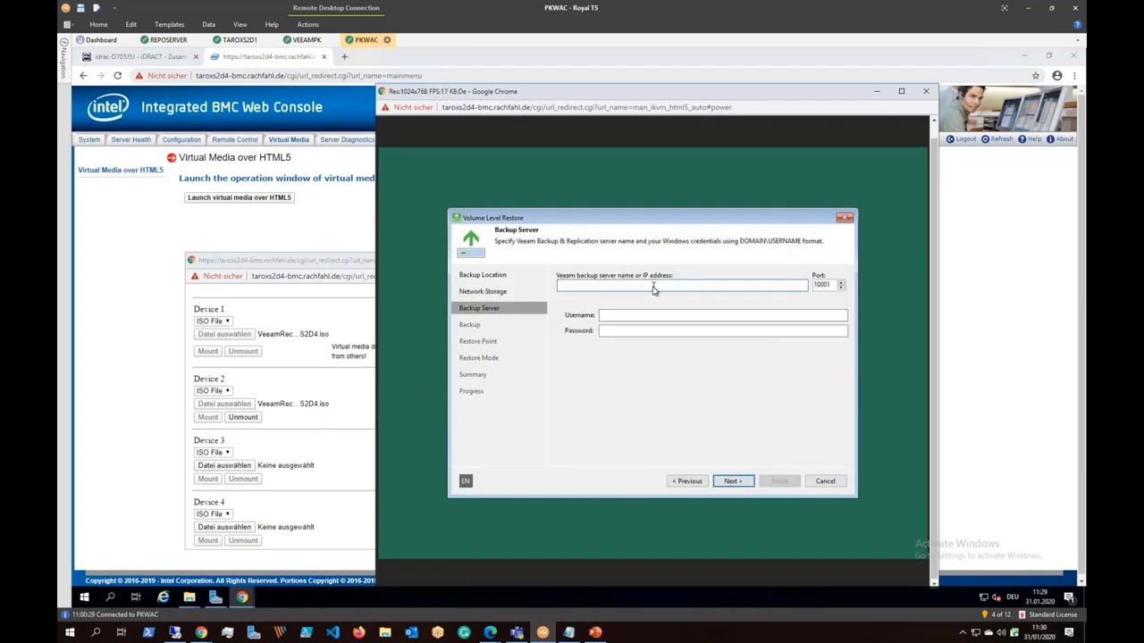
Step: Specify pkveeam.powerkurs.local as the Veeam backup server, keeping the default port
text(pkveeam.powerkurs.local)
key(Tab)
key(Tab)
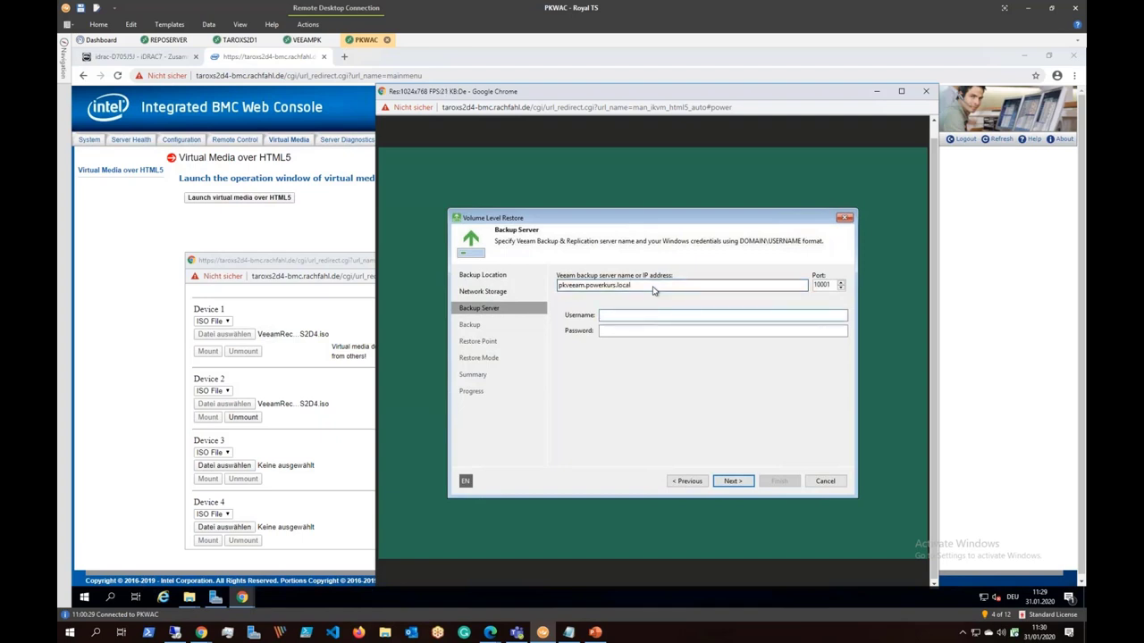
text(powerkurs)
text(\)
key(BackSpace)
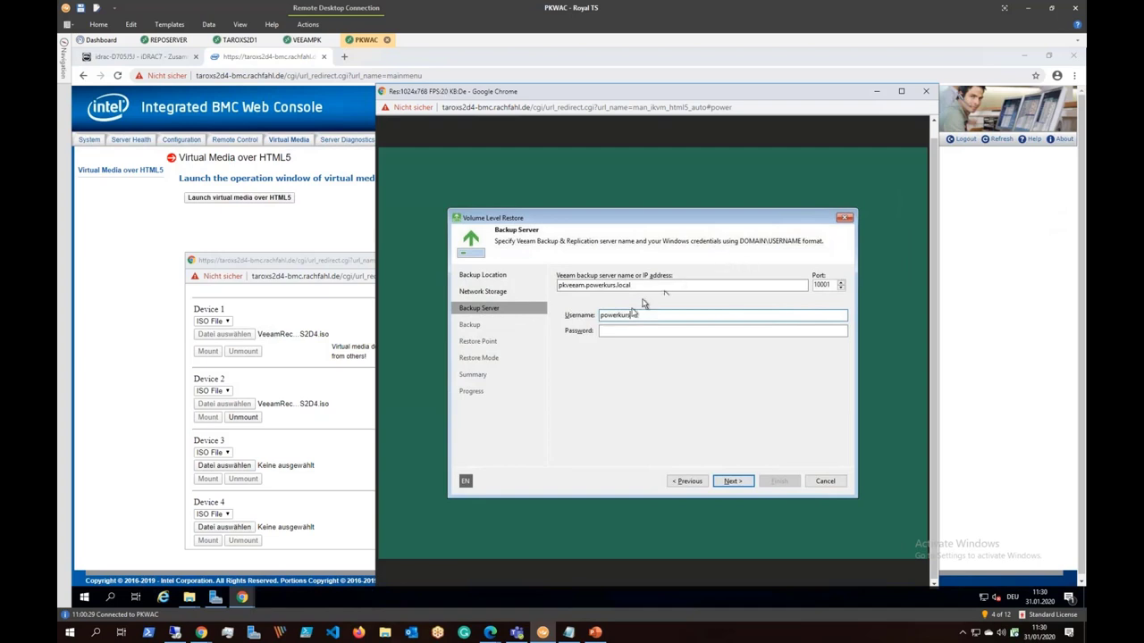
key(ctrl+a)
key(BackSpace)
Step: Change the keyboard layout to English (United States) and enter the backup server username in DOMAIN\USERNAME format
text(pk)
click(1013, 598)
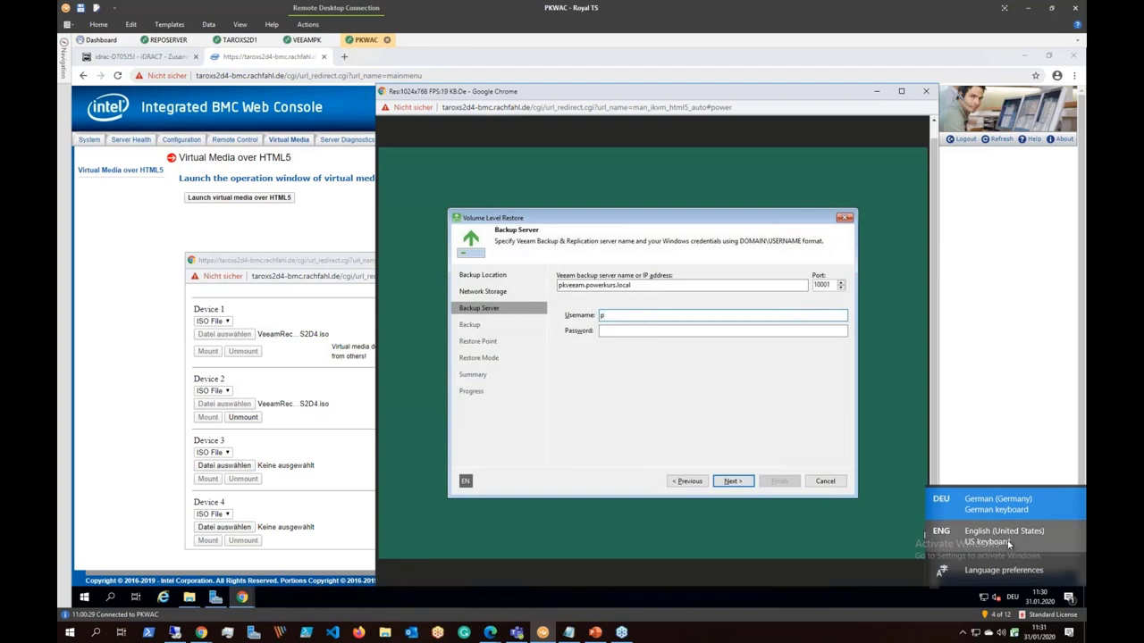
click(1005, 537)
text(o)
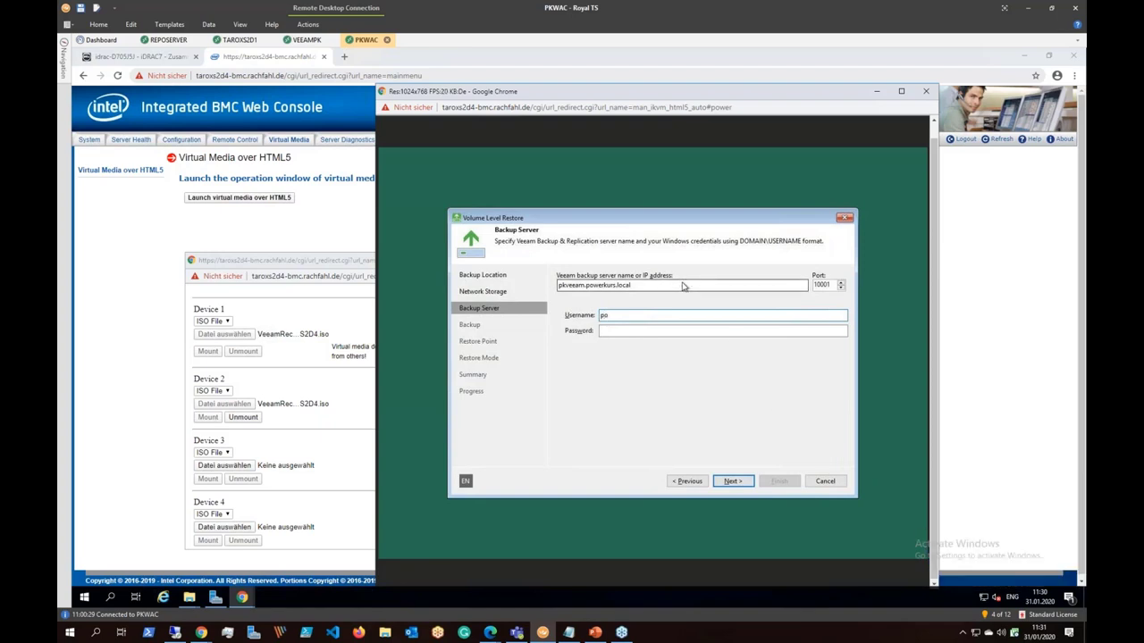
text(werkurs\adminr)
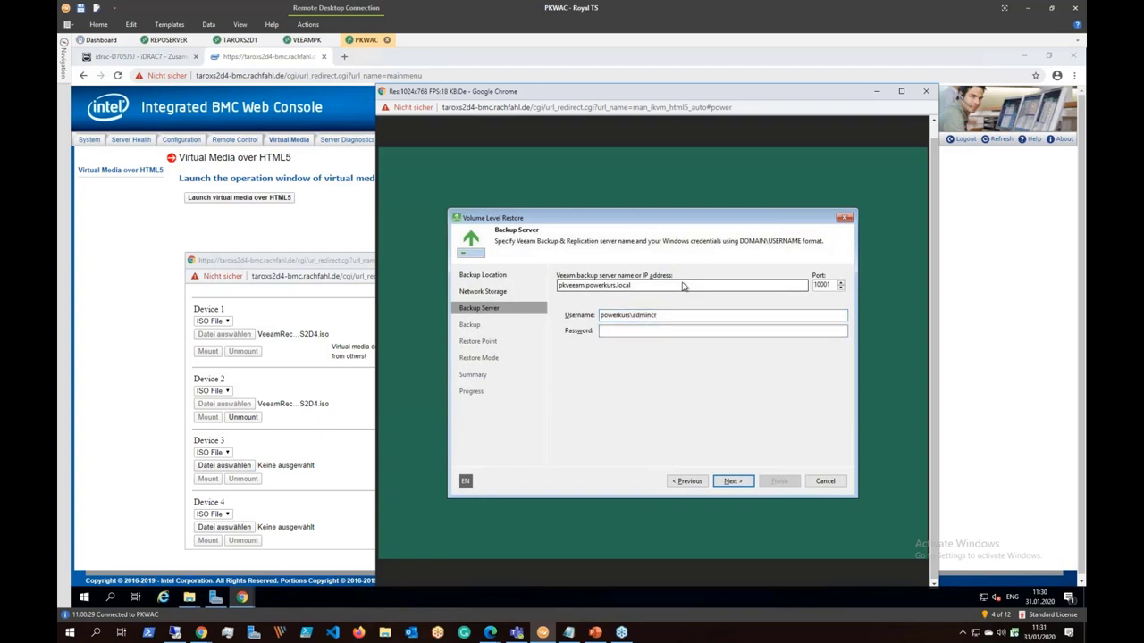
Step: Enter the account password for the backup server and continue to the list of available backups
click(607, 332)
text(••••)
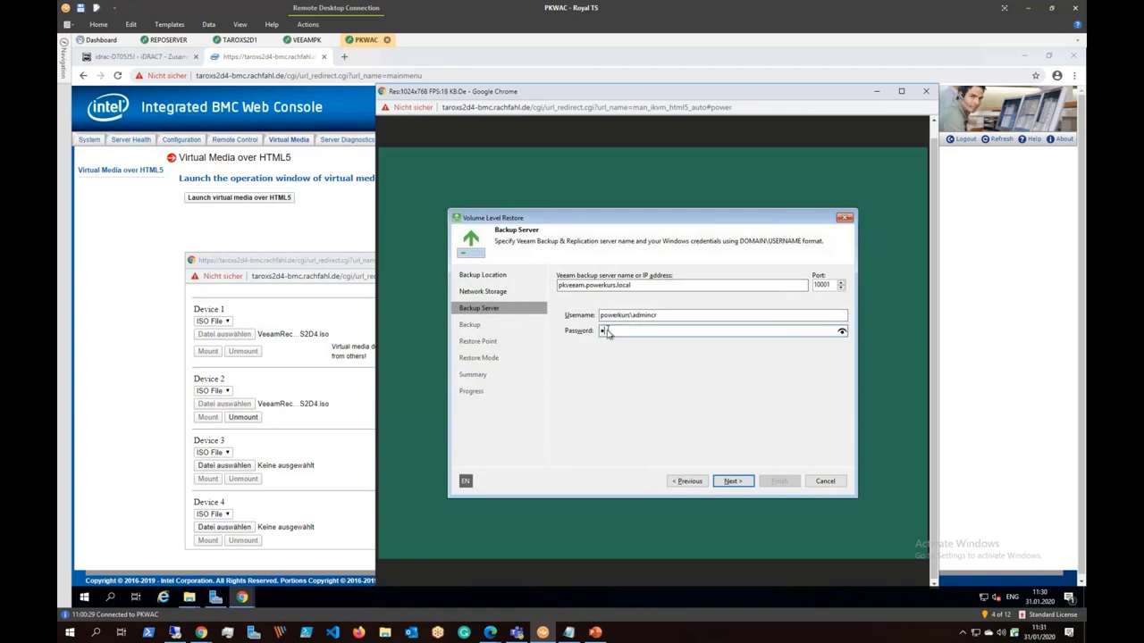
text(•••••)
click(729, 482)
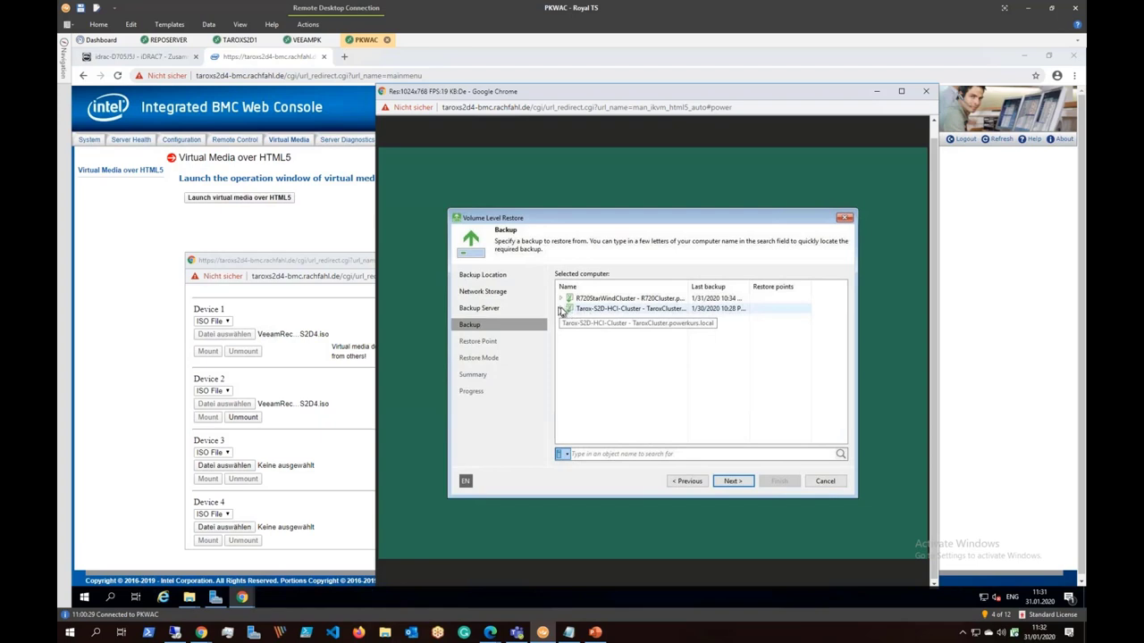
Step: Select TaroxS2D4.powerkurs.local from the Tarox-S2D-HCI-Cluster backup and use its full restore point from 1/30/2020 10:28 PM
click(562, 309)
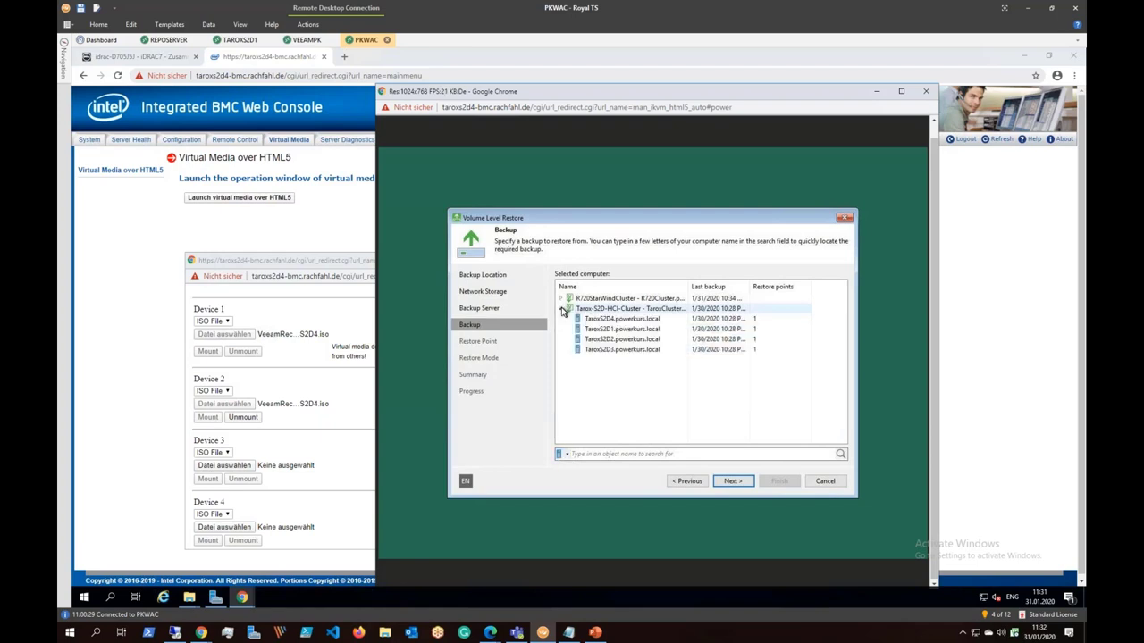
click(608, 320)
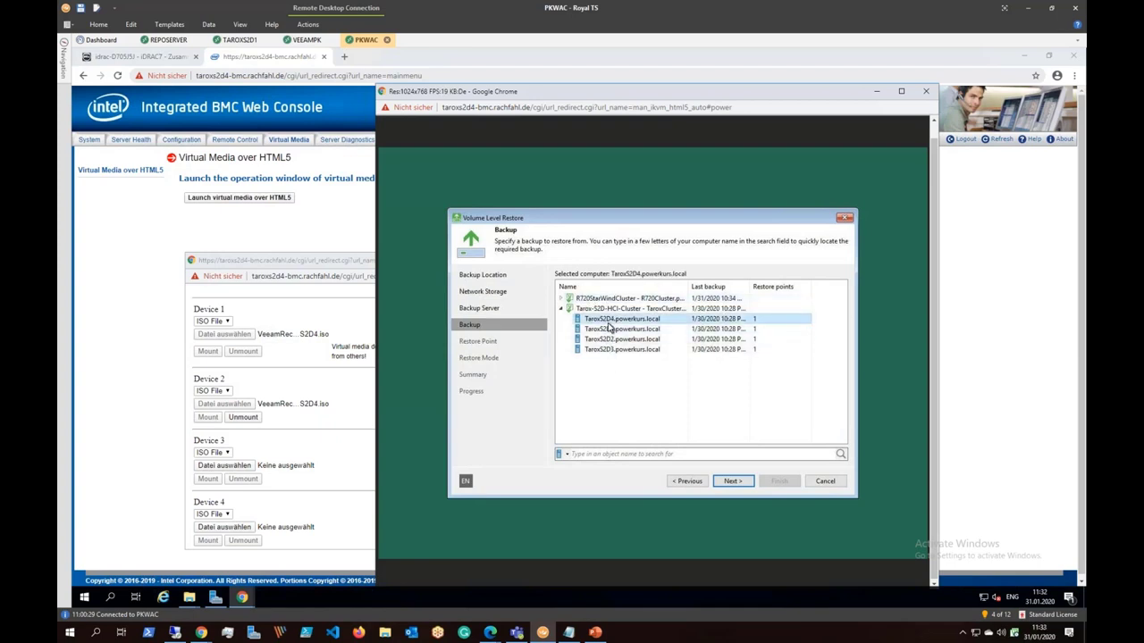
click(729, 482)
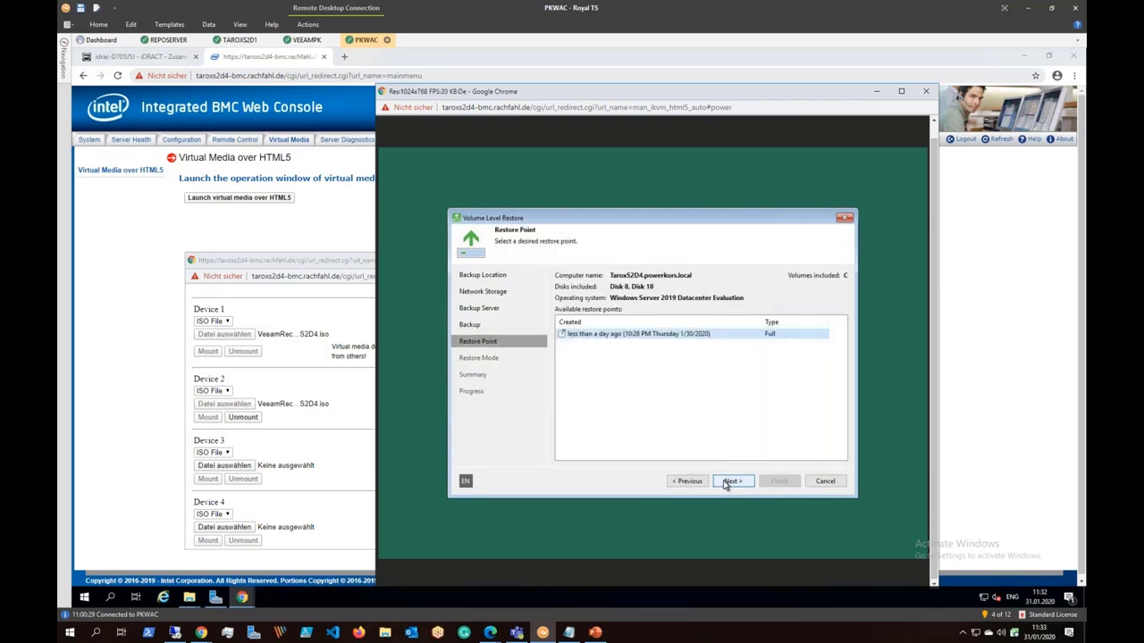
click(725, 484)
click(731, 481)
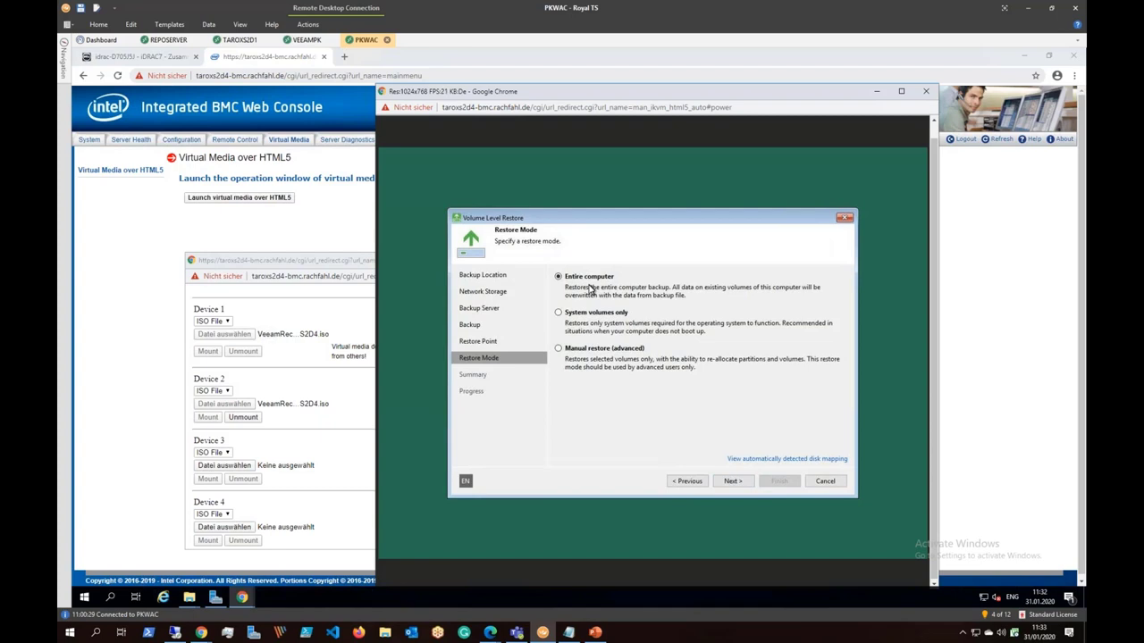
Step: Choose the Manual restore (advanced) mode and open the disk mapping for customization
click(558, 349)
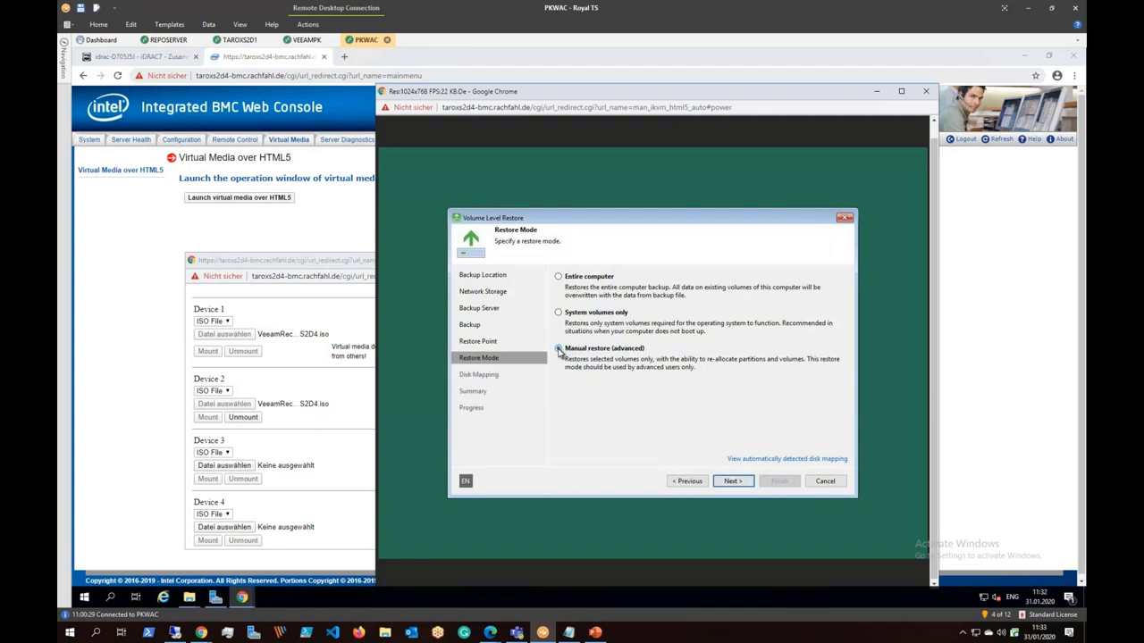
click(721, 484)
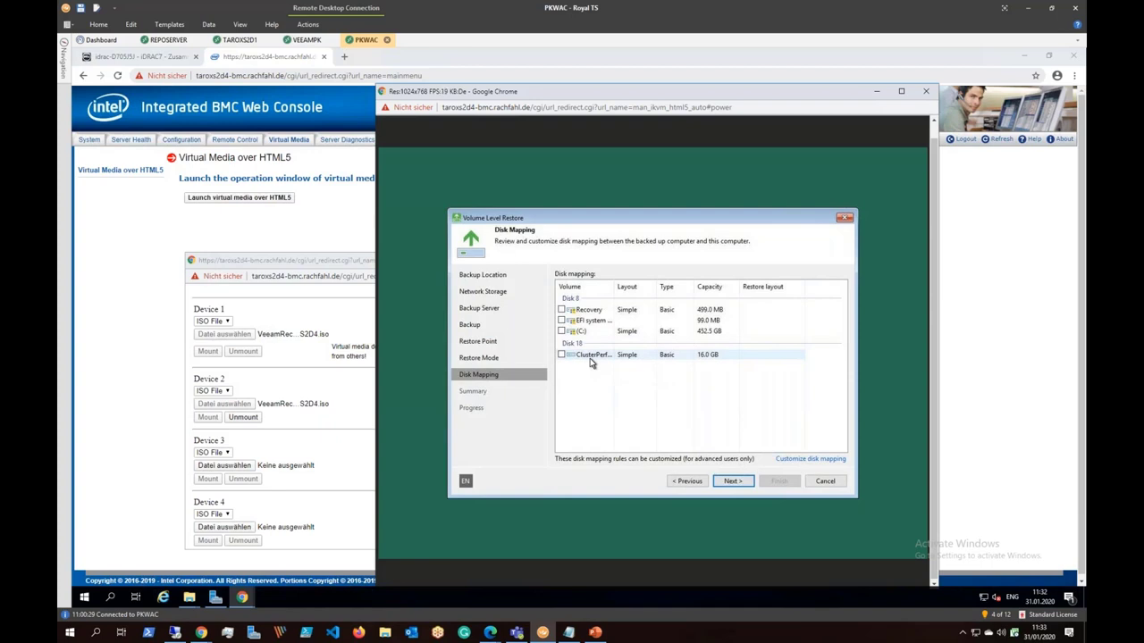
click(812, 460)
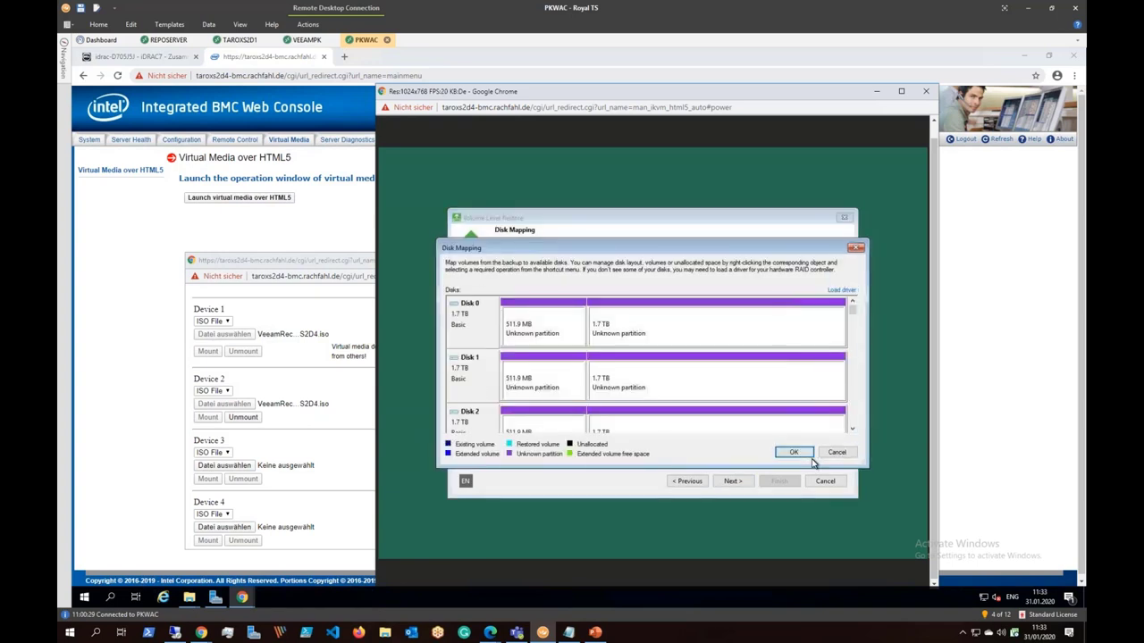
Step: Install the RAID Controller driver from the recovery media's hardware drivers, accepting the possible loss of existing disk partitioning
click(845, 294)
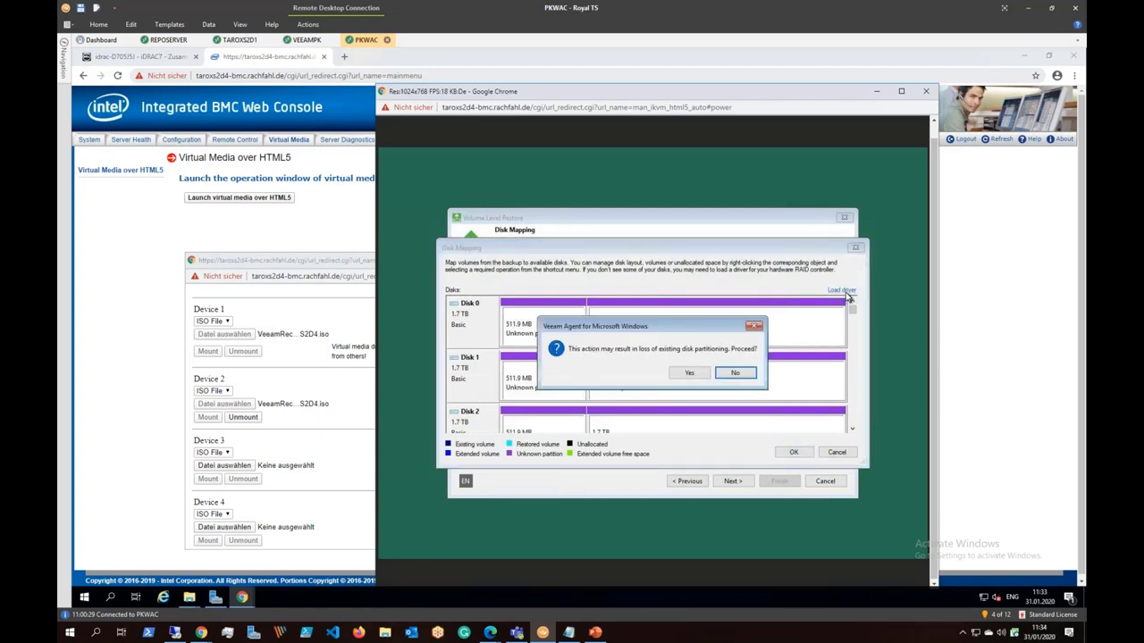
click(689, 375)
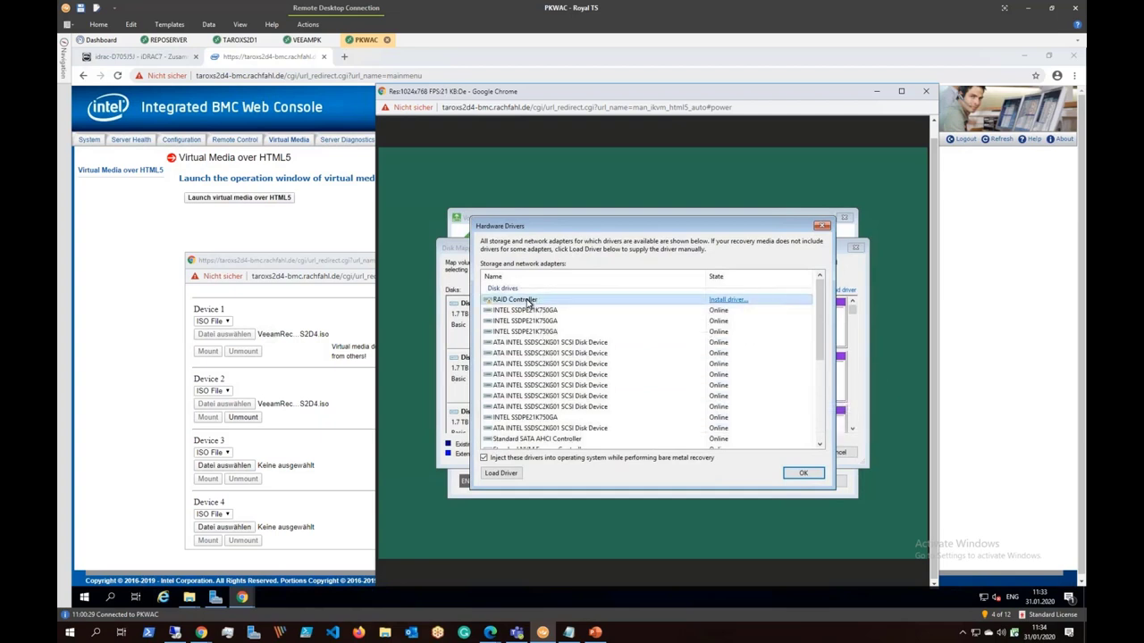
click(727, 300)
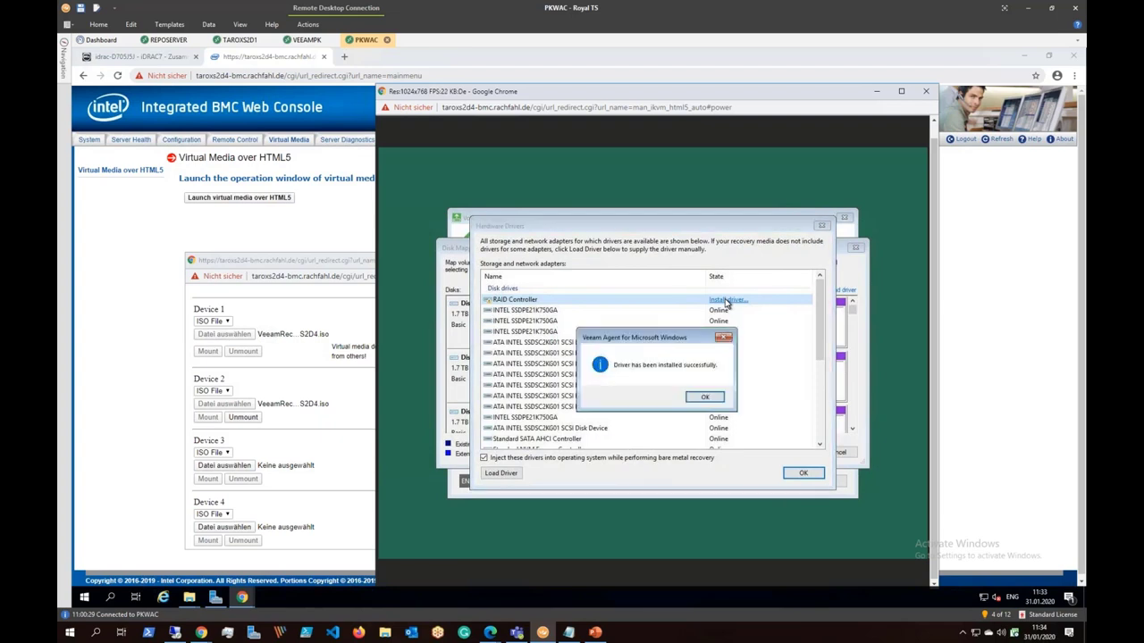
click(705, 398)
click(815, 474)
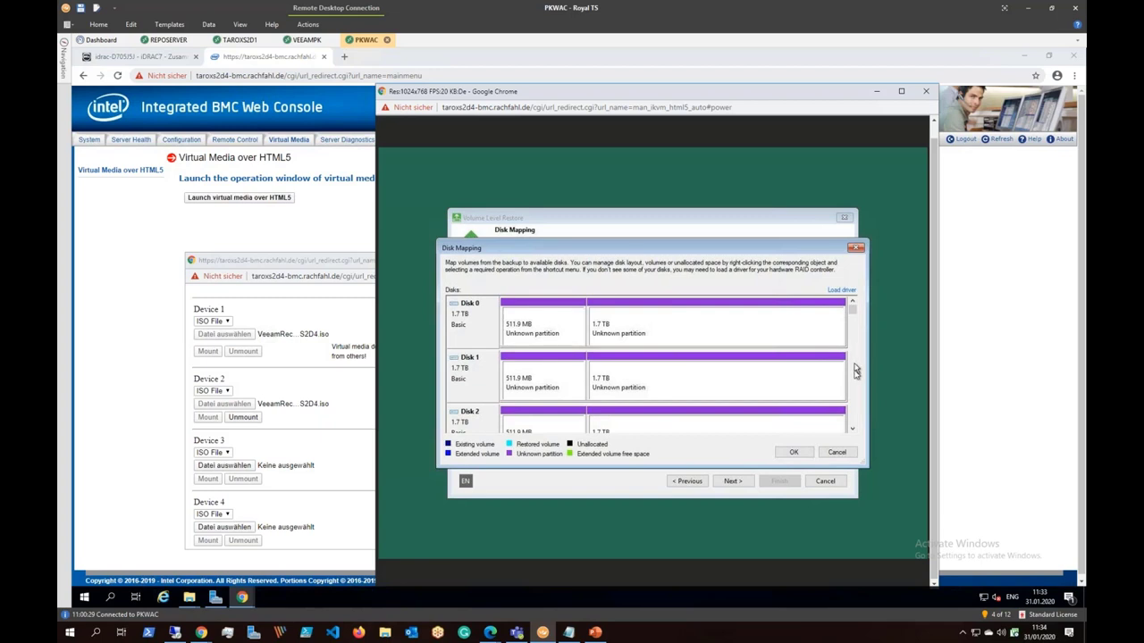
Step: Review the target disks down to Disk 12, select its C: volume, and accept the disk mapping
scroll(853, 384, down, 5)
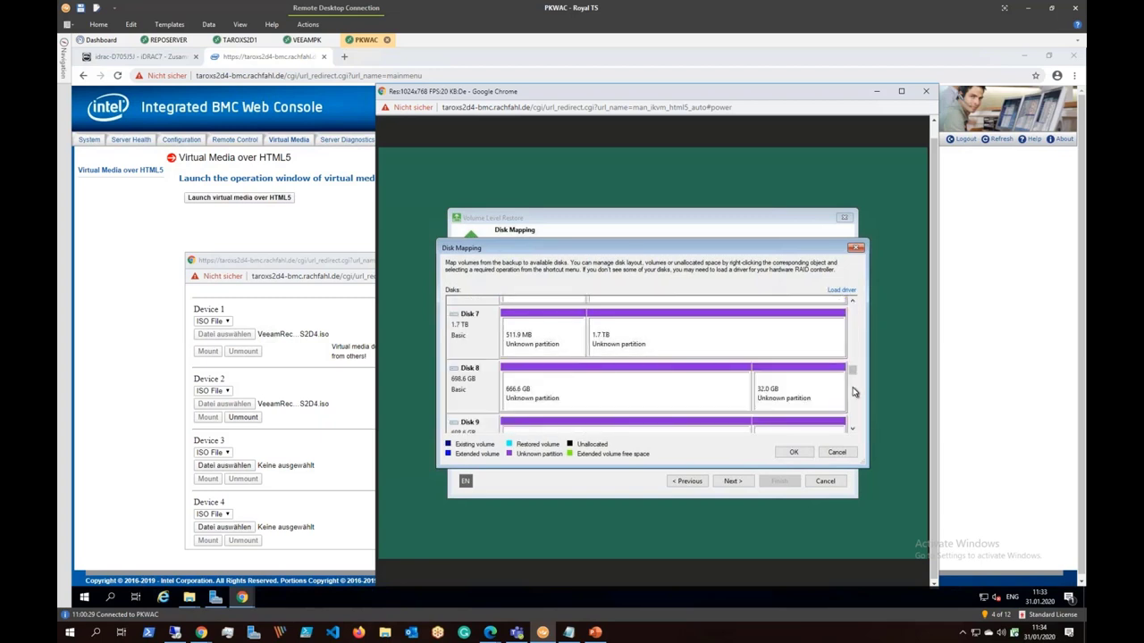
scroll(853, 407, down, 1)
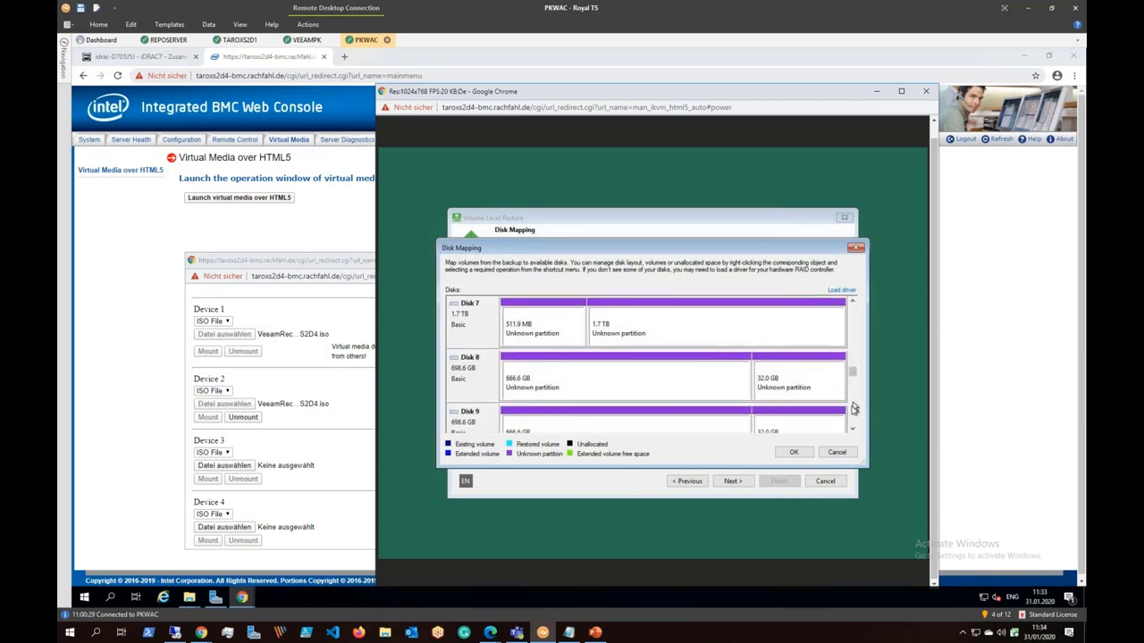
scroll(854, 416, down, 1)
scroll(853, 406, down, 3)
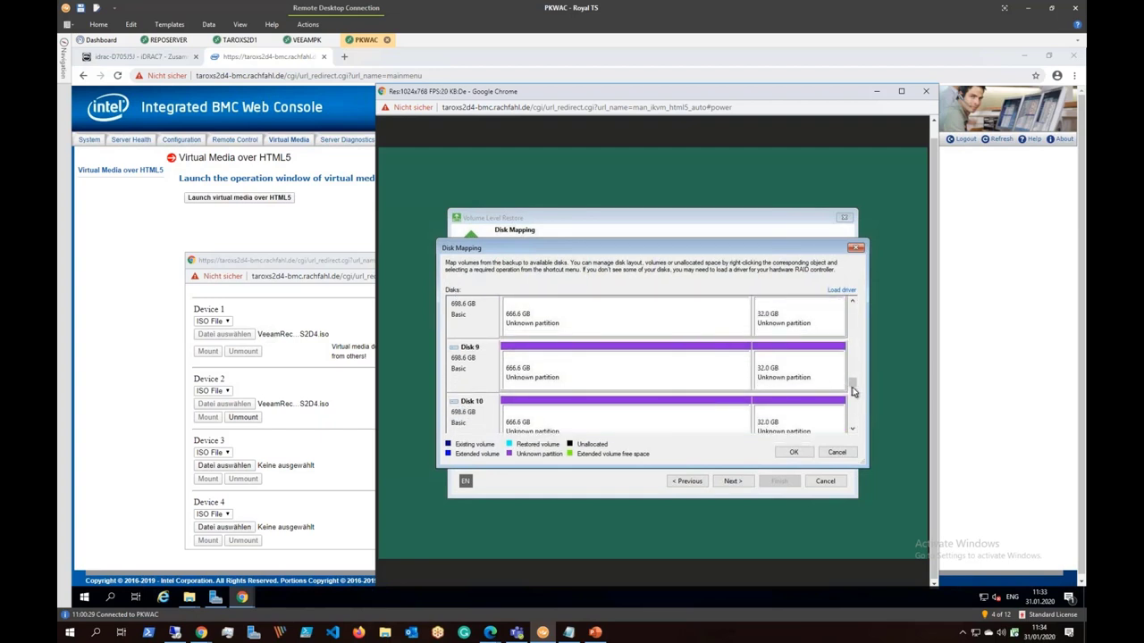
scroll(854, 402, down, 4)
scroll(854, 411, down, 2)
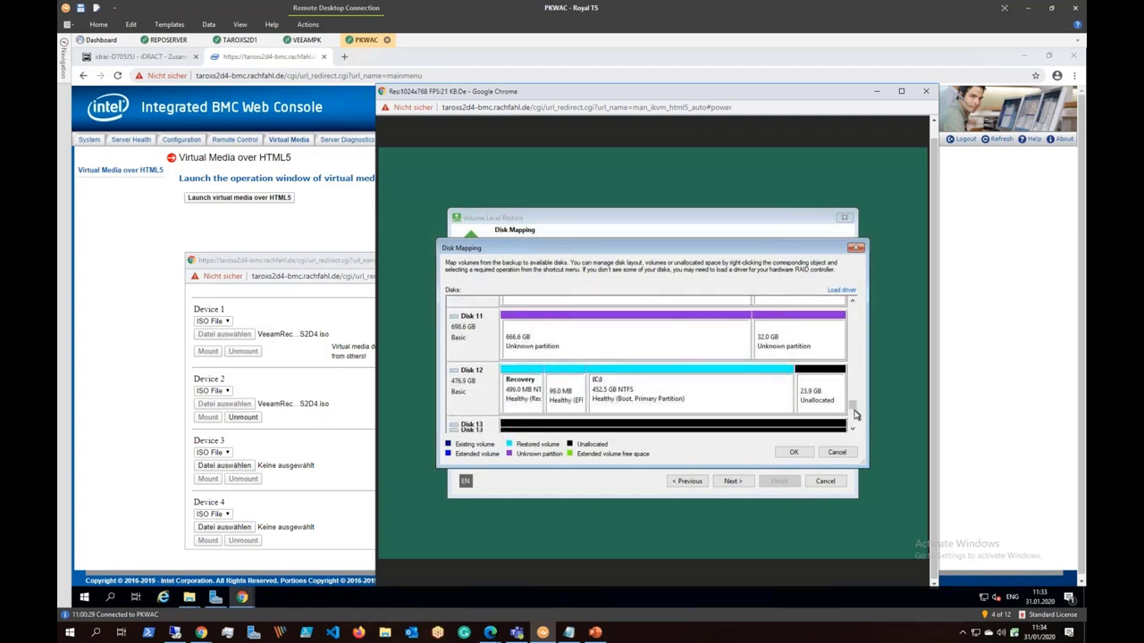
click(661, 384)
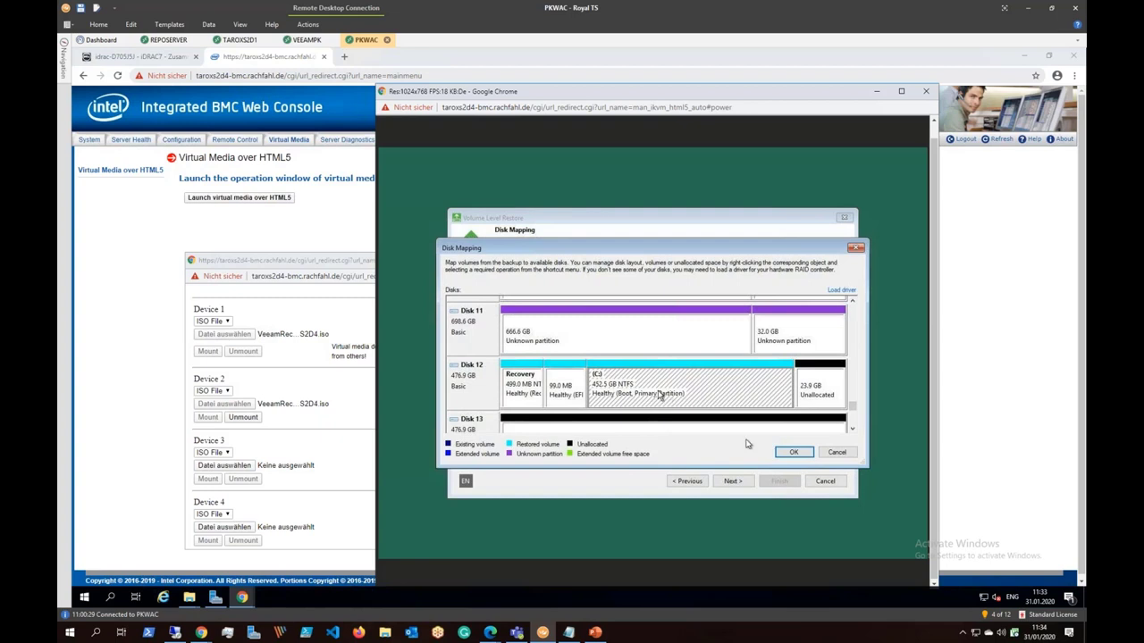
click(788, 453)
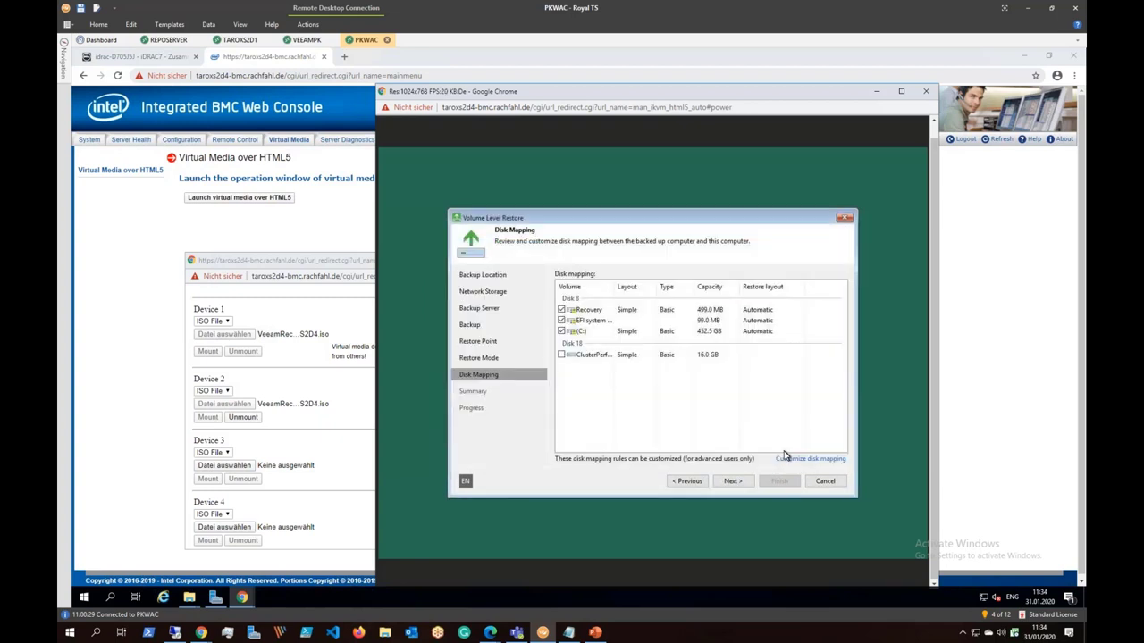
Step: Confirm overwriting the existing volumes with the Recovery, EFI system and C: volumes, and proceed to the restore summary
click(735, 482)
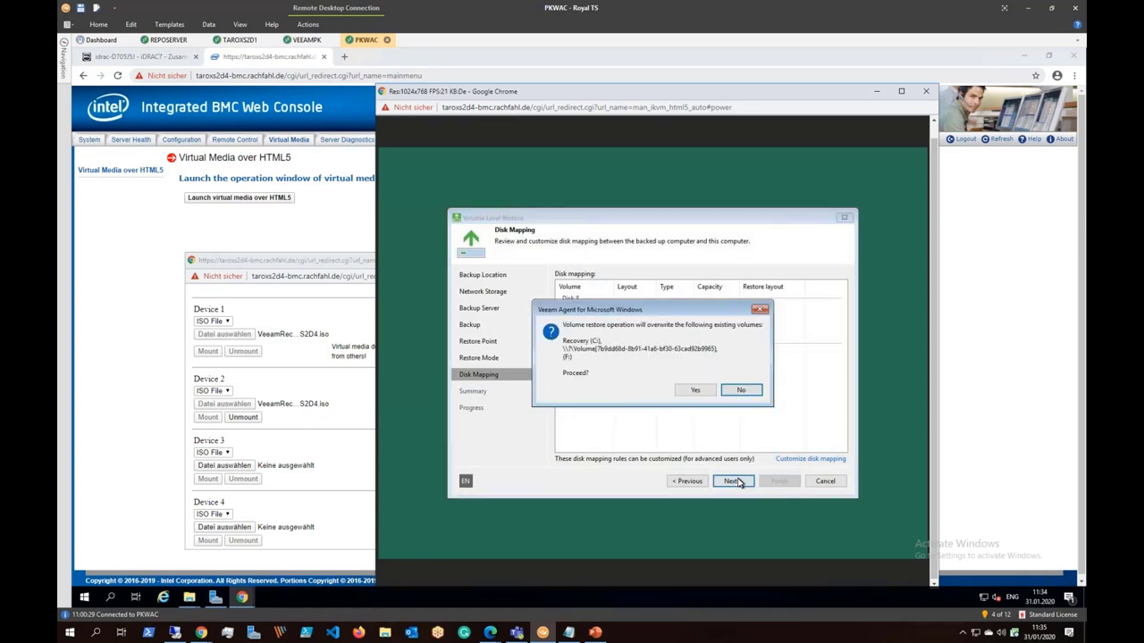
drag(683, 312, 681, 382)
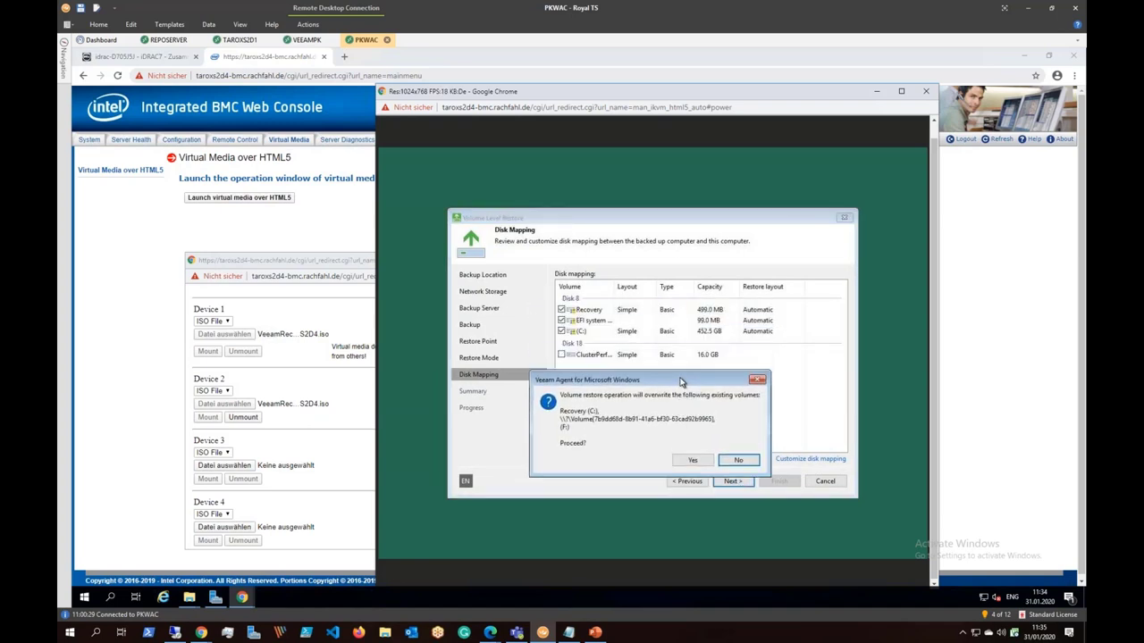
click(692, 461)
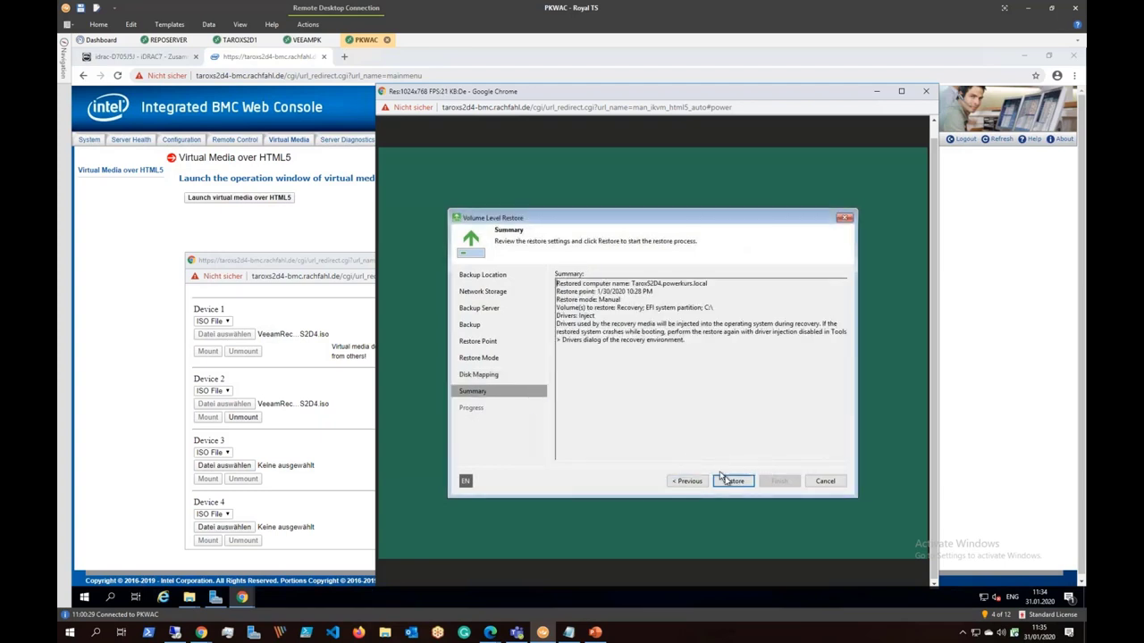
Step: Start the volume restore of TaroxS2D4, and run the GuestClus01 backup job on the VEEAMPK server
click(730, 483)
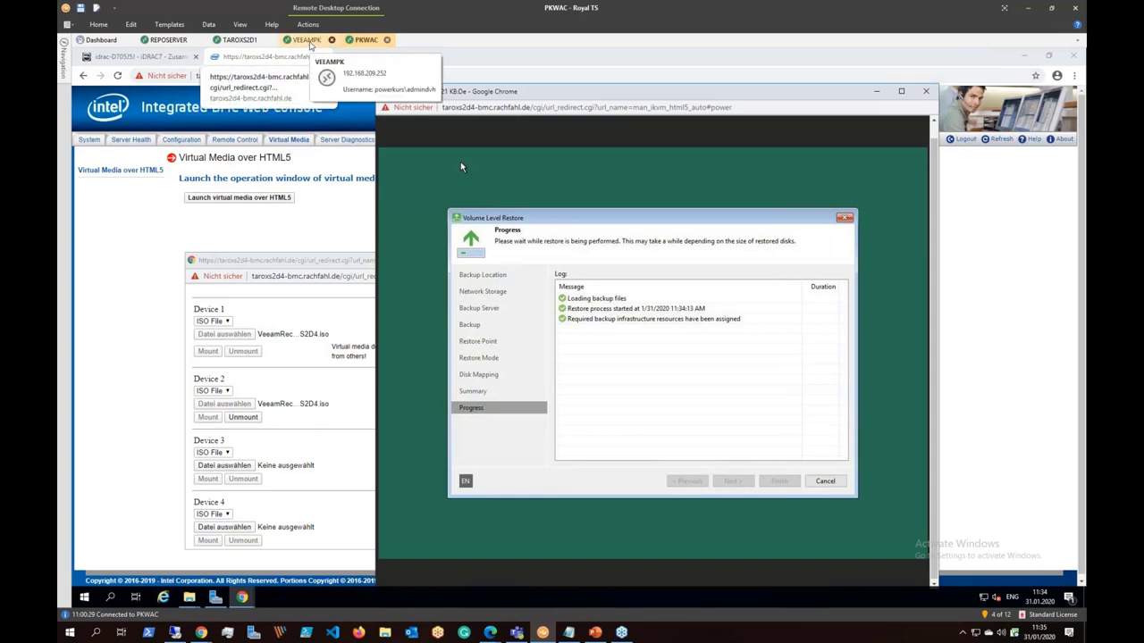
click(309, 40)
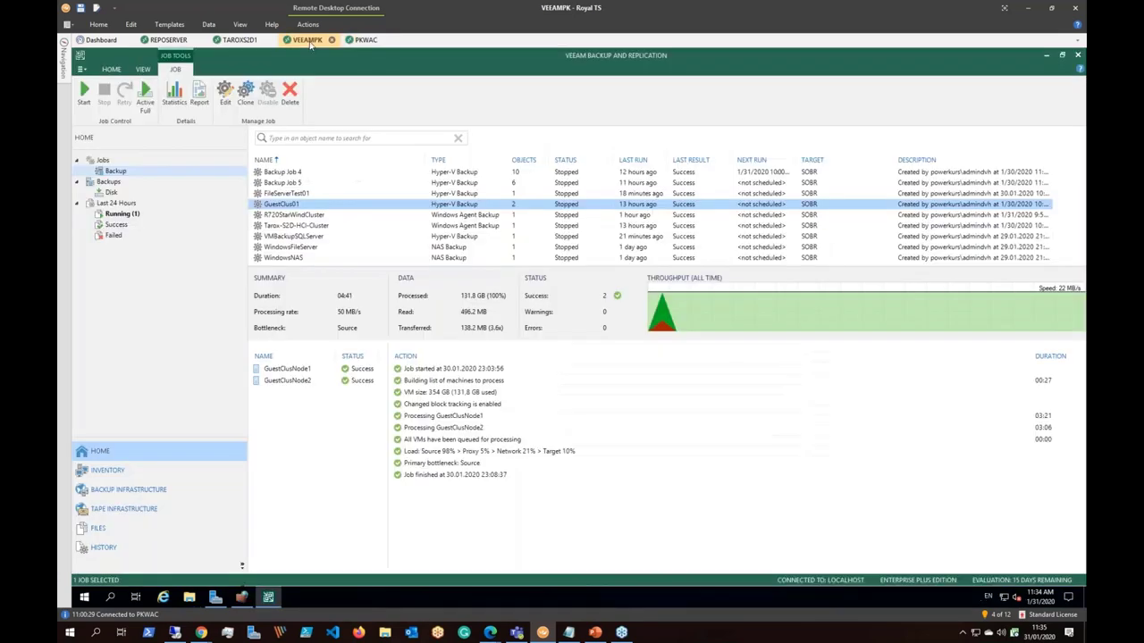
right_click(278, 205)
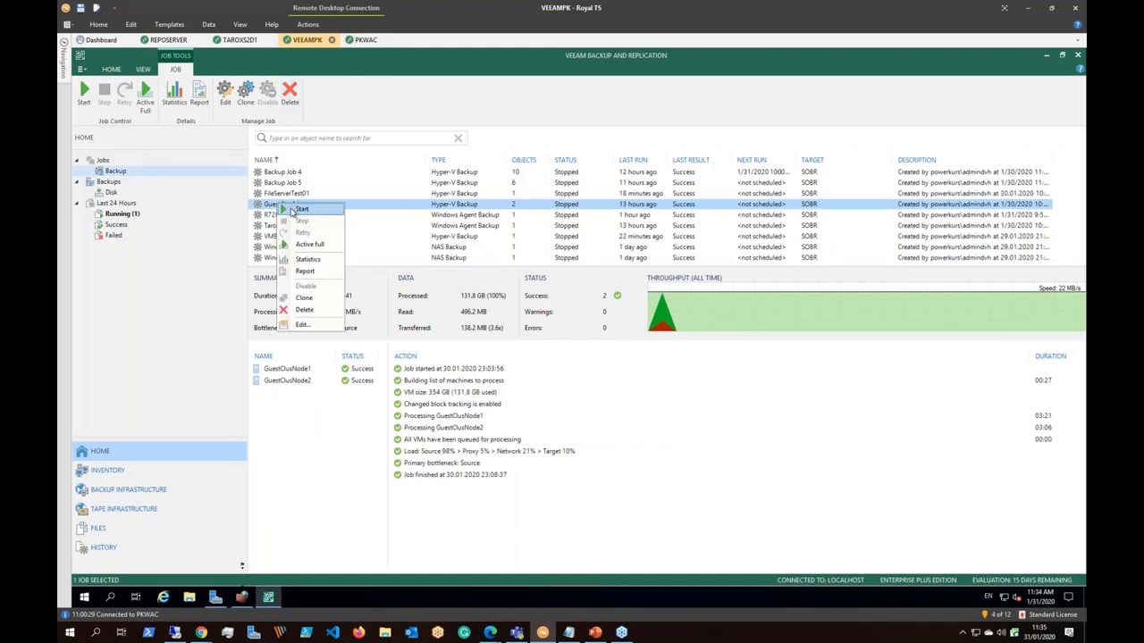
click(295, 209)
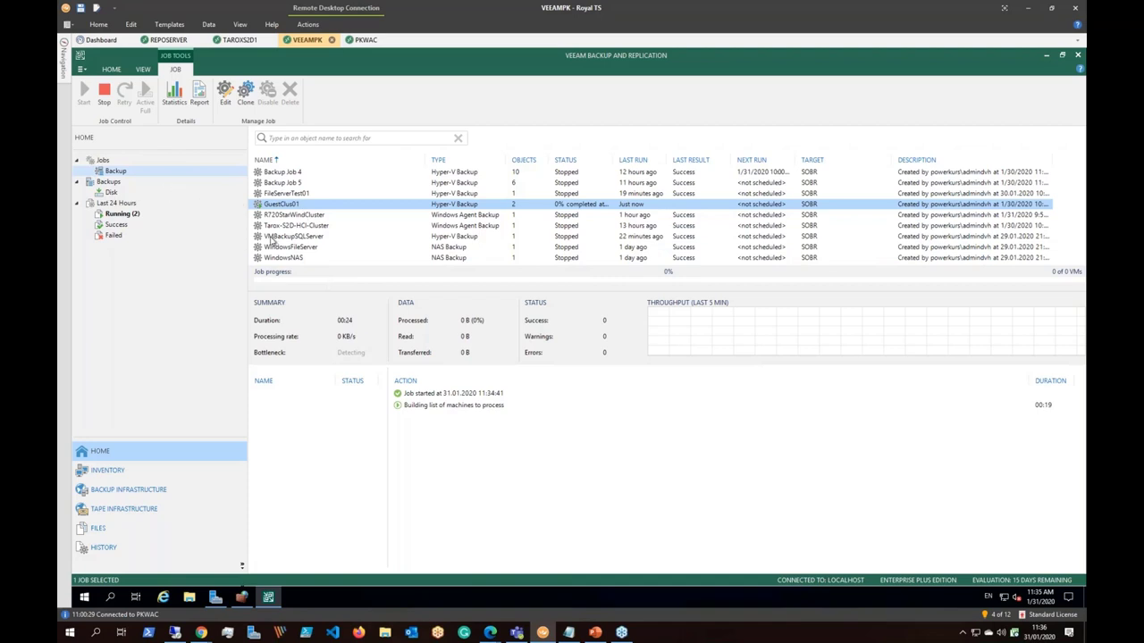
Step: Examine the volumes of FileServer under File shares and the available file share types, without adding a share
click(99, 532)
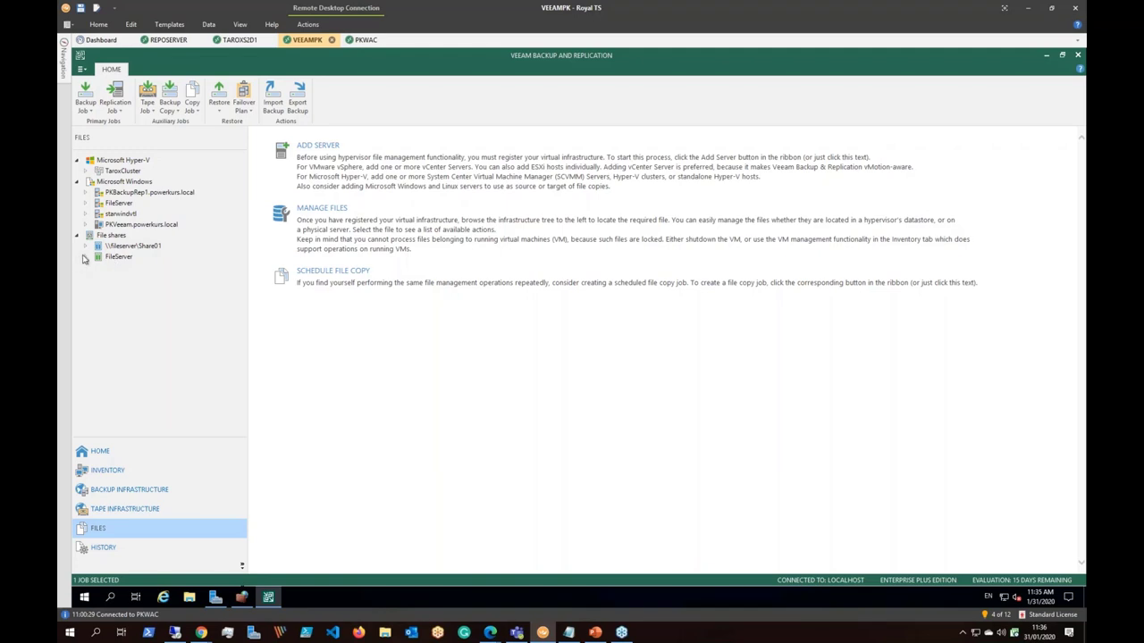
click(86, 257)
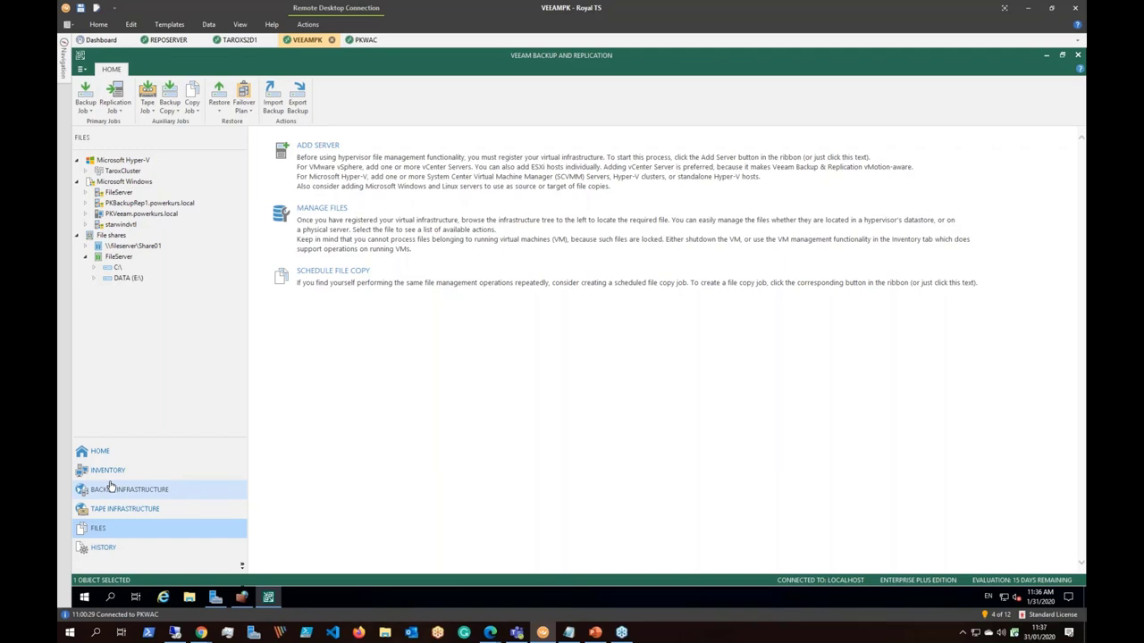
right_click(119, 239)
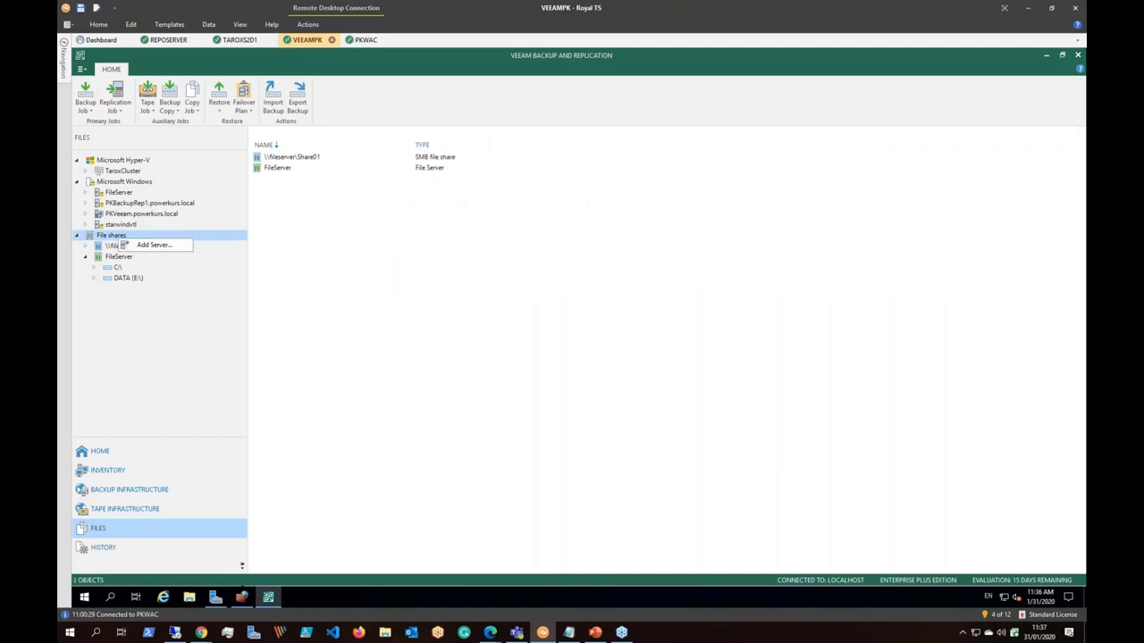
click(147, 246)
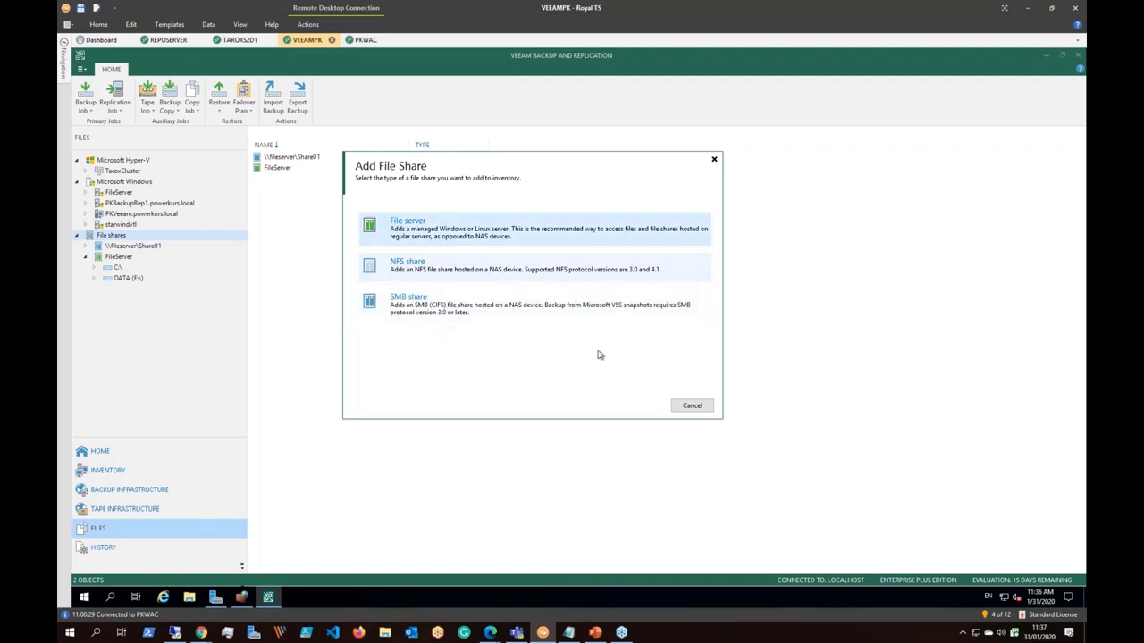
click(715, 159)
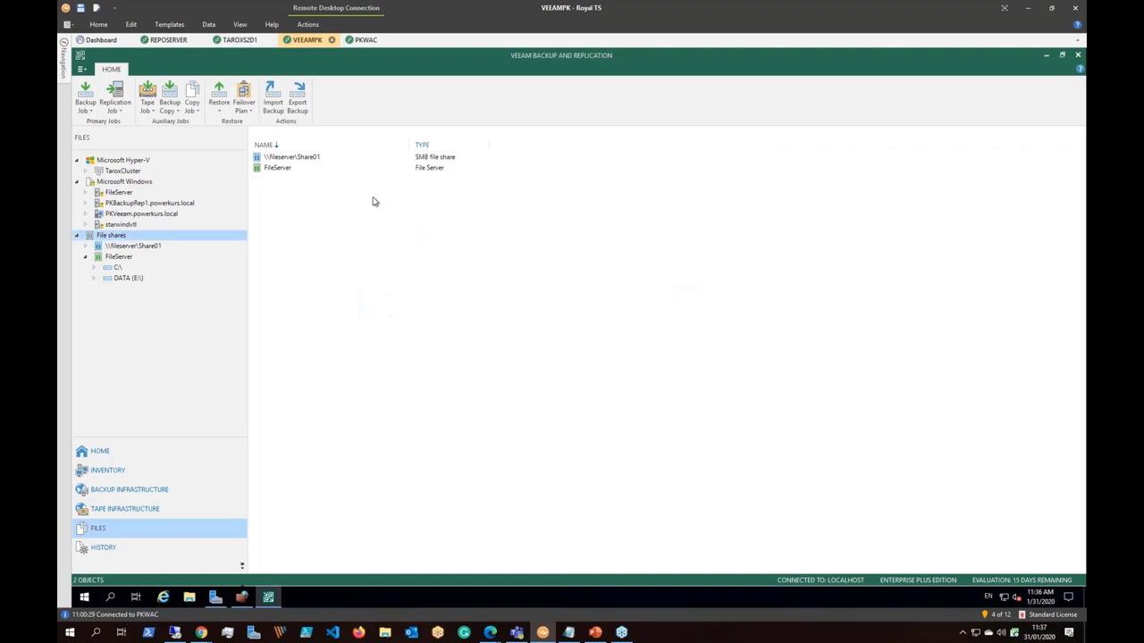
Step: Return to the backup jobs and view the processing log of GuestClusNode2 in the GuestClus01 job
click(100, 453)
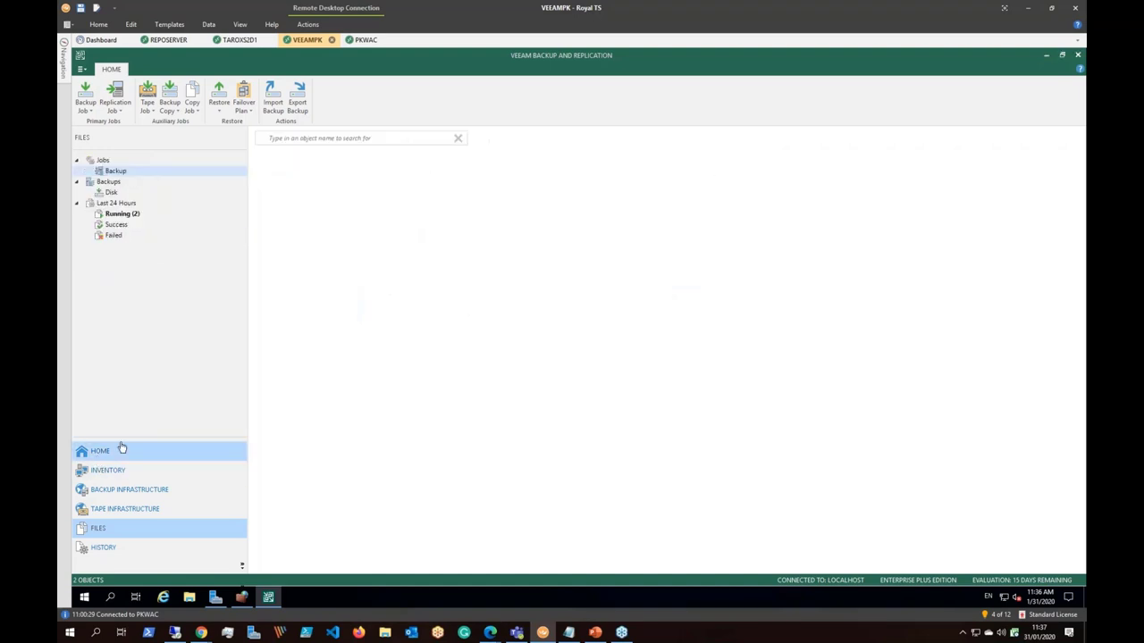
click(286, 205)
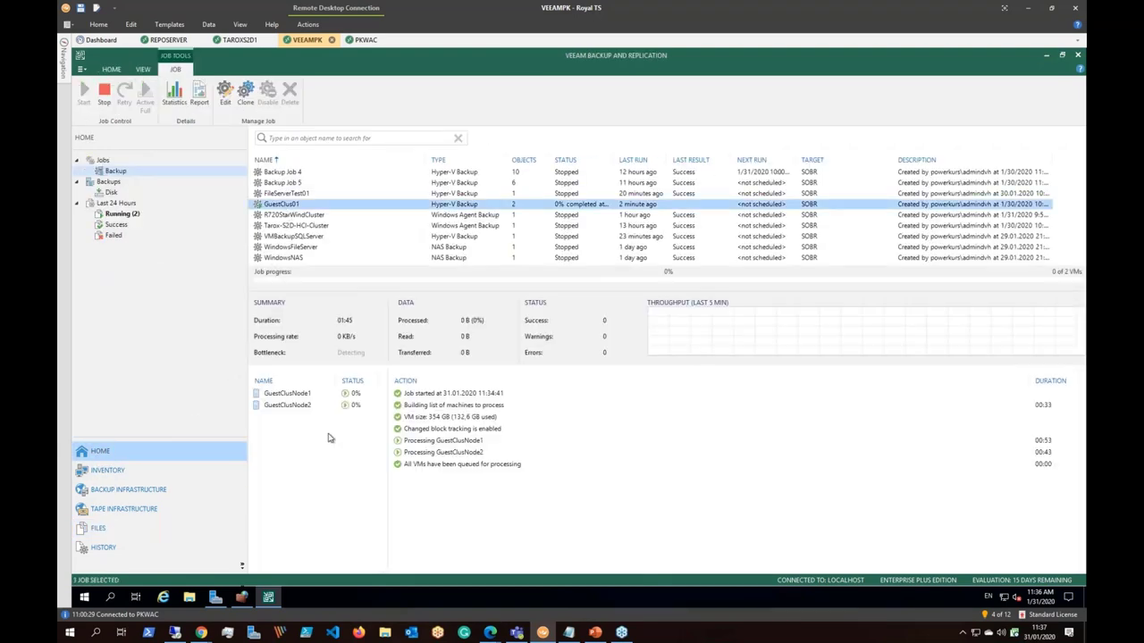
click(308, 406)
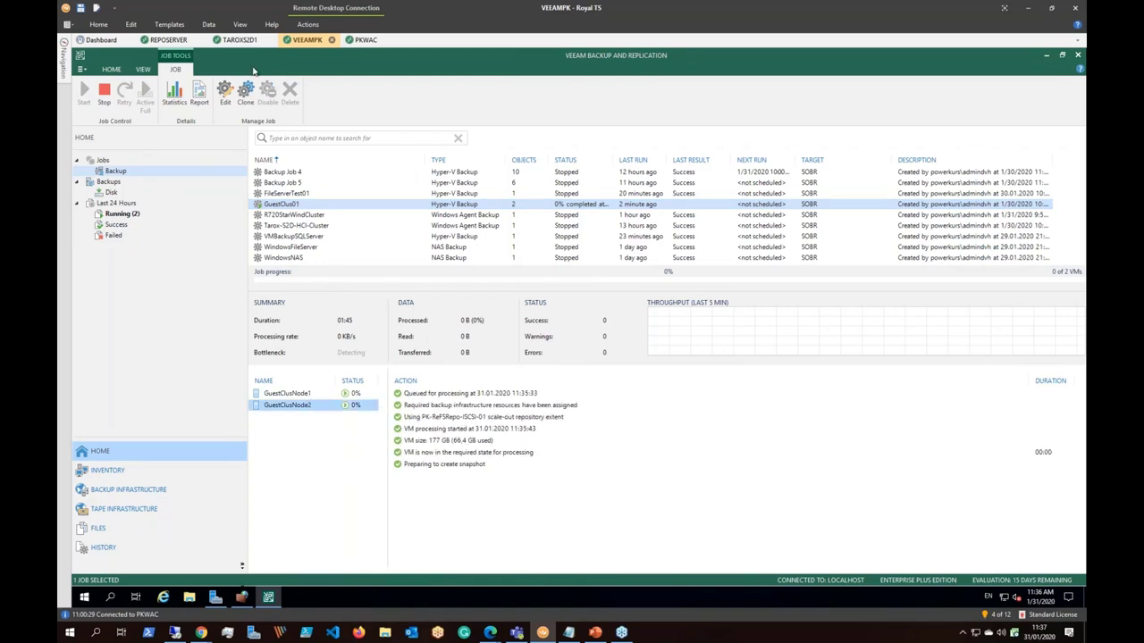
Step: Bring Hyper-V Manager forward on TAROXS2D1, inspect GuestClusNode1 for checkpoints, and reposition the window to show more of it
click(238, 41)
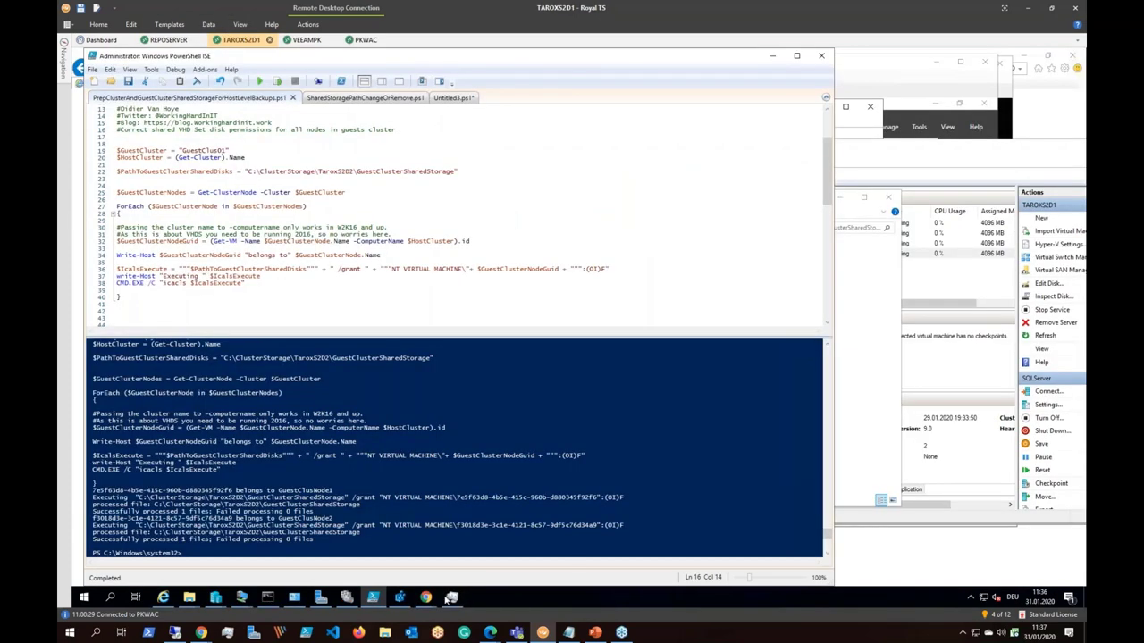
mouse_move(216, 597)
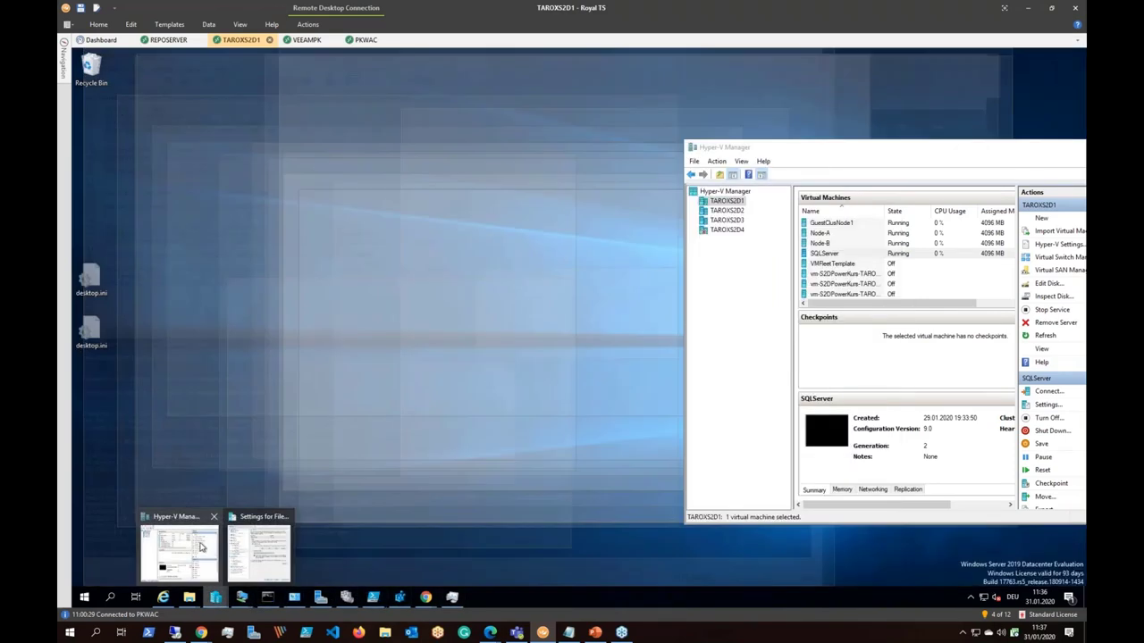
click(202, 547)
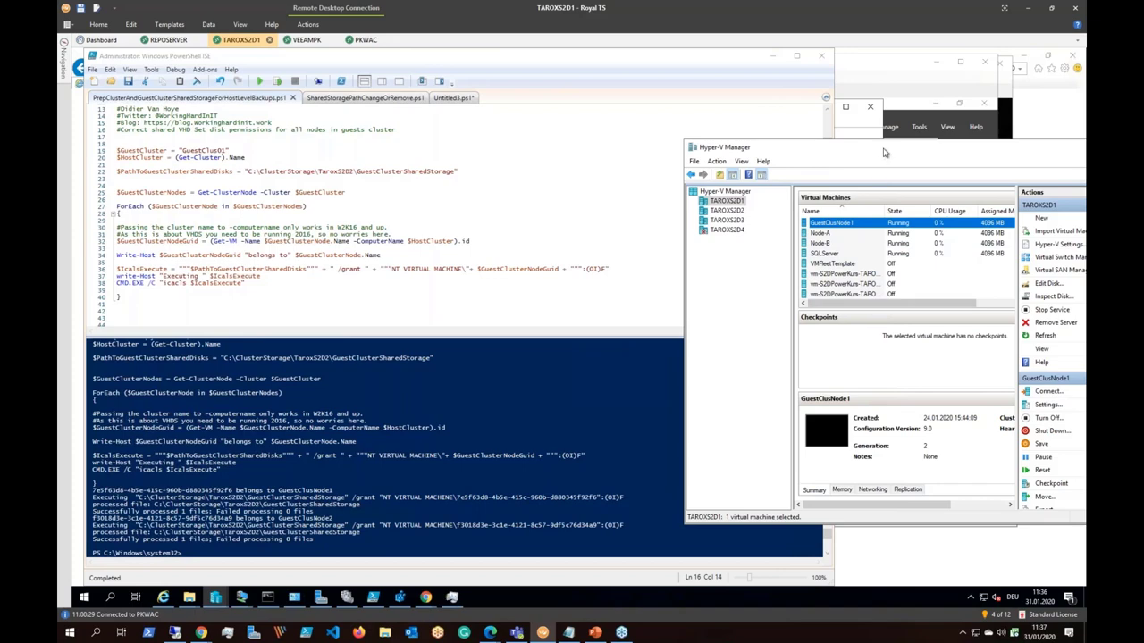
drag(856, 154, 798, 155)
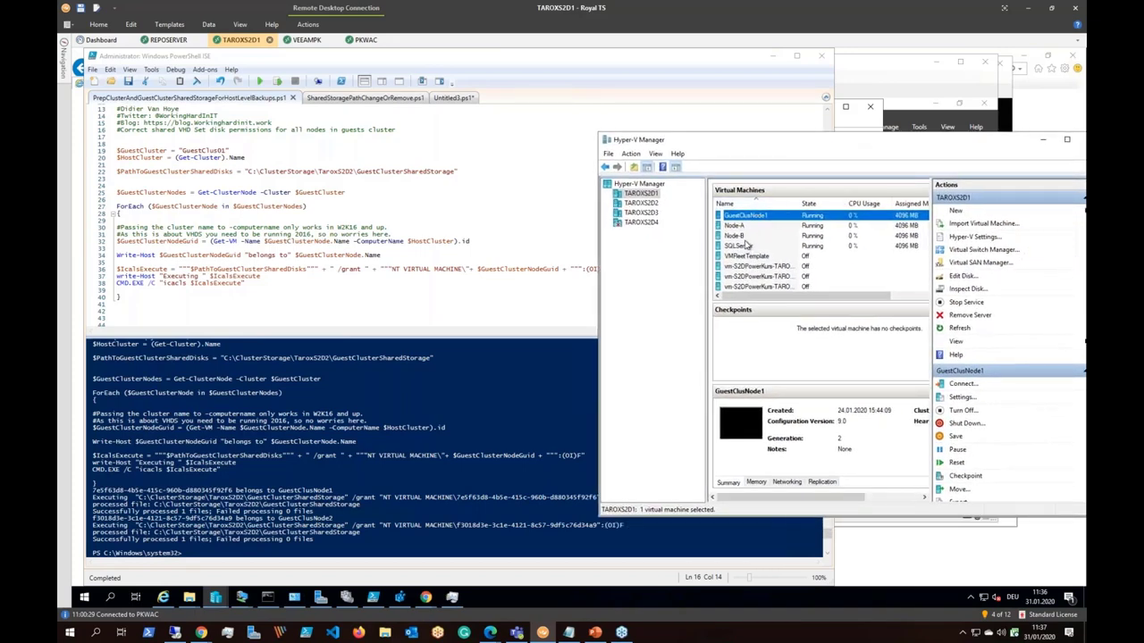
Step: Inspect the GuestClusterMetadata folder under SharedStoragePath, including the contents of its Groups subfolder
mouse_move(188, 597)
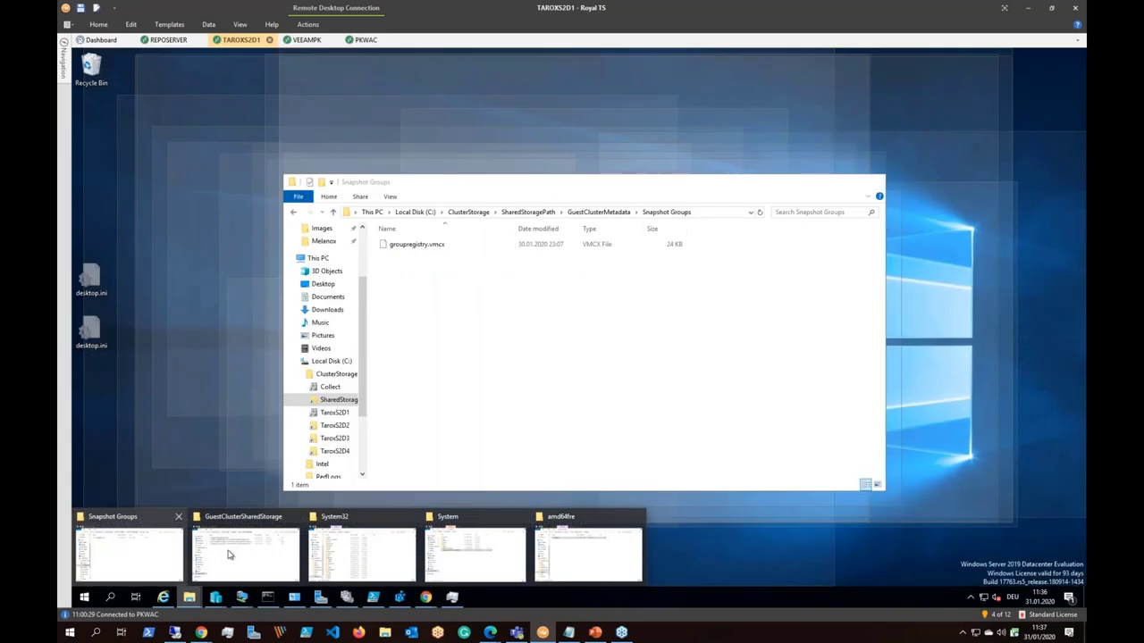
click(150, 549)
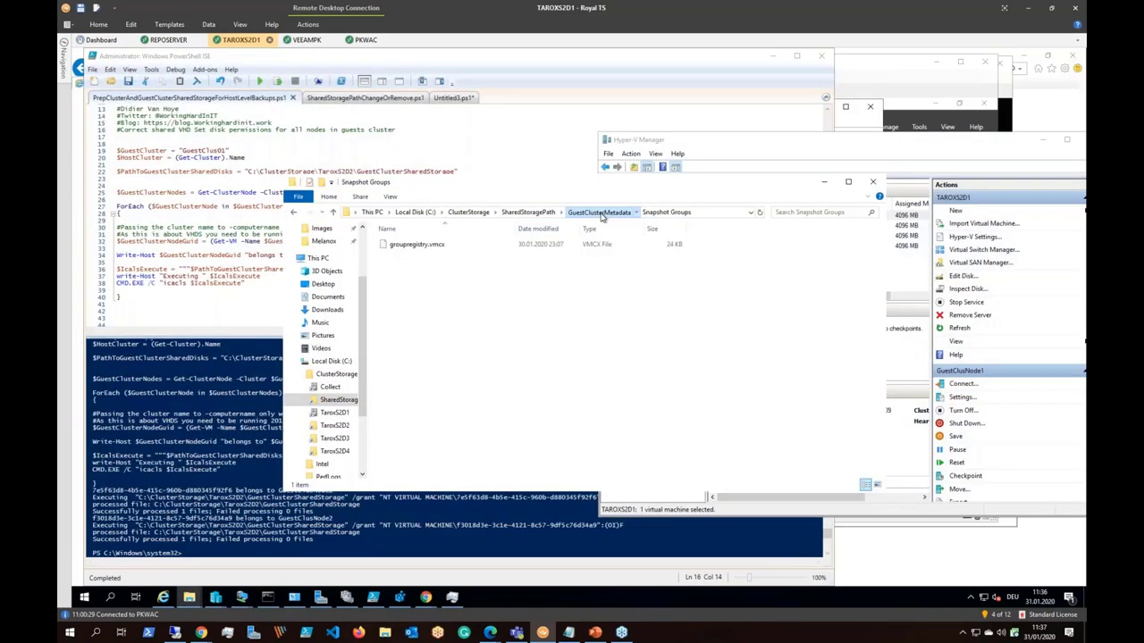
click(598, 212)
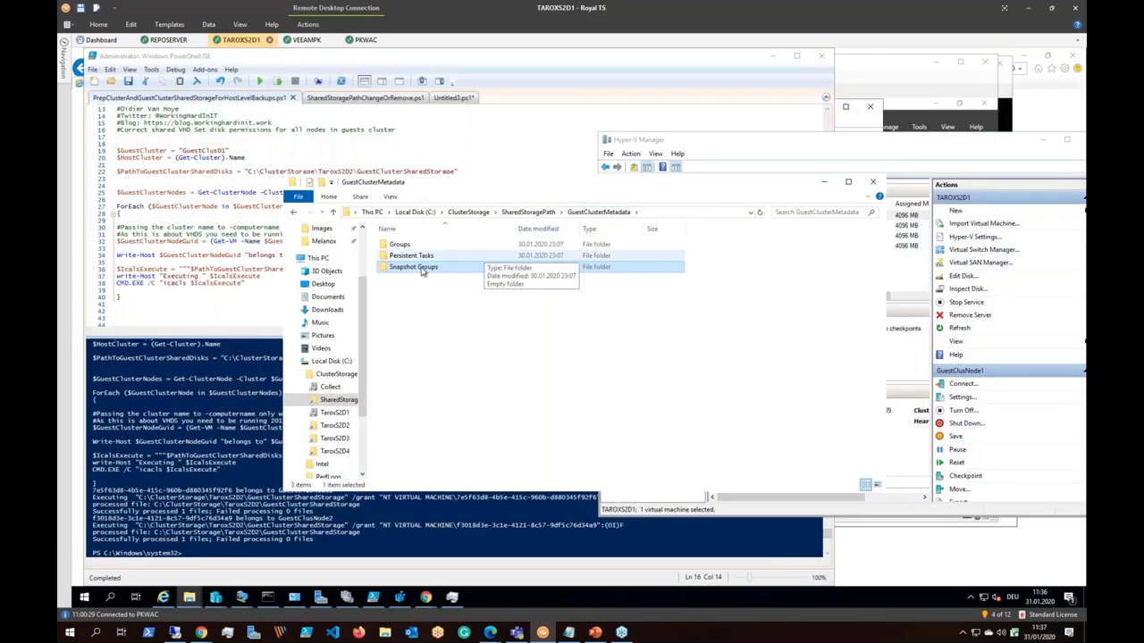
double_click(400, 245)
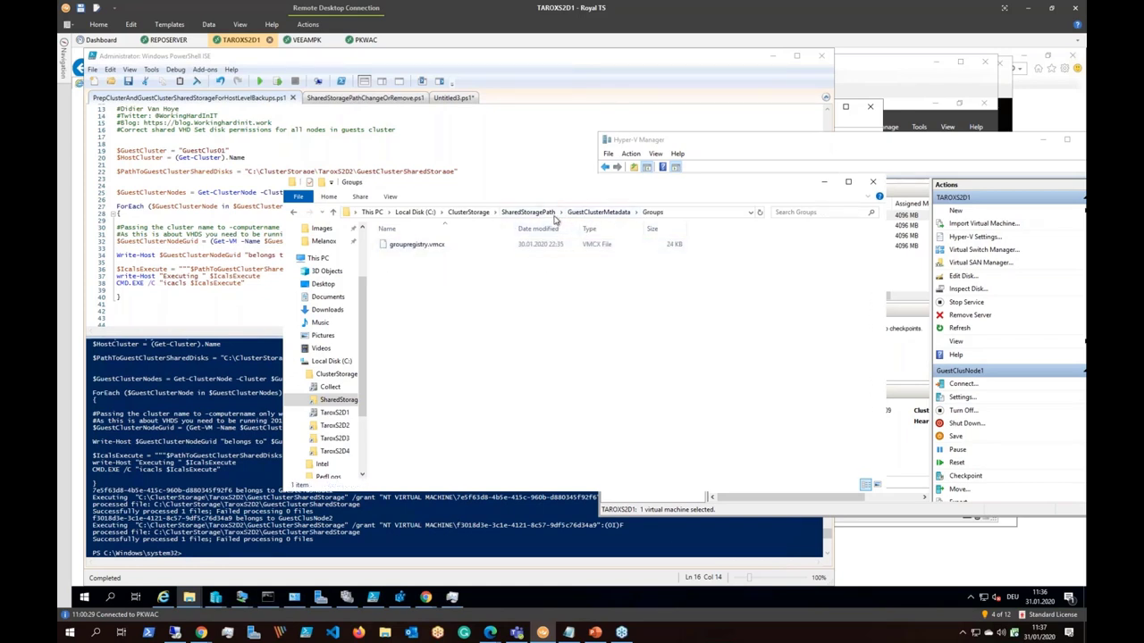
click(586, 213)
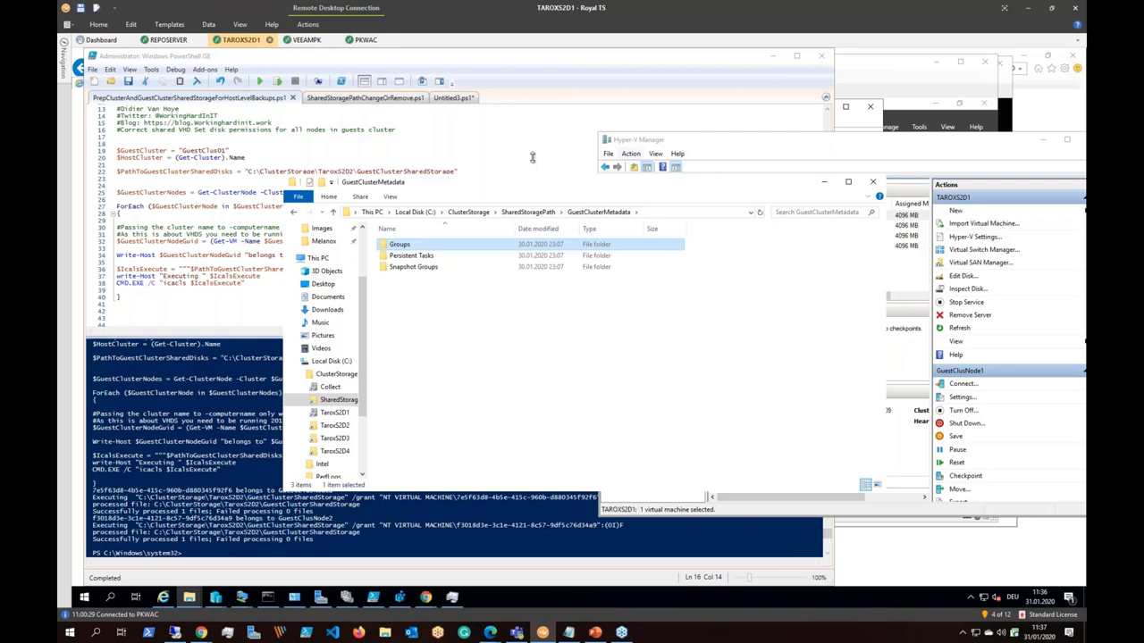
Step: Compare the GuestClus01 job's processing logs for GuestClusNode1 and GuestClusNode2 on VEEAMPK
click(306, 40)
click(337, 398)
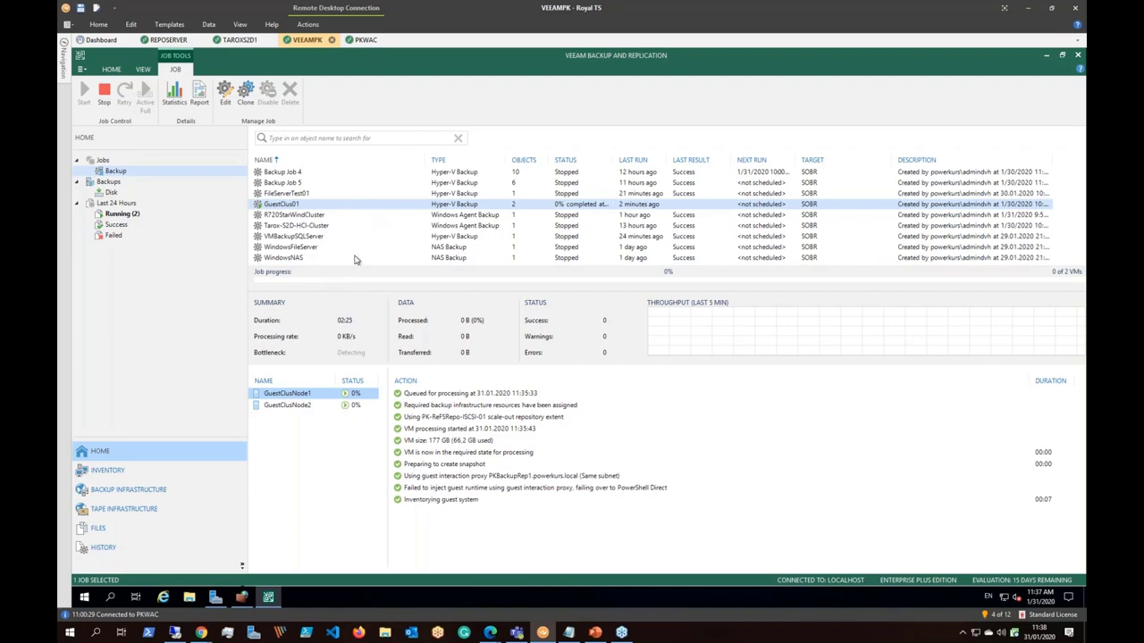
click(304, 405)
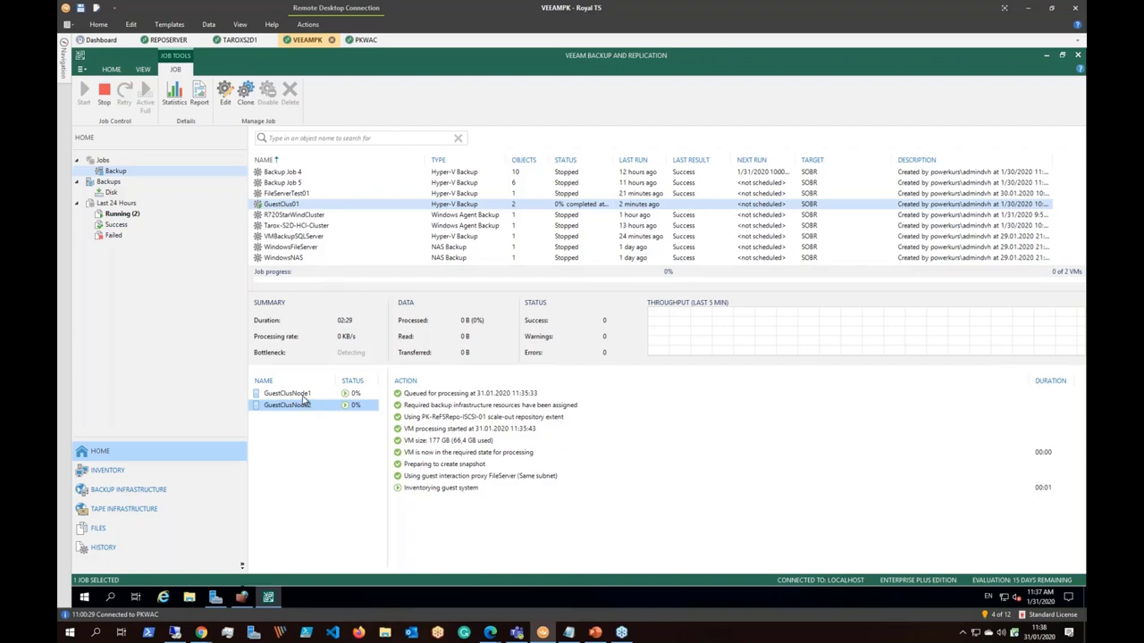
click(304, 394)
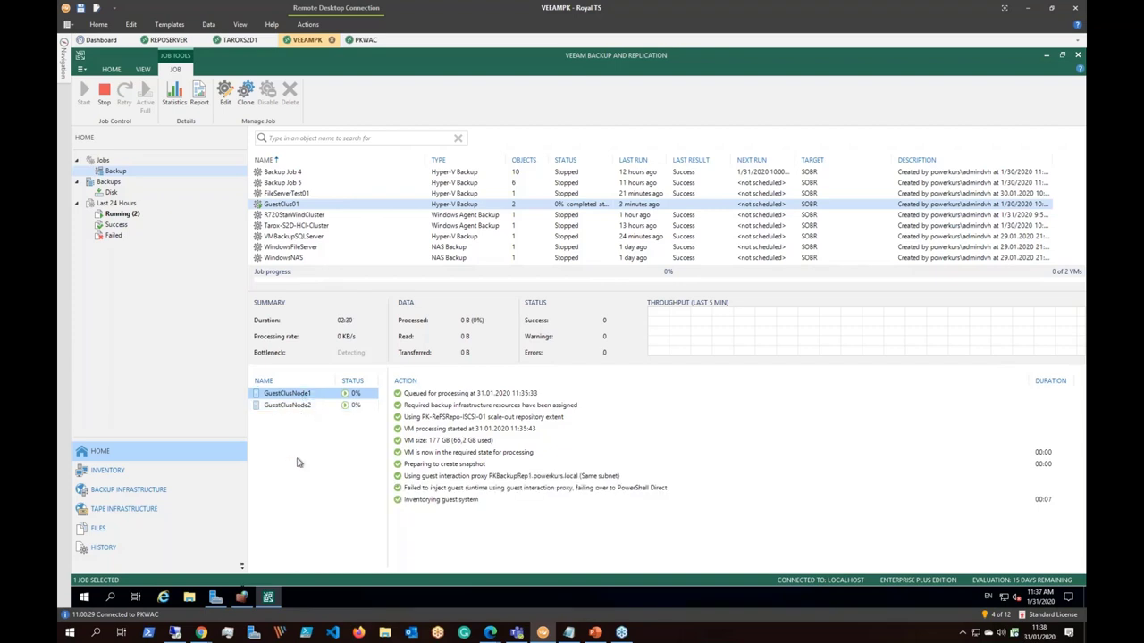
Step: Check Hyper-V Manager on TAROXS2D1 for checkpoints of GuestClusNode1 and of GuestClusNode2 on host TAROXS2D2
click(238, 39)
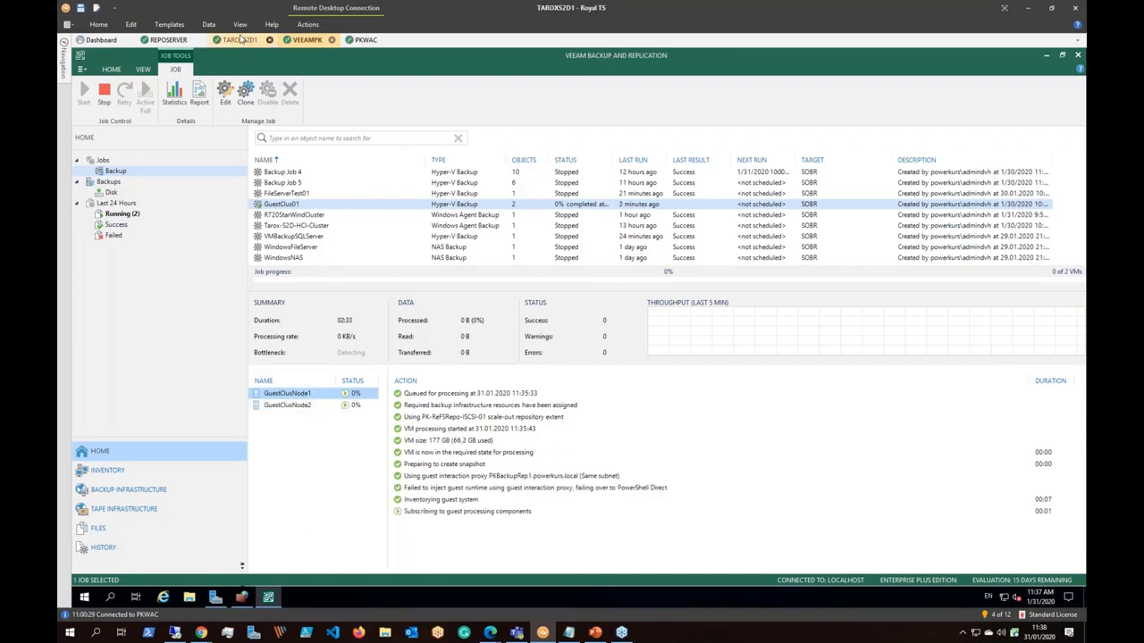
click(908, 219)
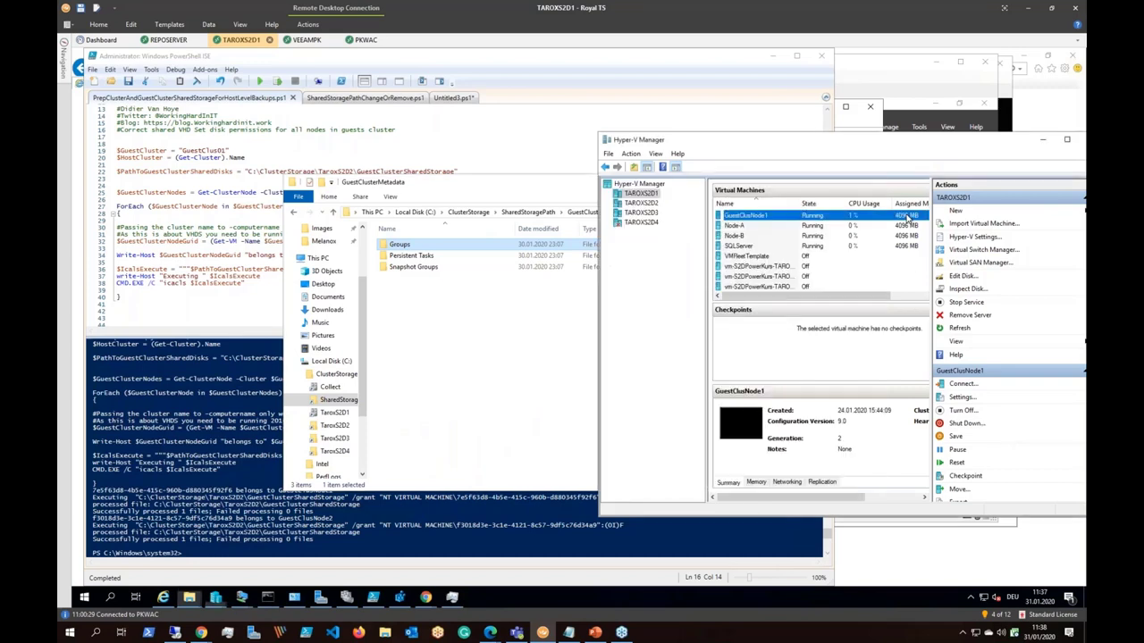
click(655, 204)
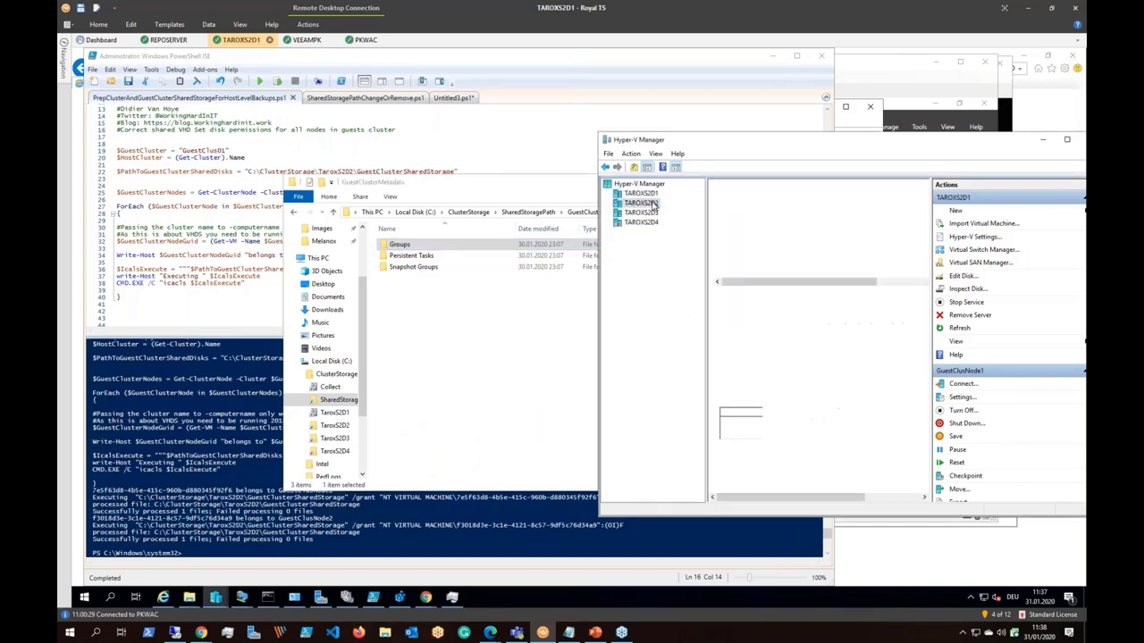
click(756, 228)
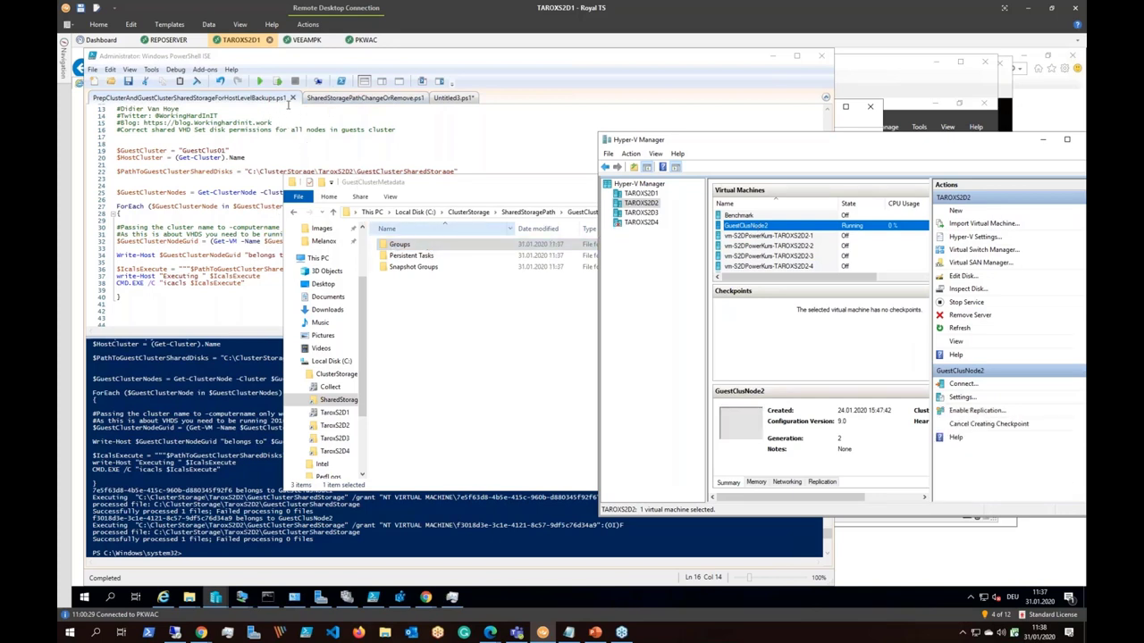
Step: Switch to VEEAMPK and start an Instant VM Recovery to Hyper-V from backup
click(309, 41)
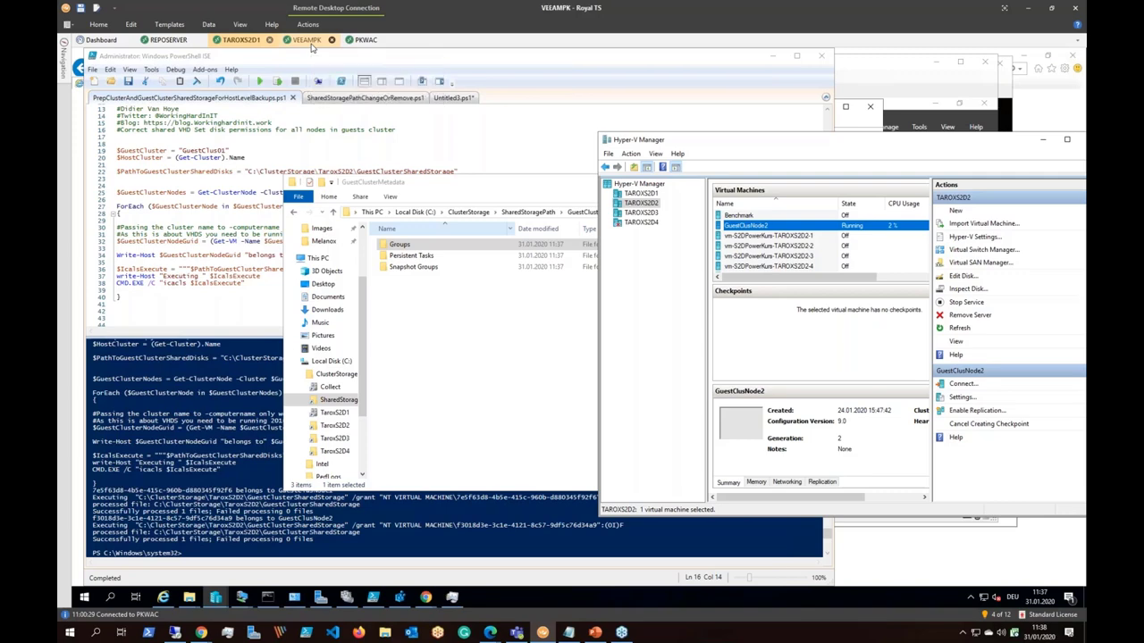
right_click(289, 194)
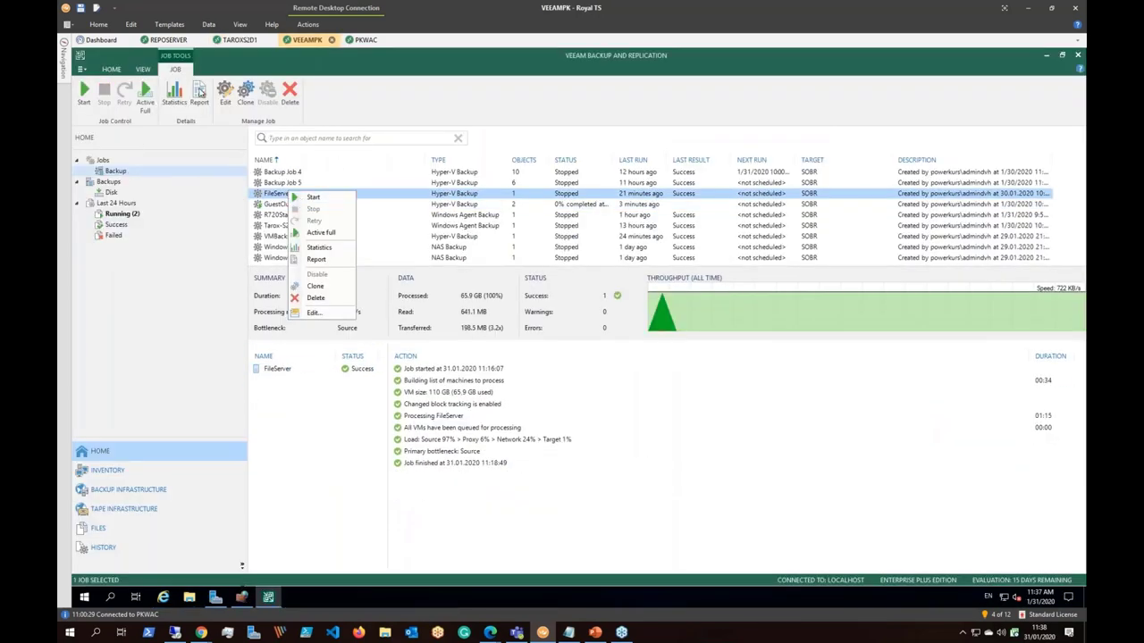
click(116, 72)
click(117, 73)
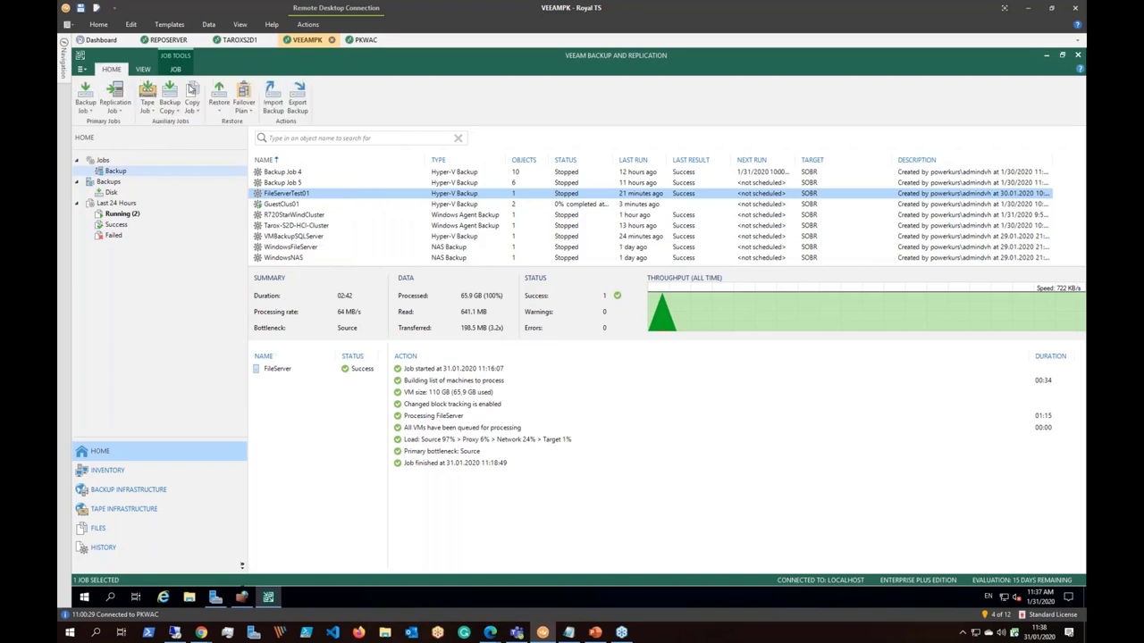
click(219, 113)
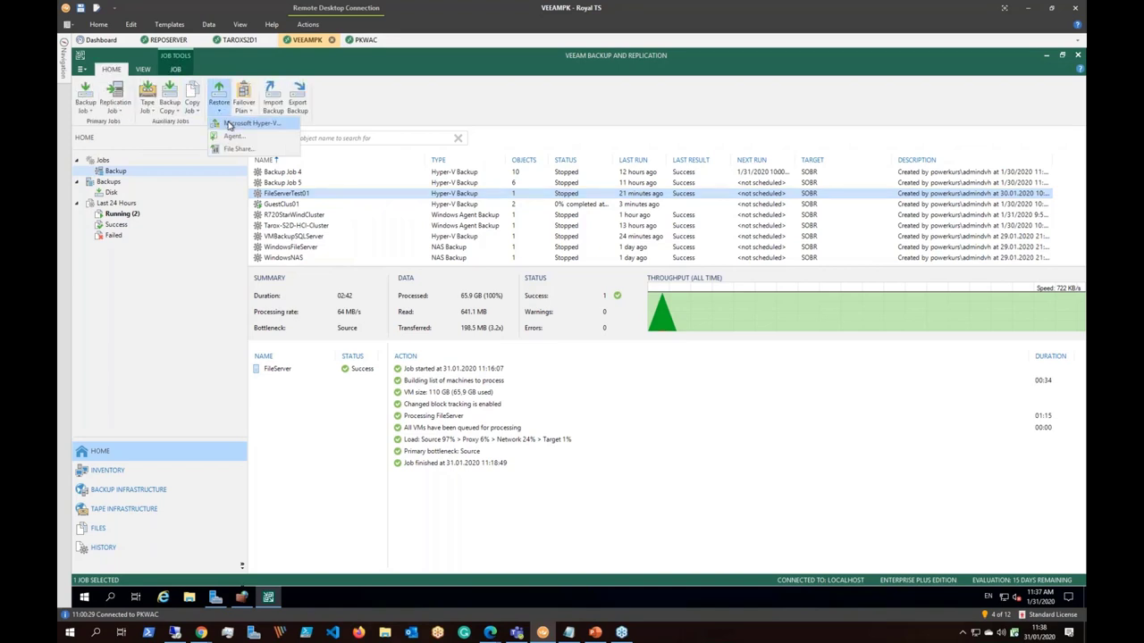
click(235, 126)
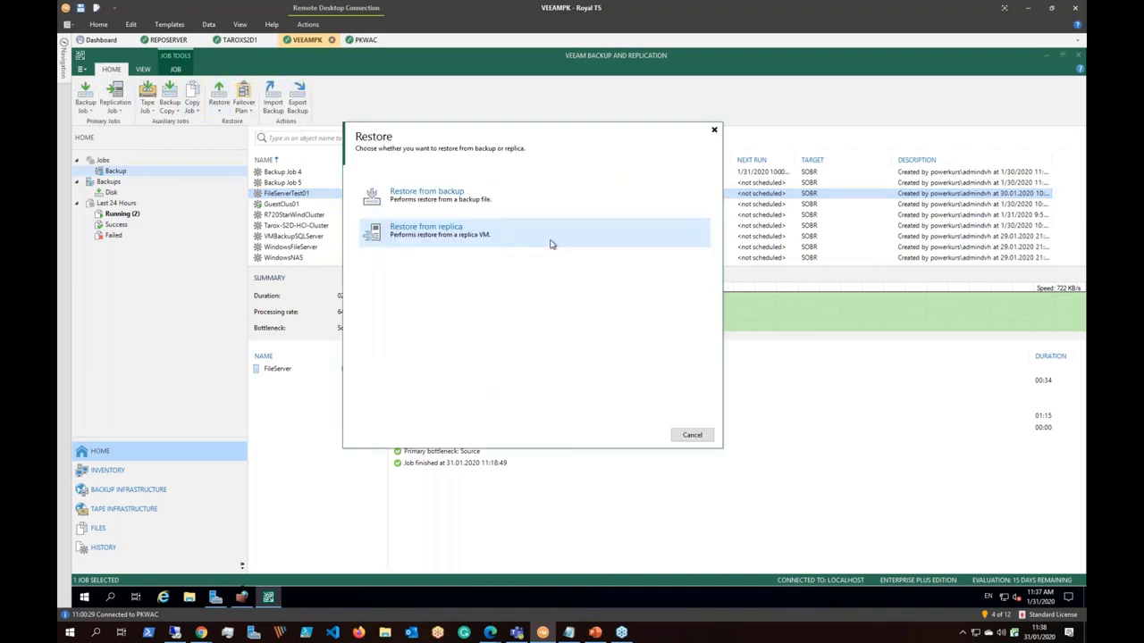
click(454, 206)
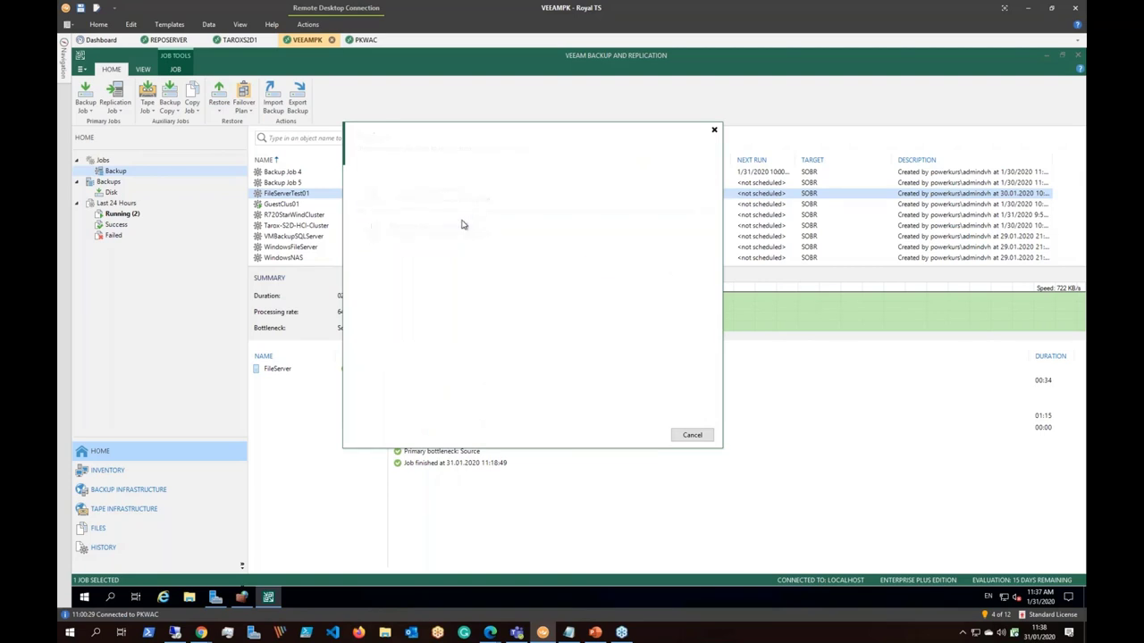
click(449, 203)
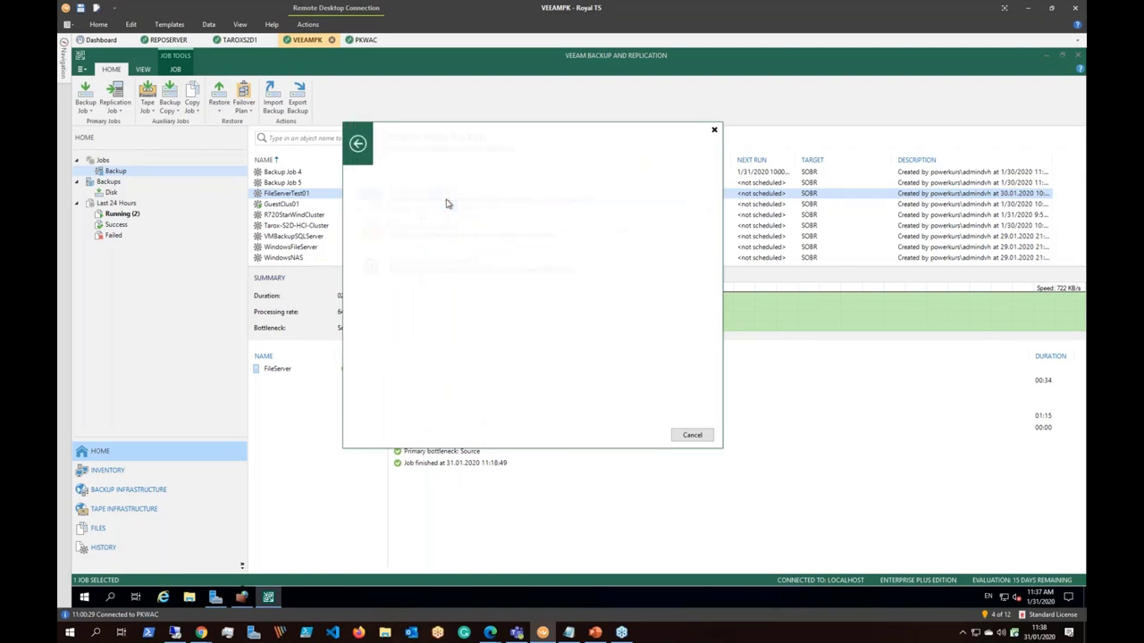
Step: Search the backups for "File" and add the FileServer VM to the machines to restore
click(582, 260)
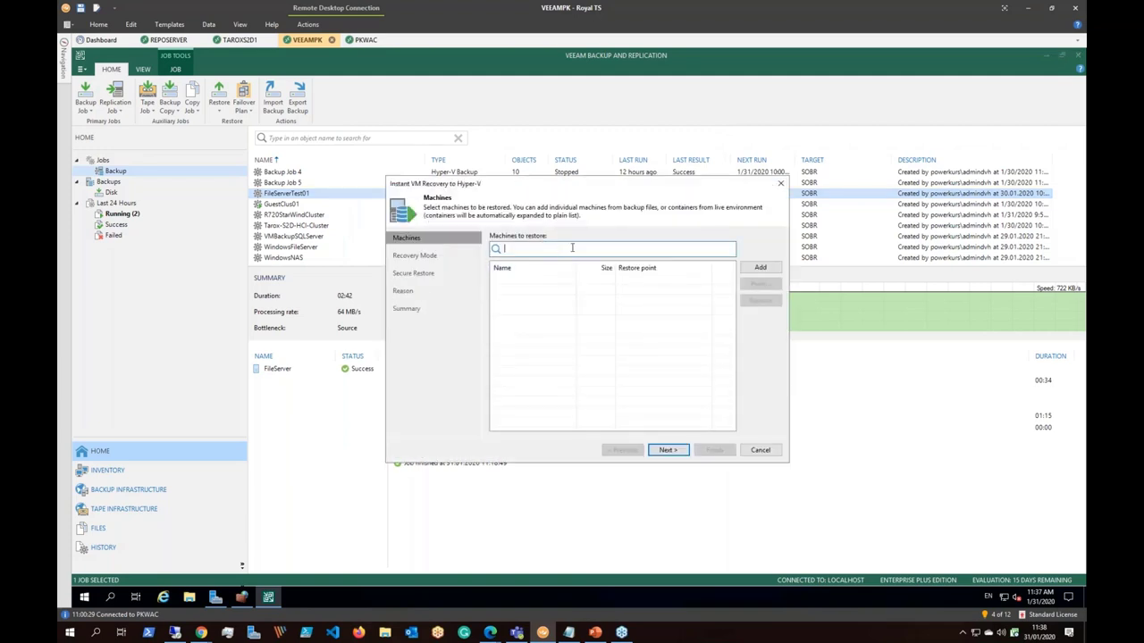
text(File)
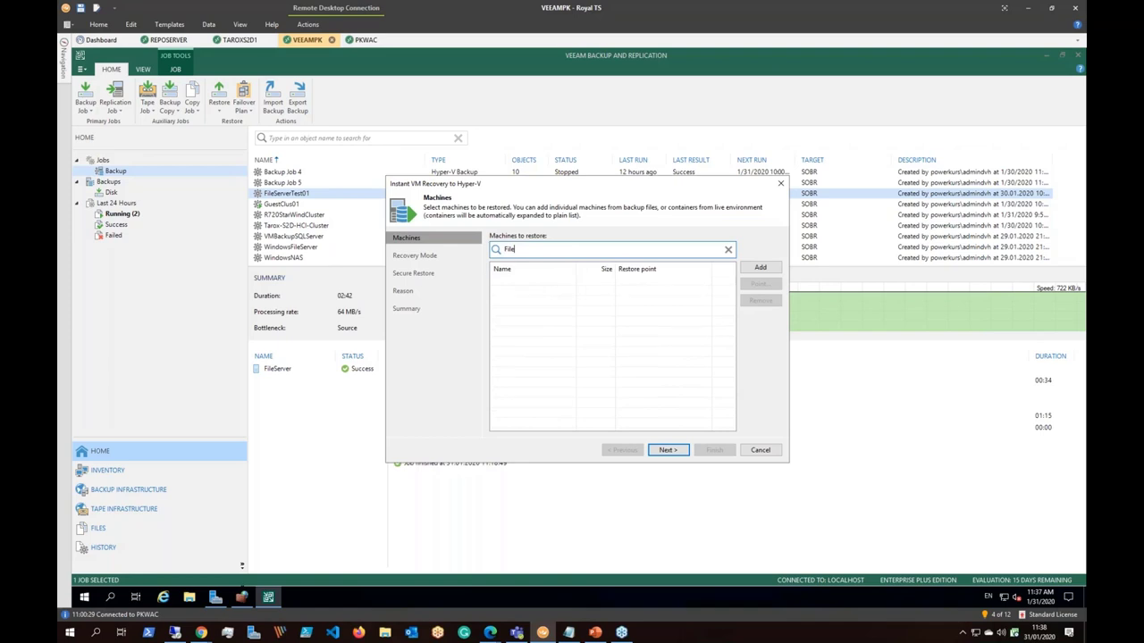
text(ile)
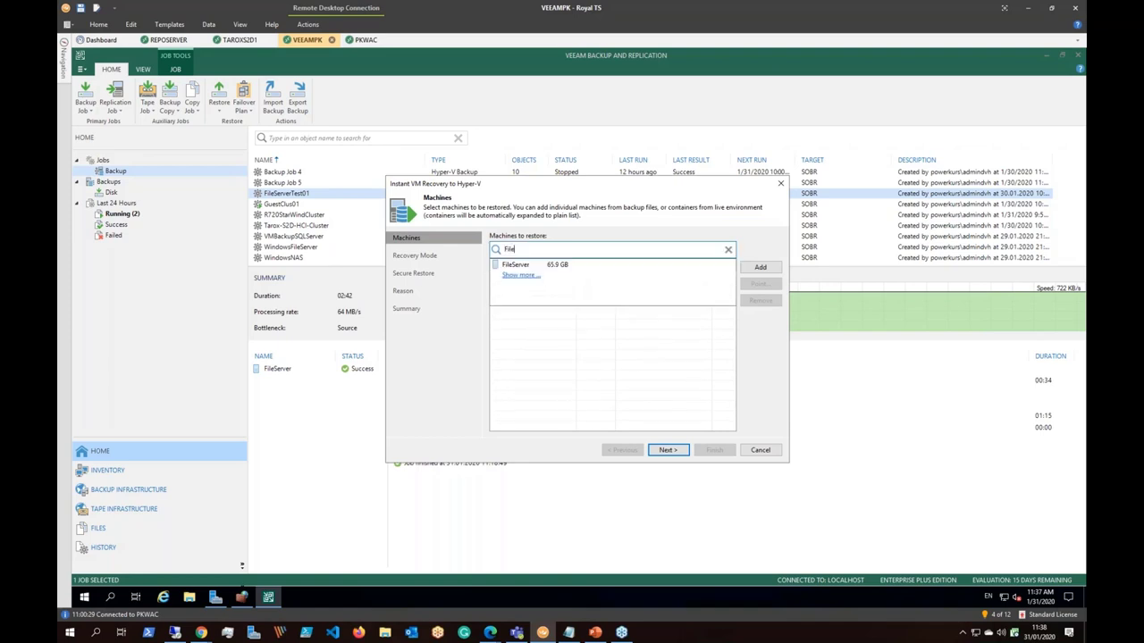
click(515, 265)
click(512, 267)
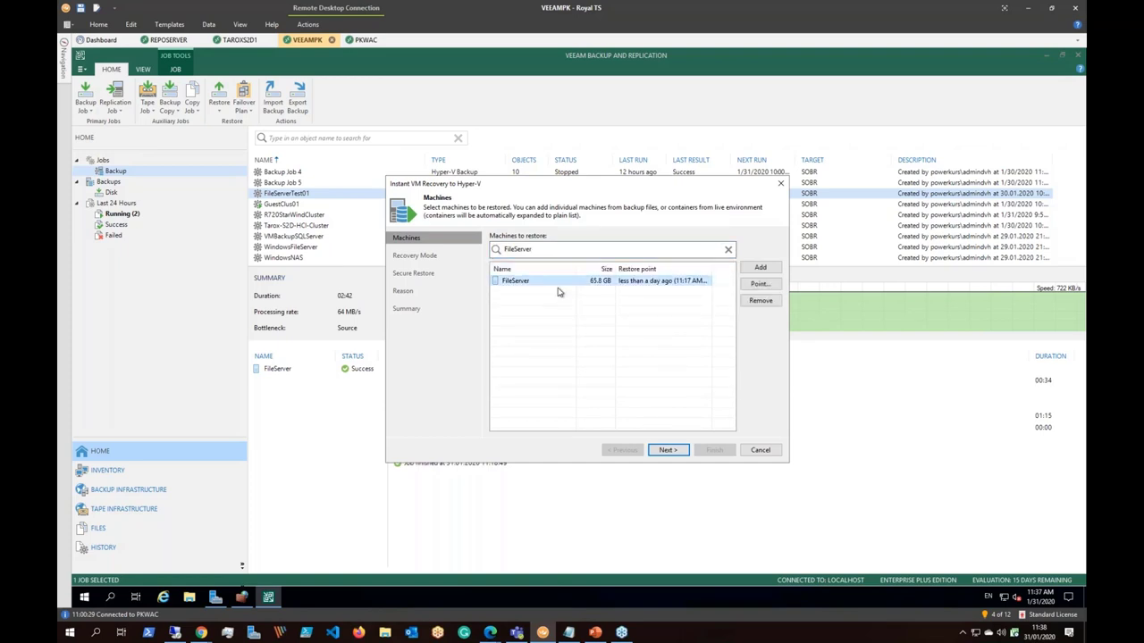
Step: Choose the 11:17 AM Friday 1/31/2020 increment from job FileServerTest01 as FileServer's restore point
click(761, 285)
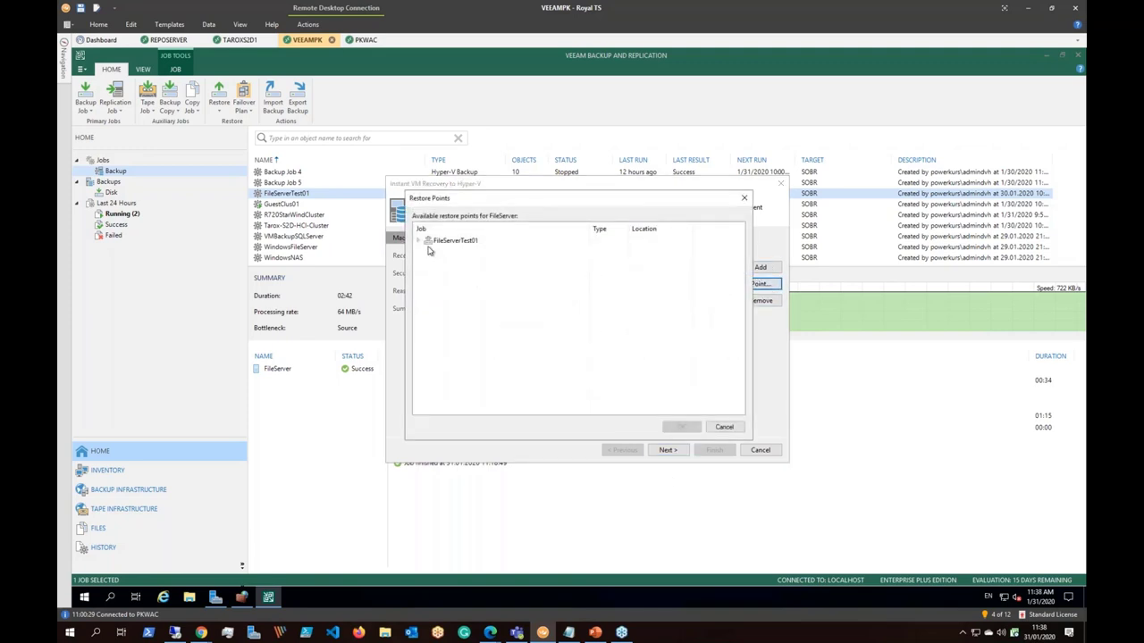
click(418, 241)
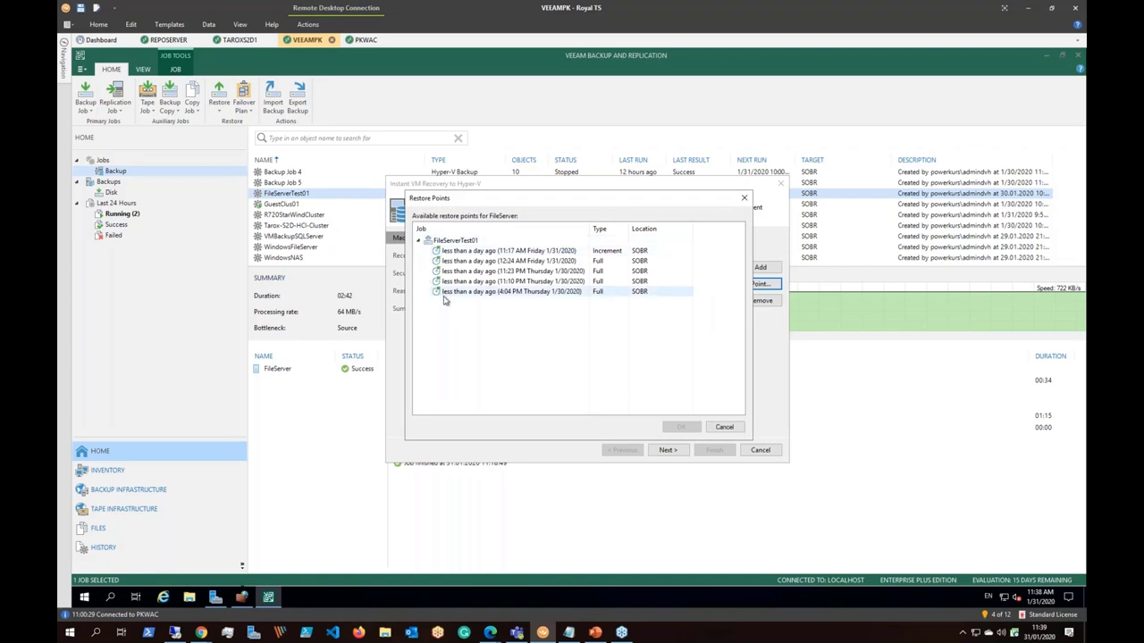
click(500, 252)
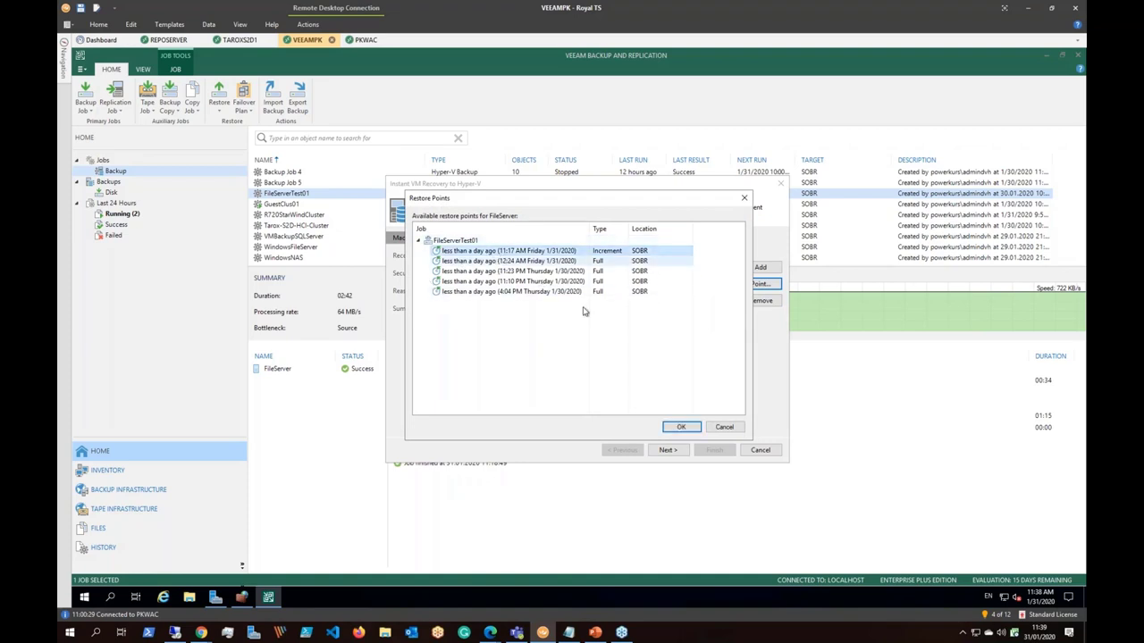
click(678, 427)
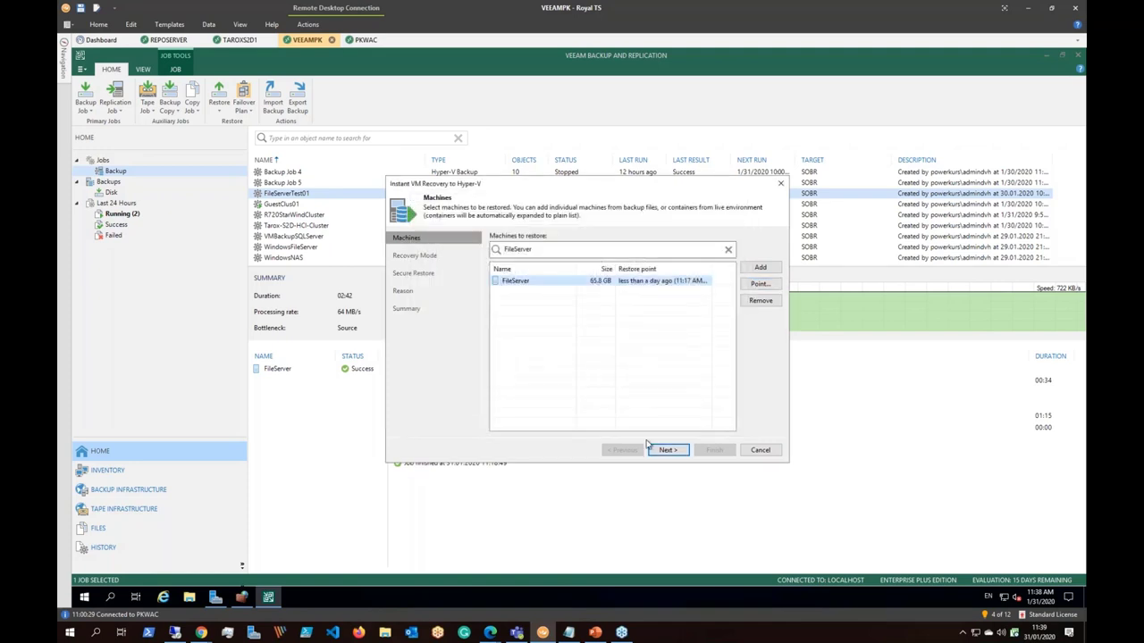
Step: Try to recover FileServer to its original location, without a malware scan or a restore reason
click(668, 449)
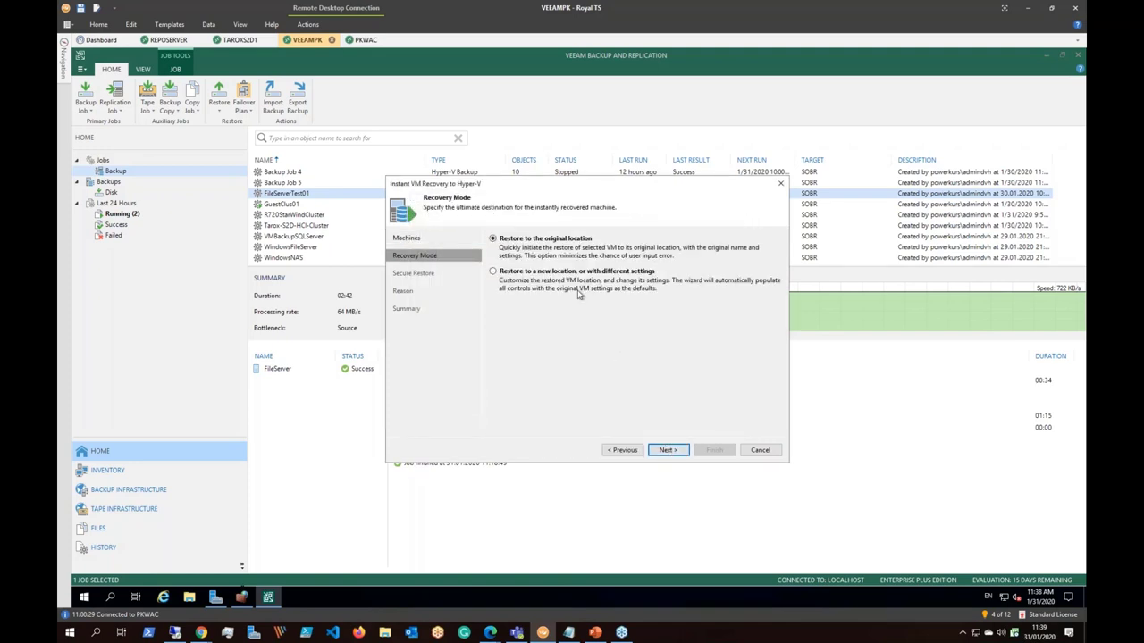
click(669, 451)
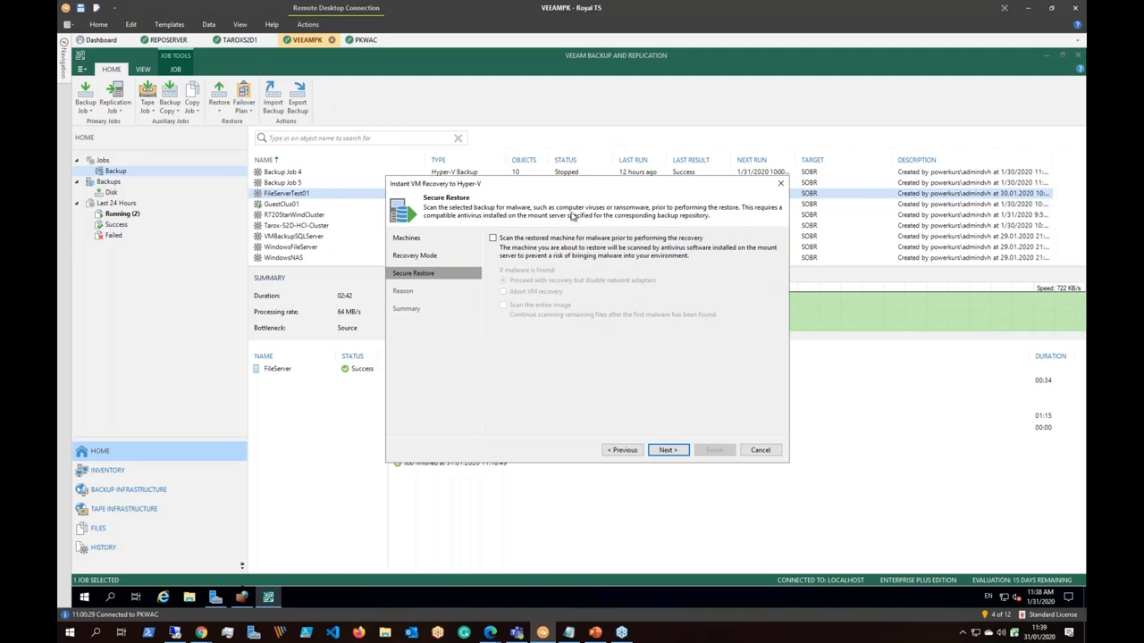
click(685, 454)
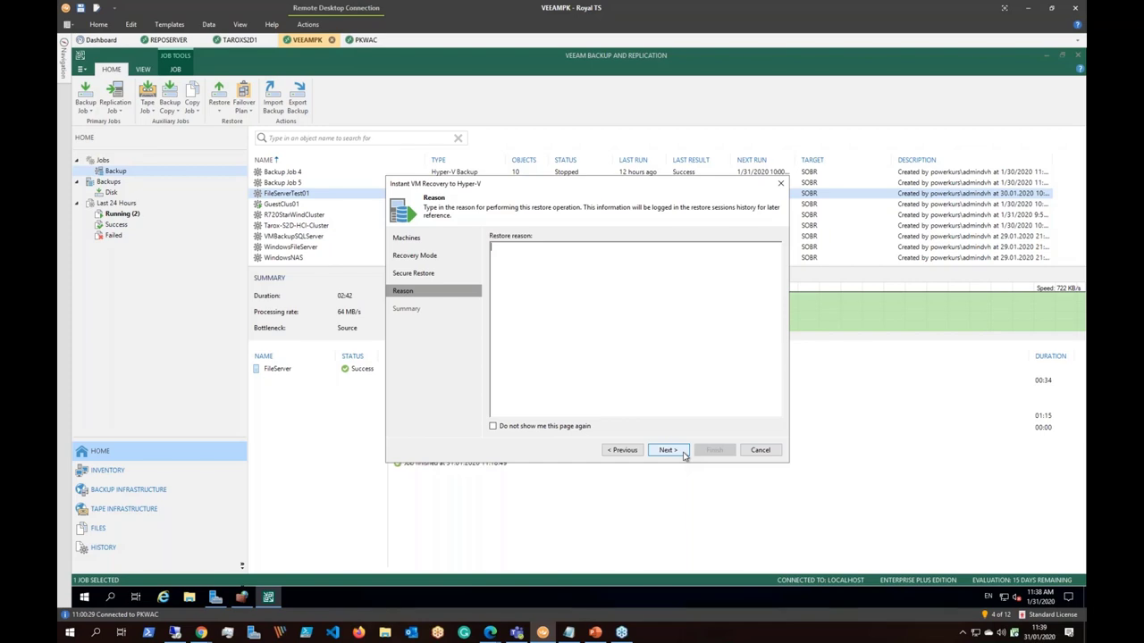
click(684, 454)
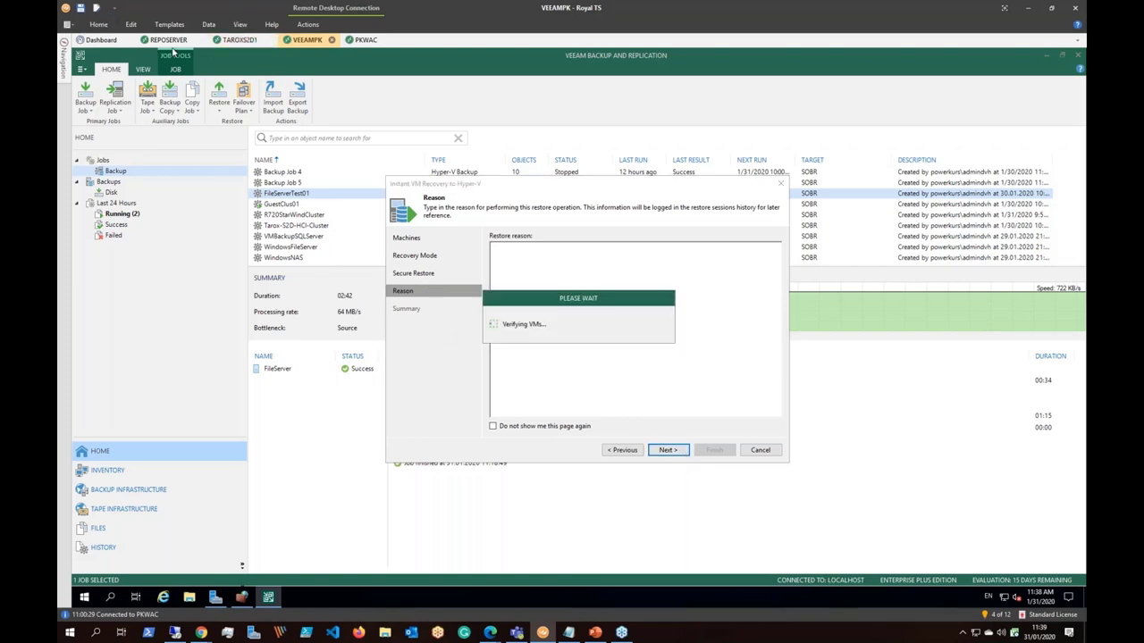
click(236, 40)
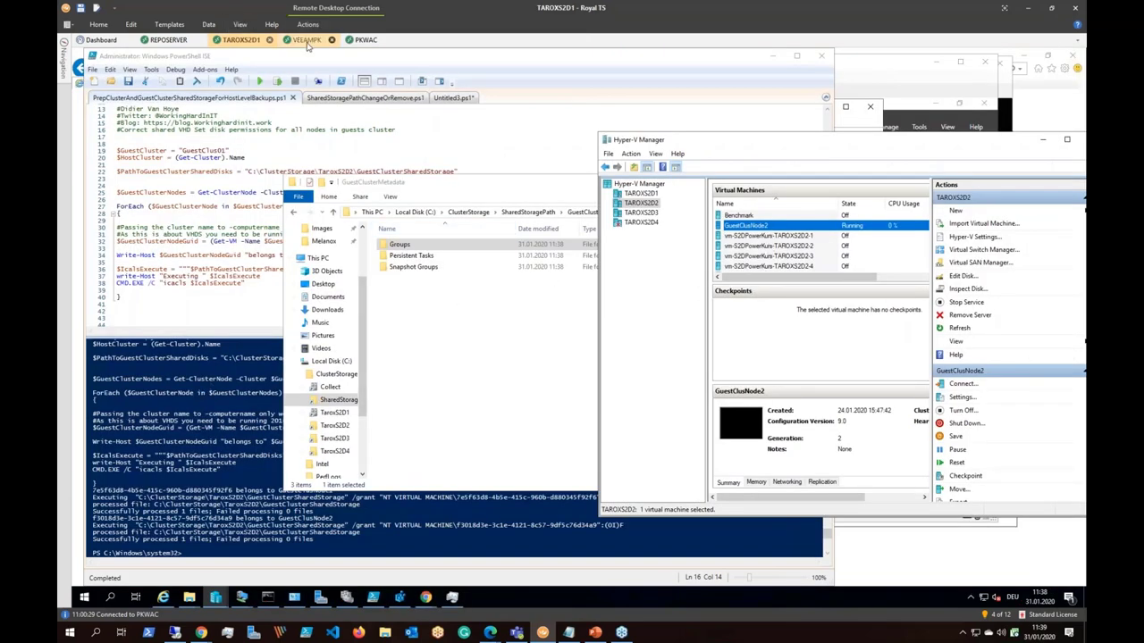
click(306, 39)
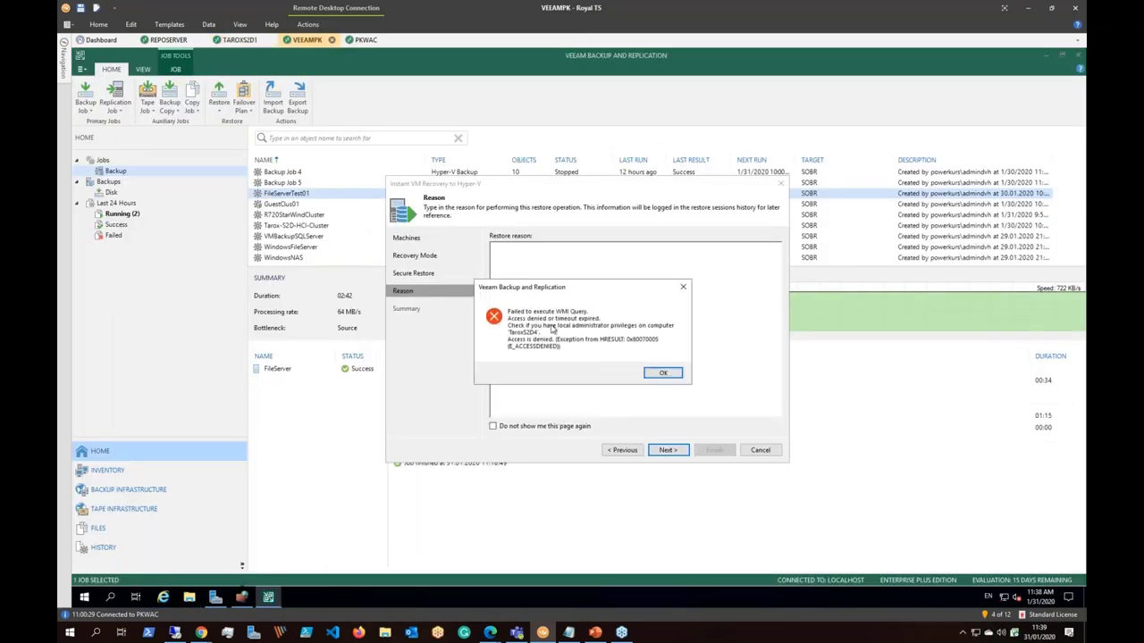
click(662, 374)
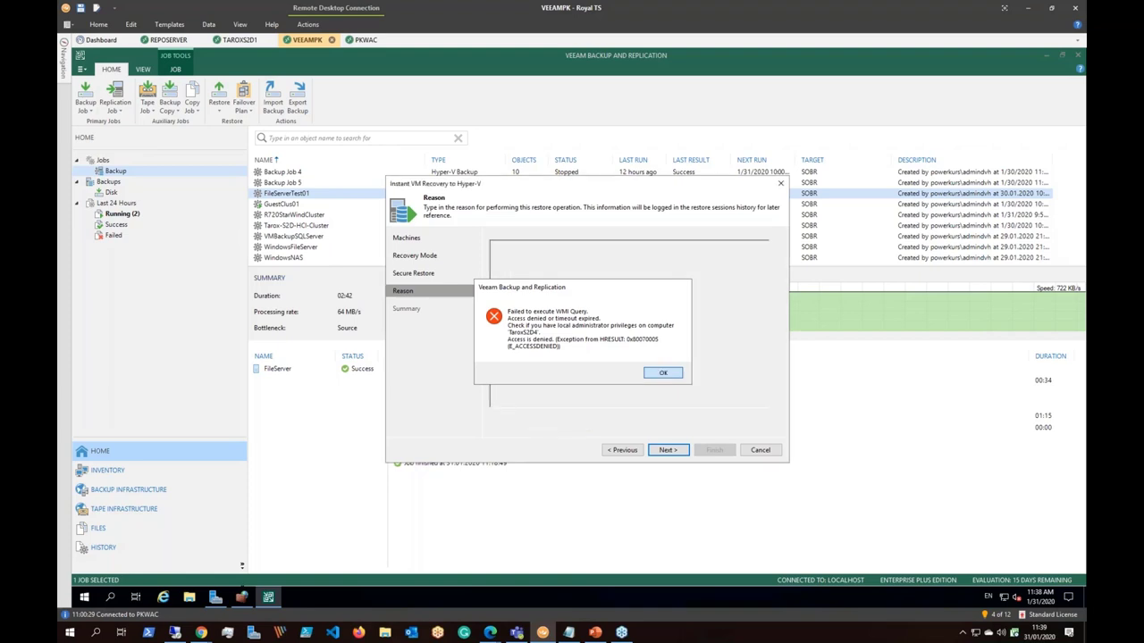
click(663, 374)
Step: Return to the recovery mode and choose to restore to a new location or with different settings
click(623, 449)
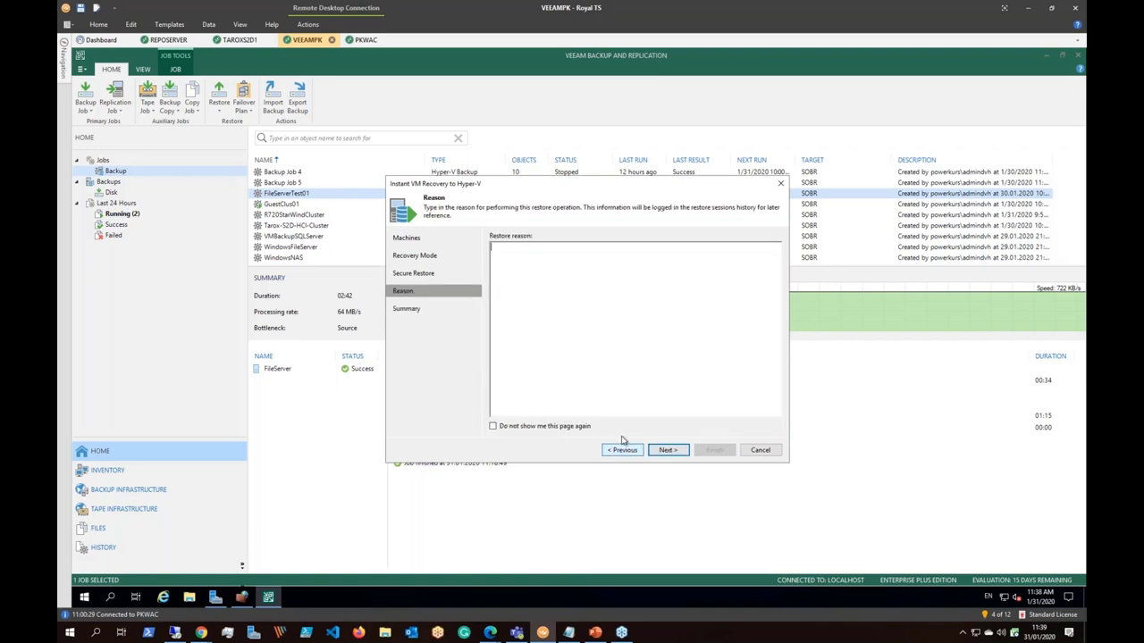
click(623, 450)
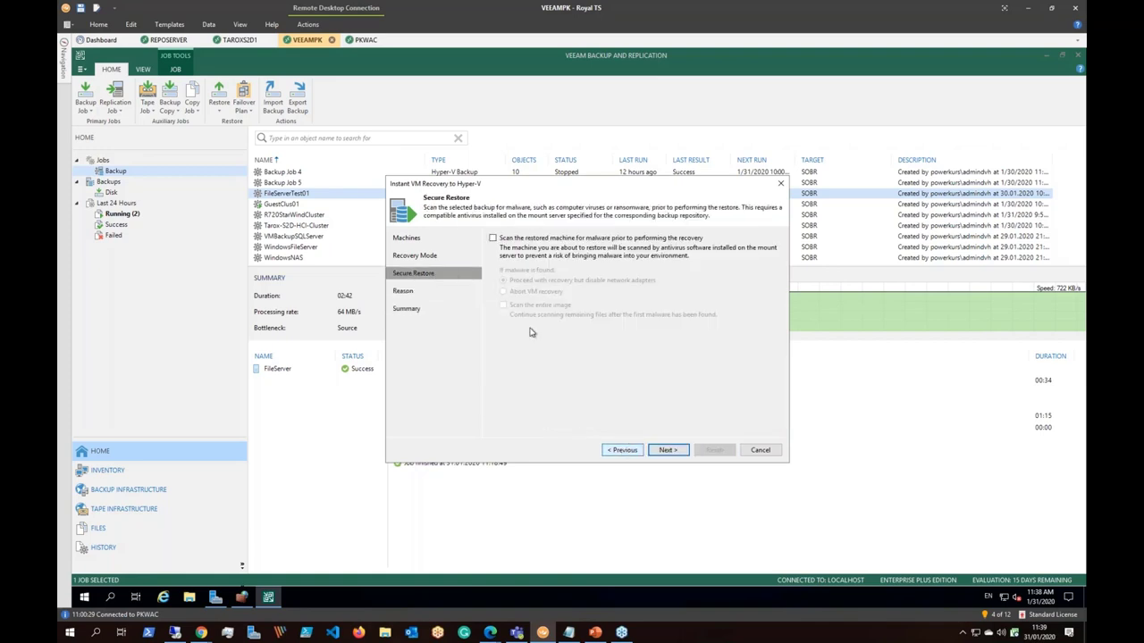
click(623, 450)
click(525, 271)
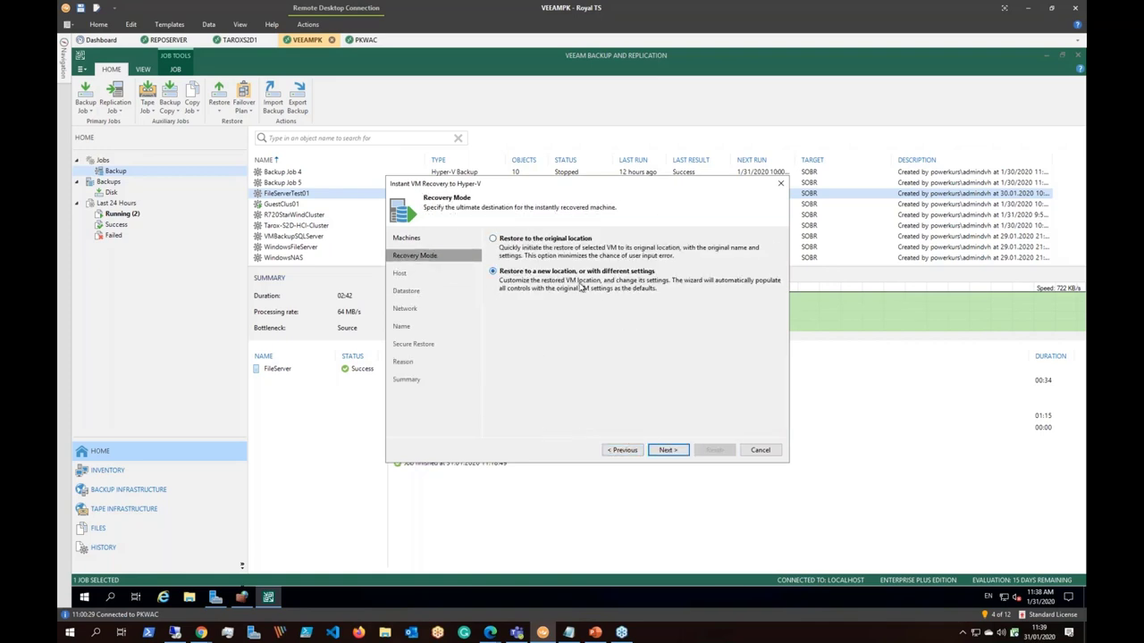
click(669, 444)
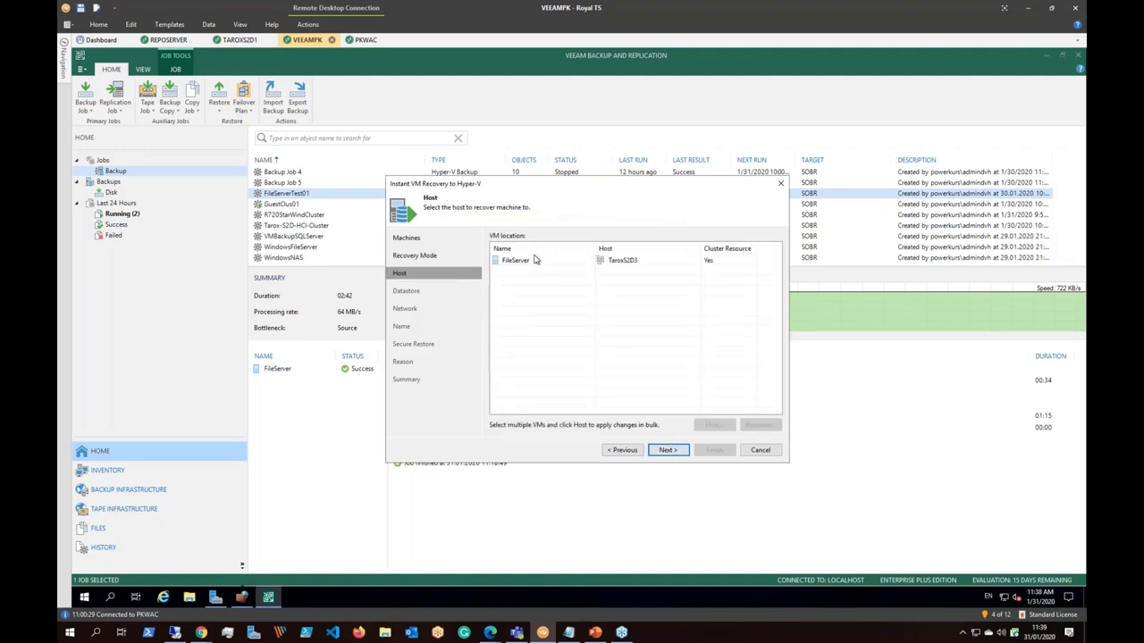
Step: Accept host TaroxS2D3, the existing file paths and the HVSwitch network mapping for FileServer
click(622, 264)
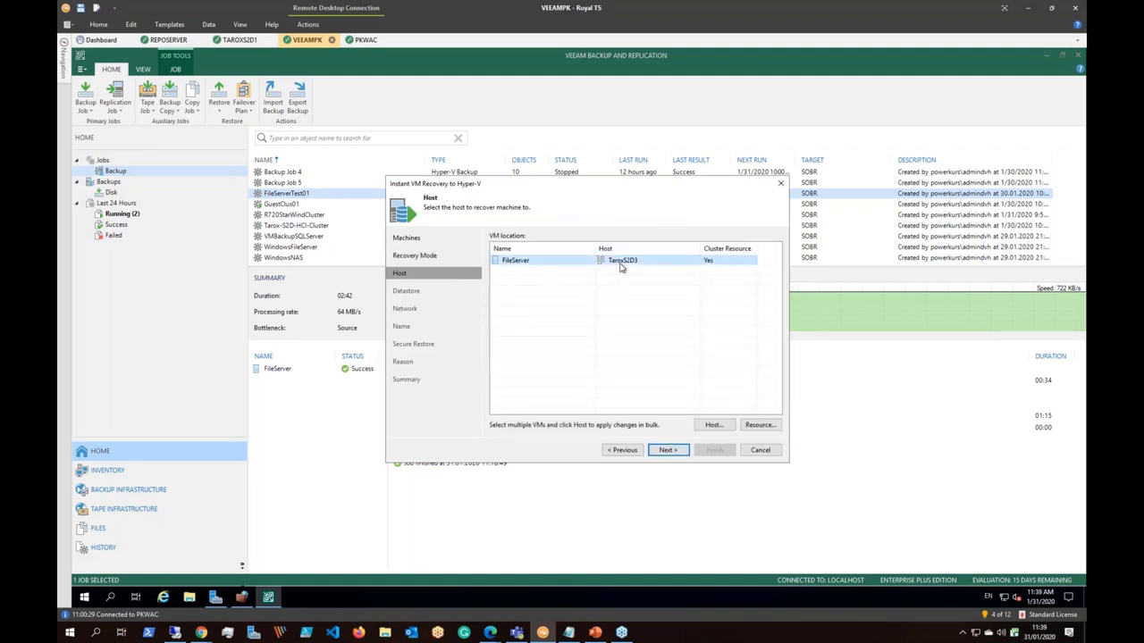
click(666, 449)
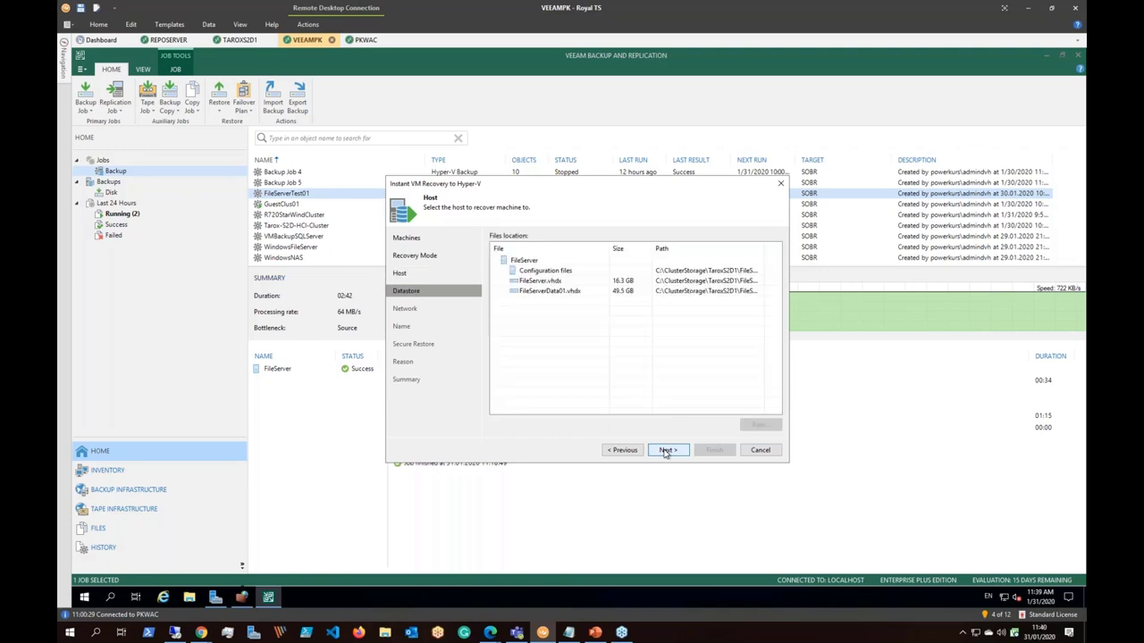
click(666, 451)
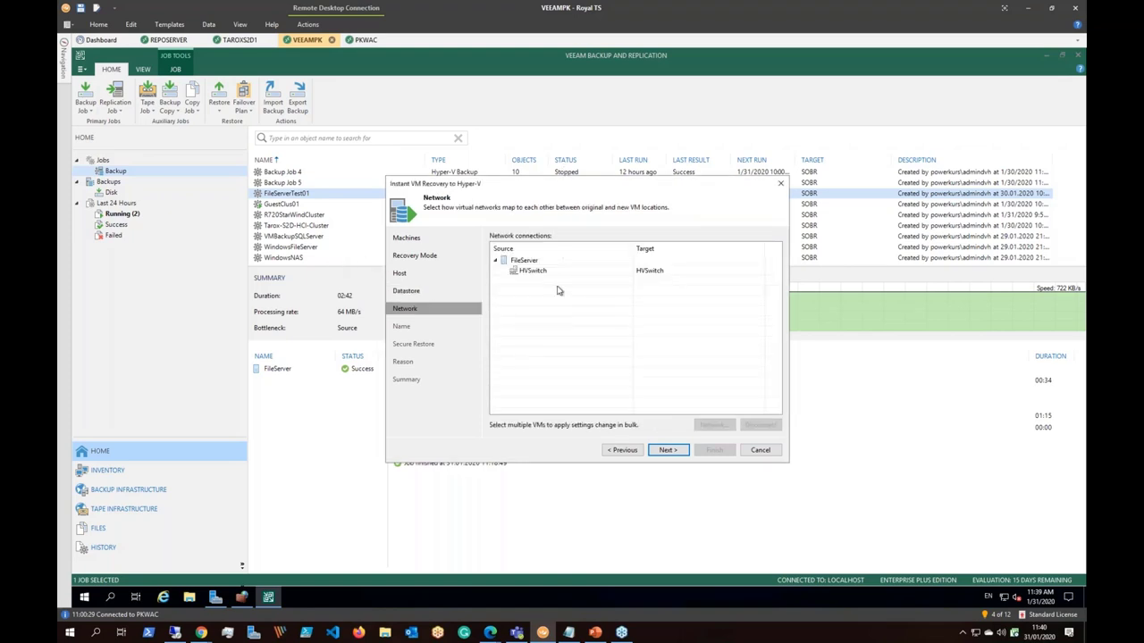
click(539, 275)
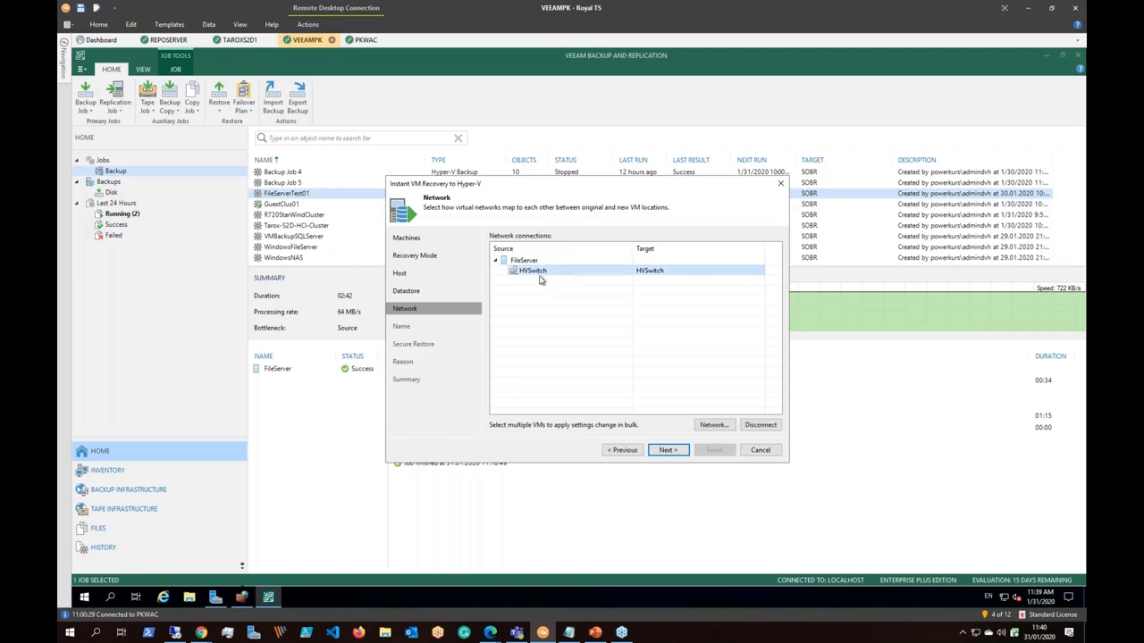
click(677, 454)
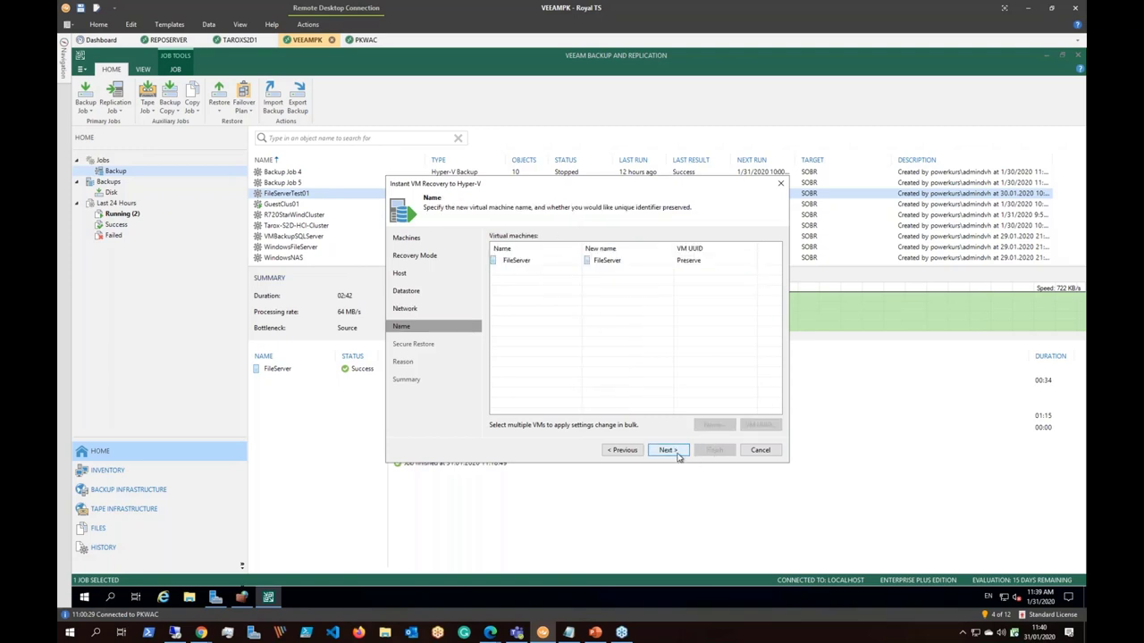
Step: Try to continue FileServer's recovery to the summary with its name and UUID preserved, no malware scan and no restore reason
click(669, 450)
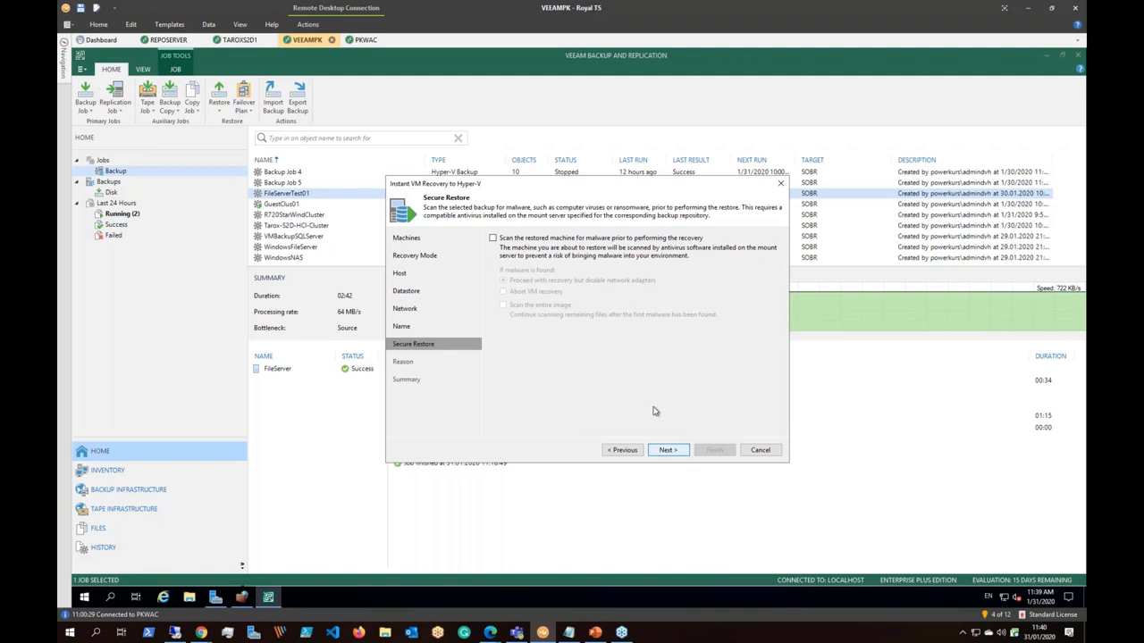
click(668, 450)
click(669, 450)
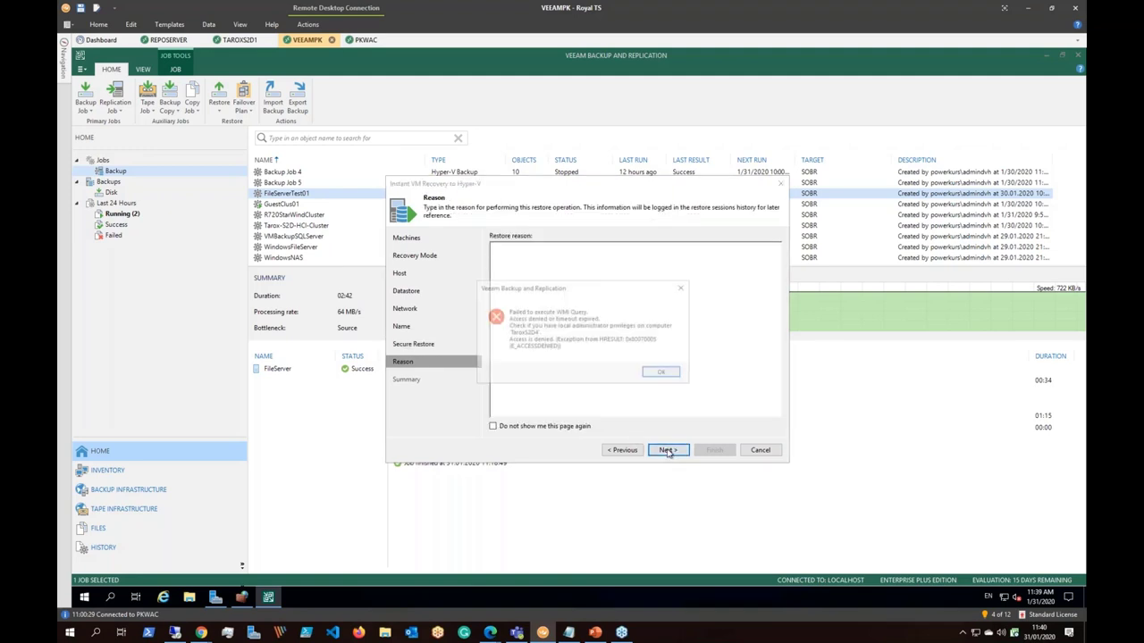
click(662, 374)
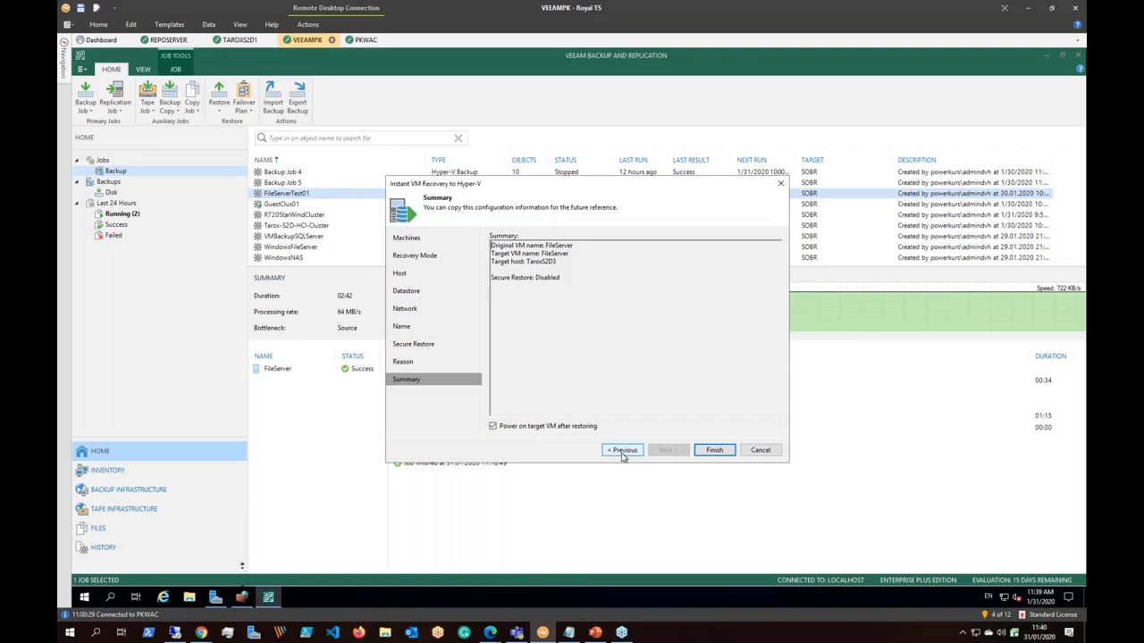
Step: Abandon the Instant VM Recovery of FileServer and exit without restoring
click(623, 452)
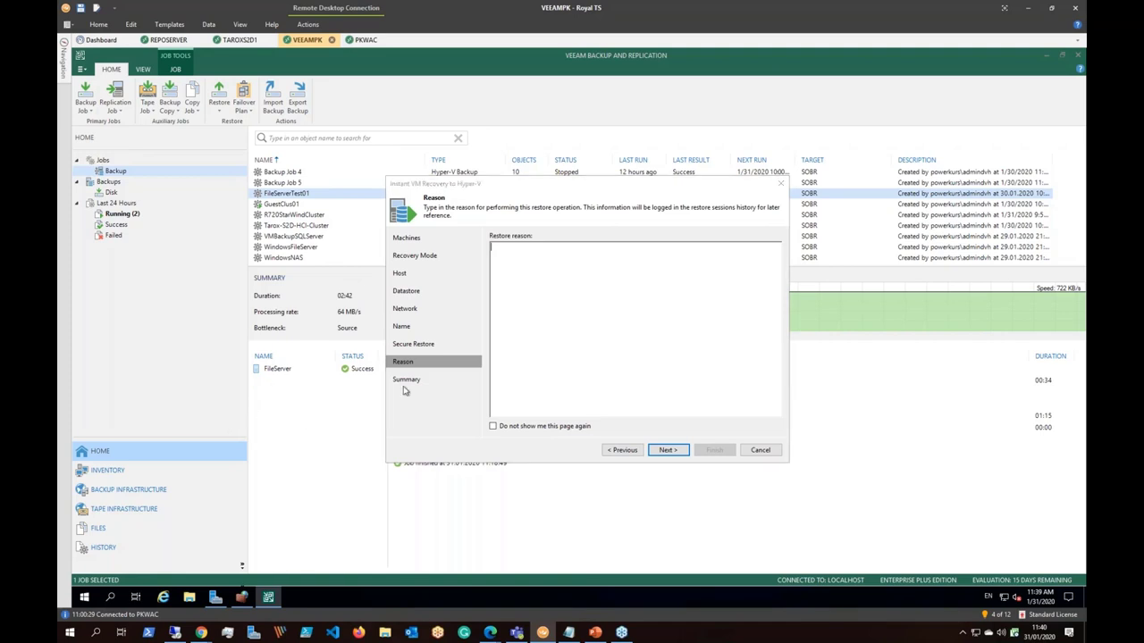
click(780, 183)
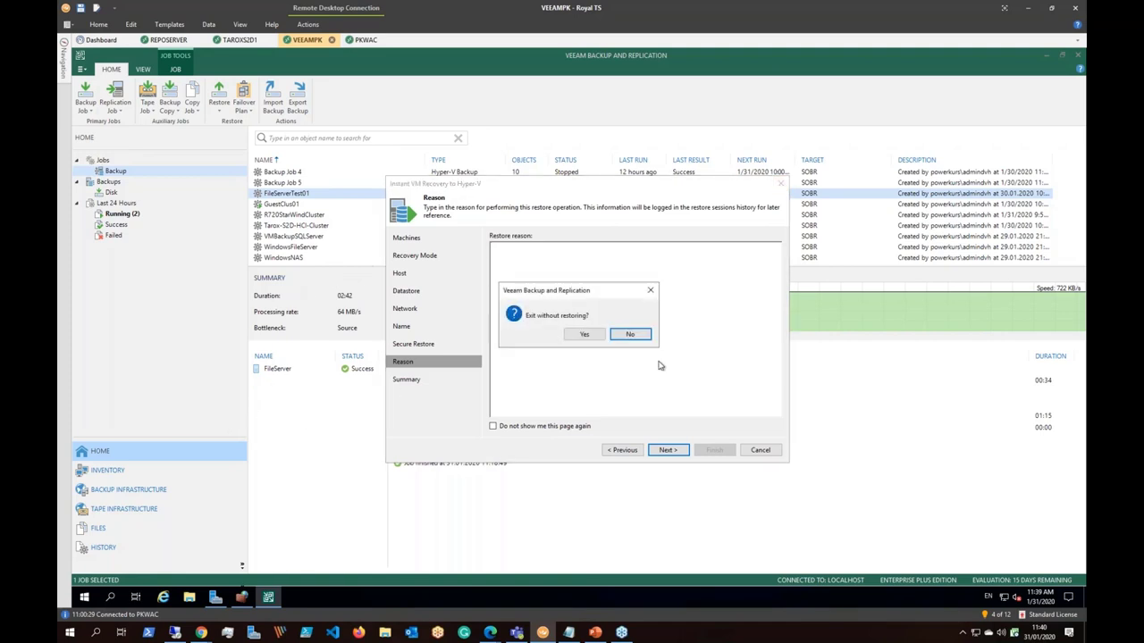
click(585, 334)
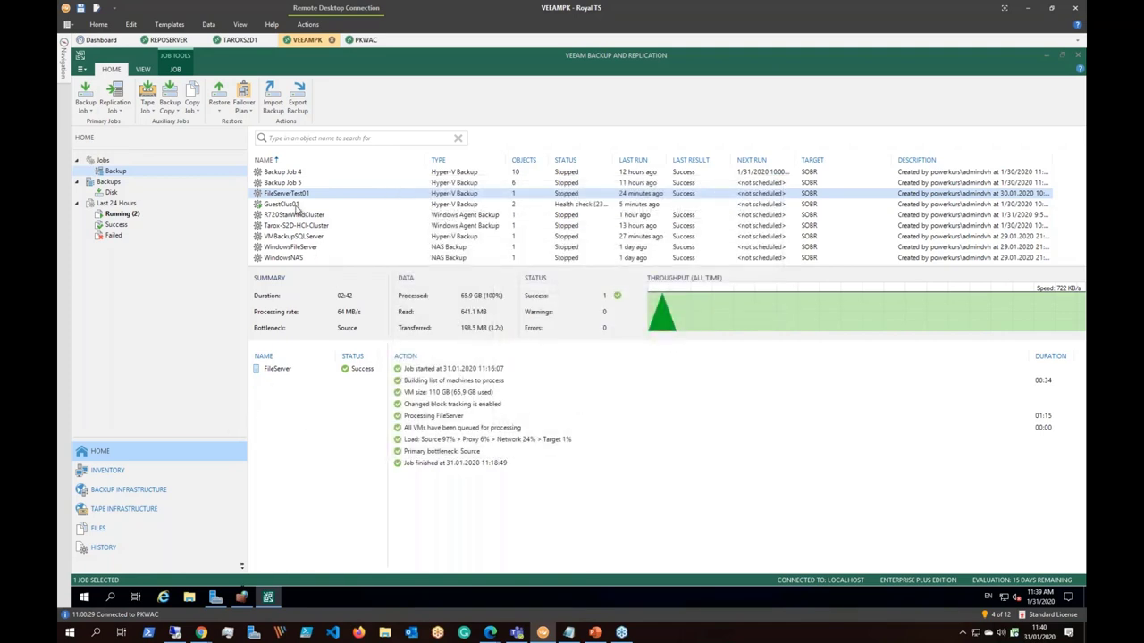
Step: Examine the checkpoint warnings and processing errors in the GuestClusNode2 log of backup job GuestClus01
click(300, 205)
click(337, 408)
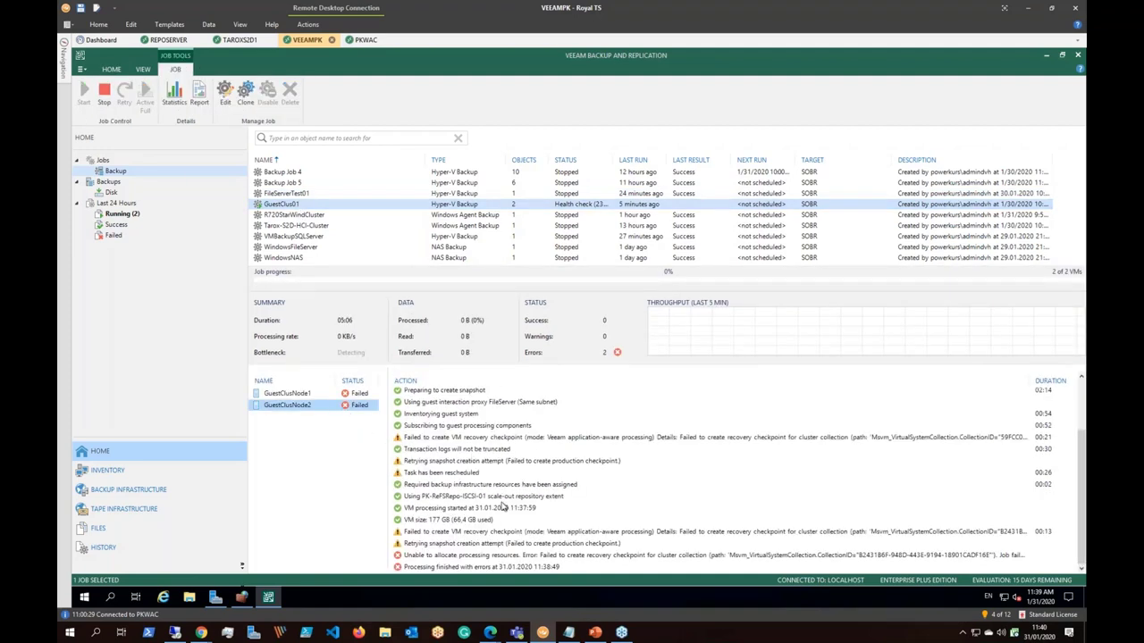
click(509, 533)
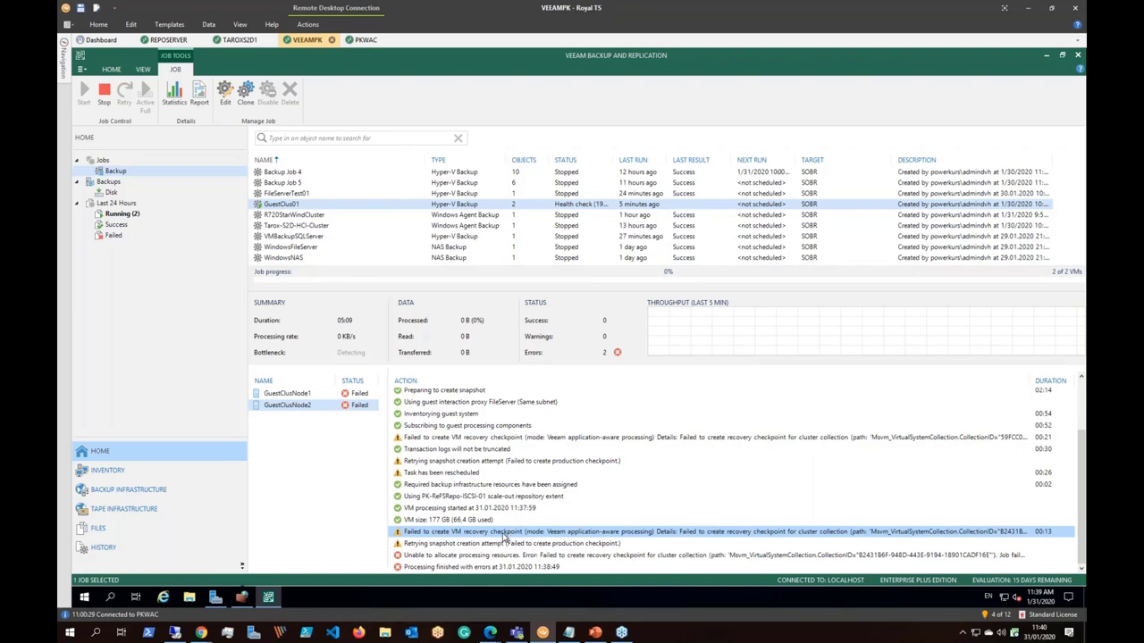
click(573, 449)
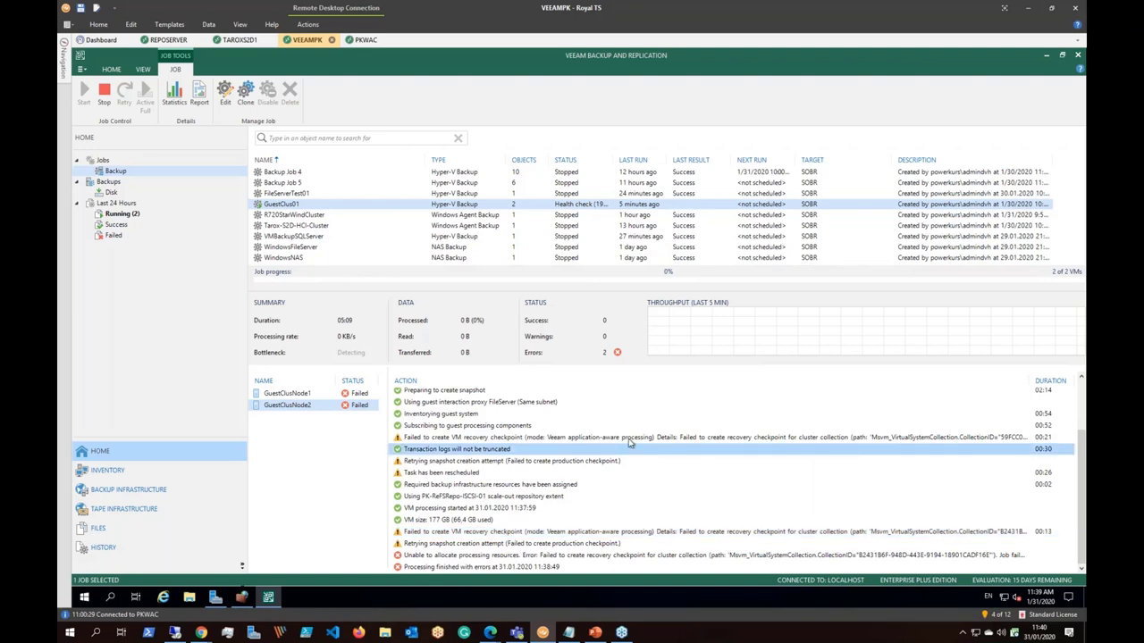
click(628, 439)
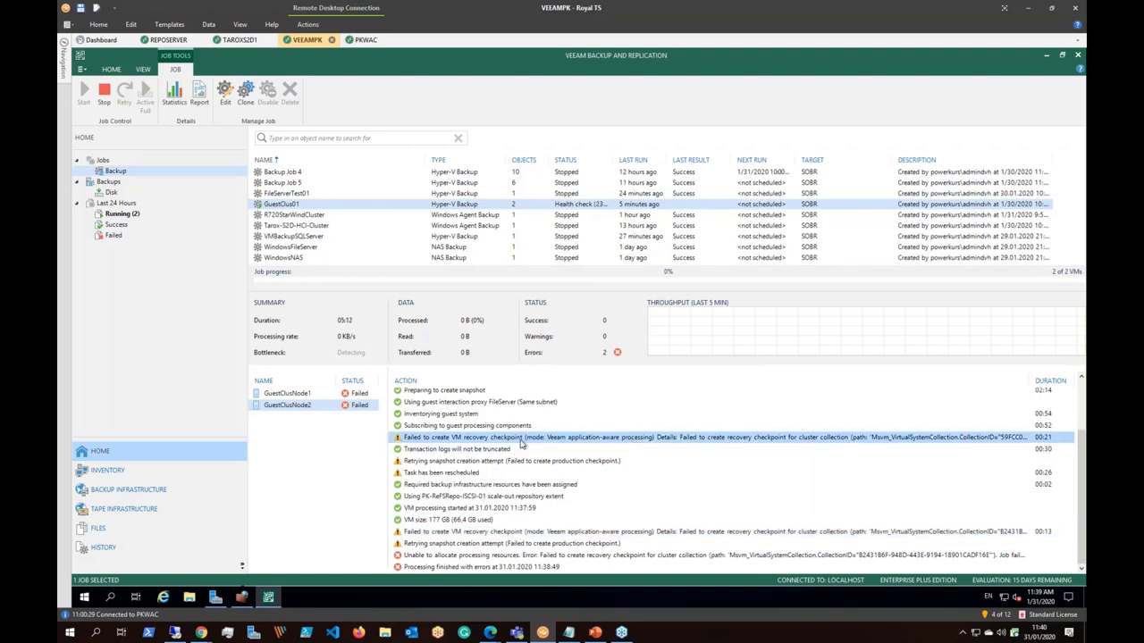
right_click(686, 443)
click(597, 484)
click(552, 534)
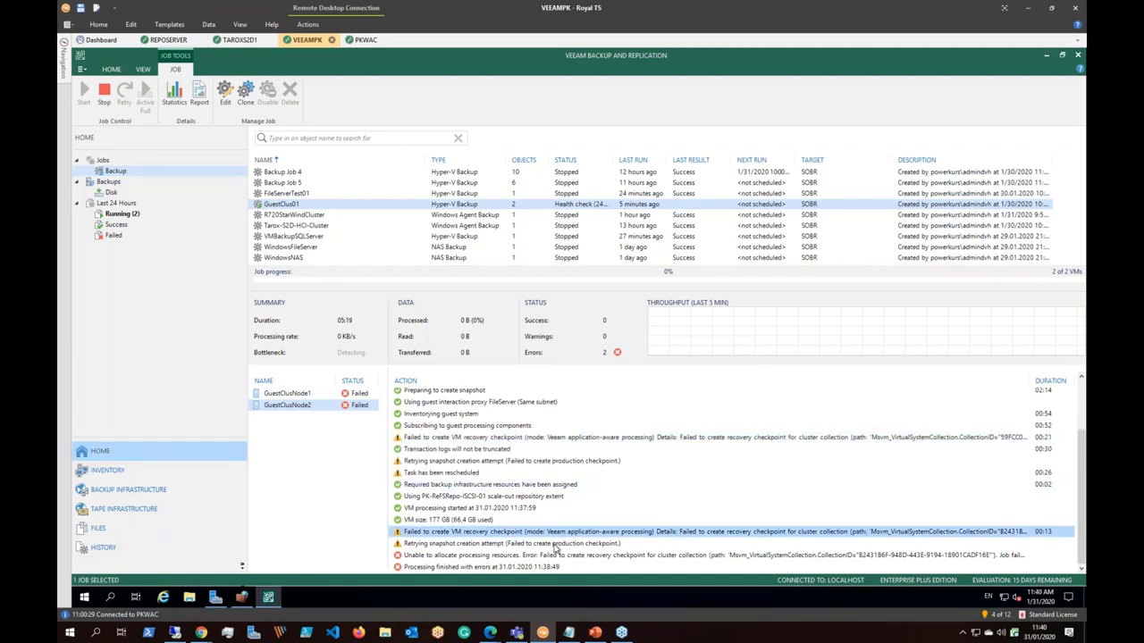
click(554, 543)
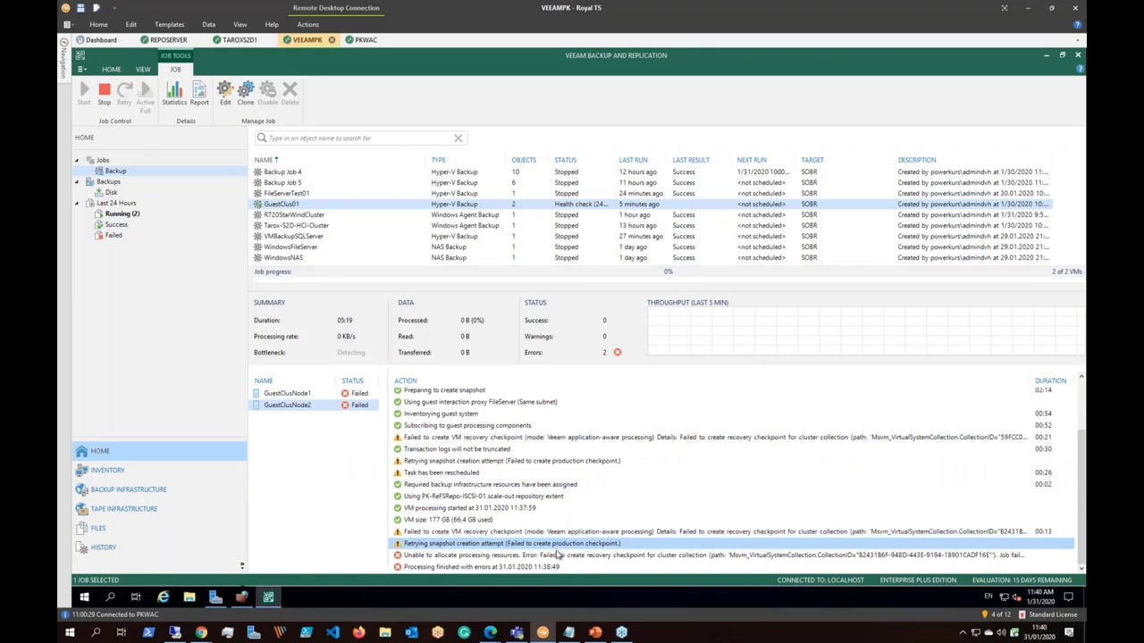
click(559, 554)
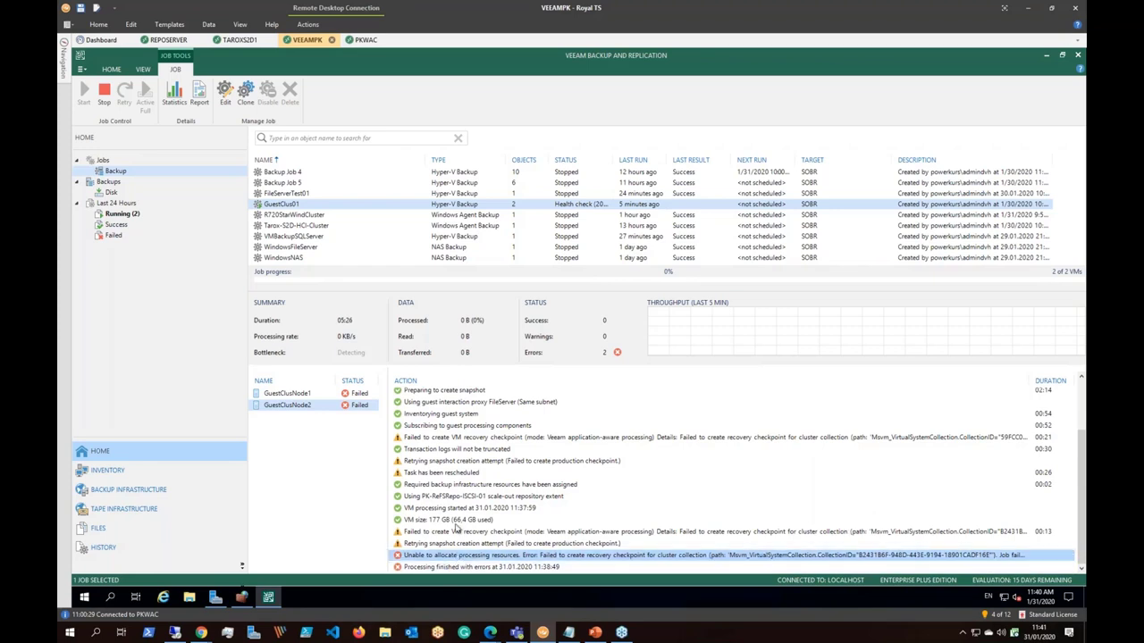
Step: Read the checkpoint failure details for GuestClusNode1, compare with GuestClusNode2, and return to the overall GuestClus01 job log
click(330, 396)
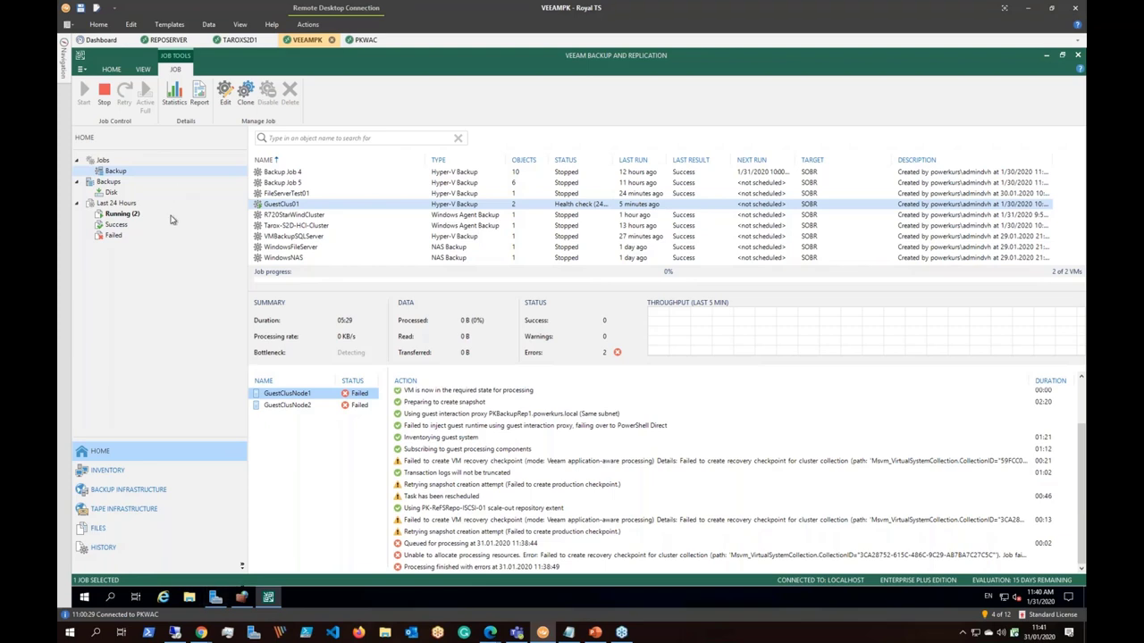
click(310, 406)
key(Up)
mouse_move(477, 519)
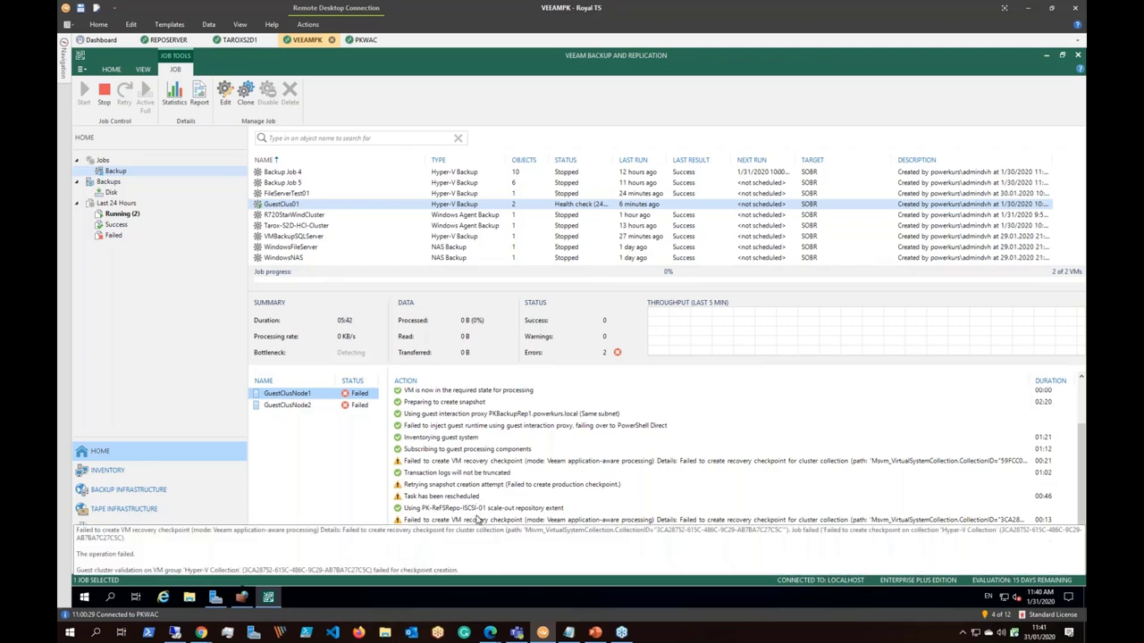
click(478, 519)
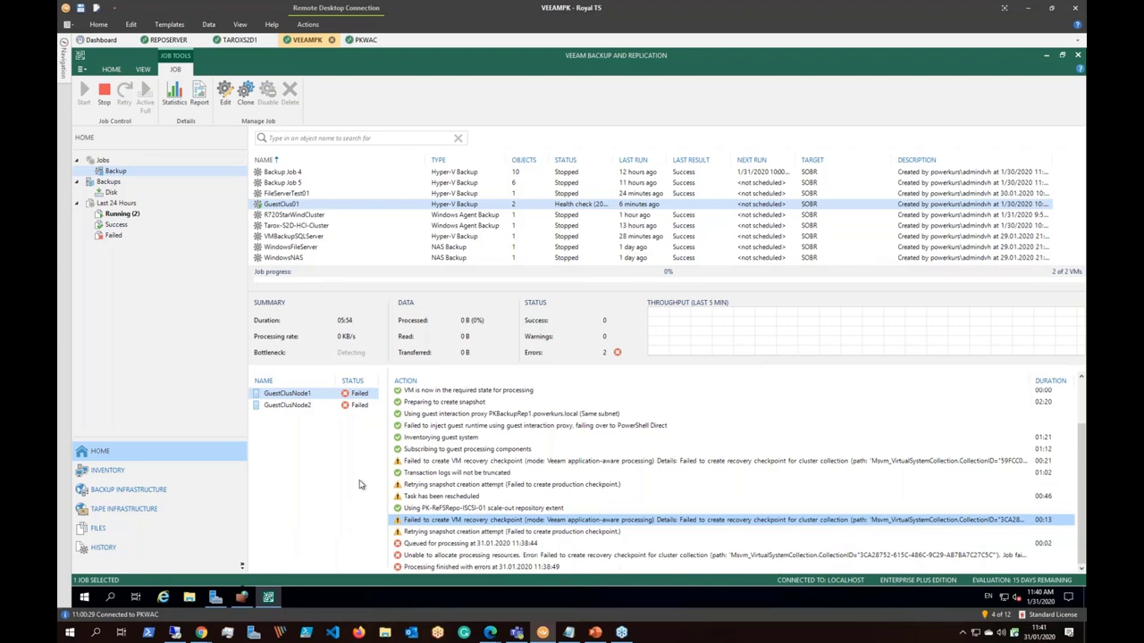
click(313, 407)
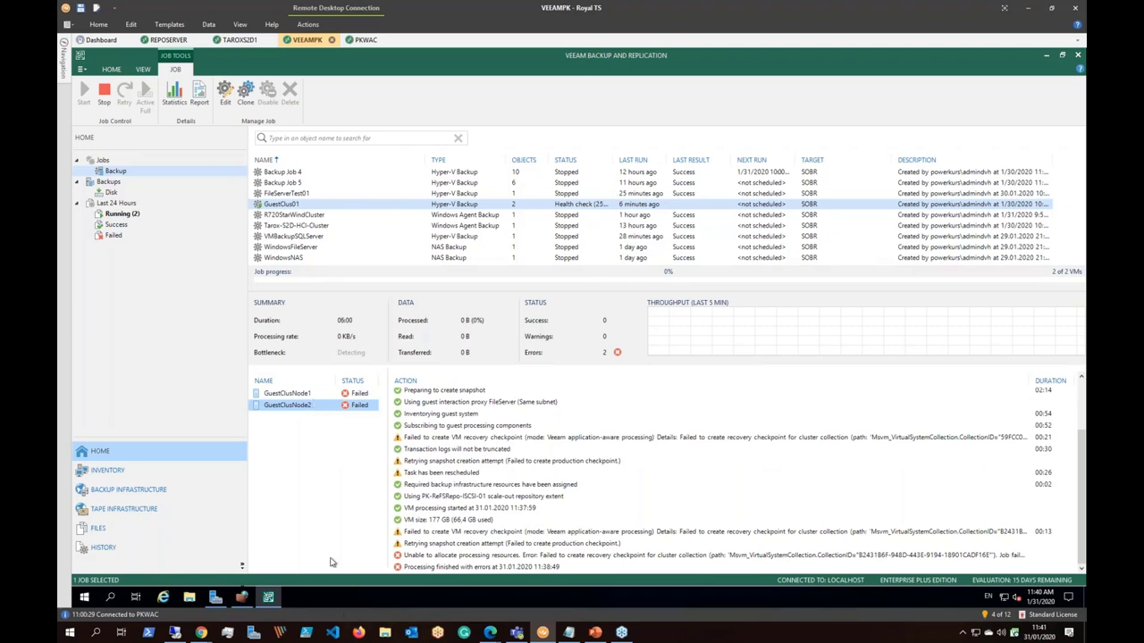
click(290, 204)
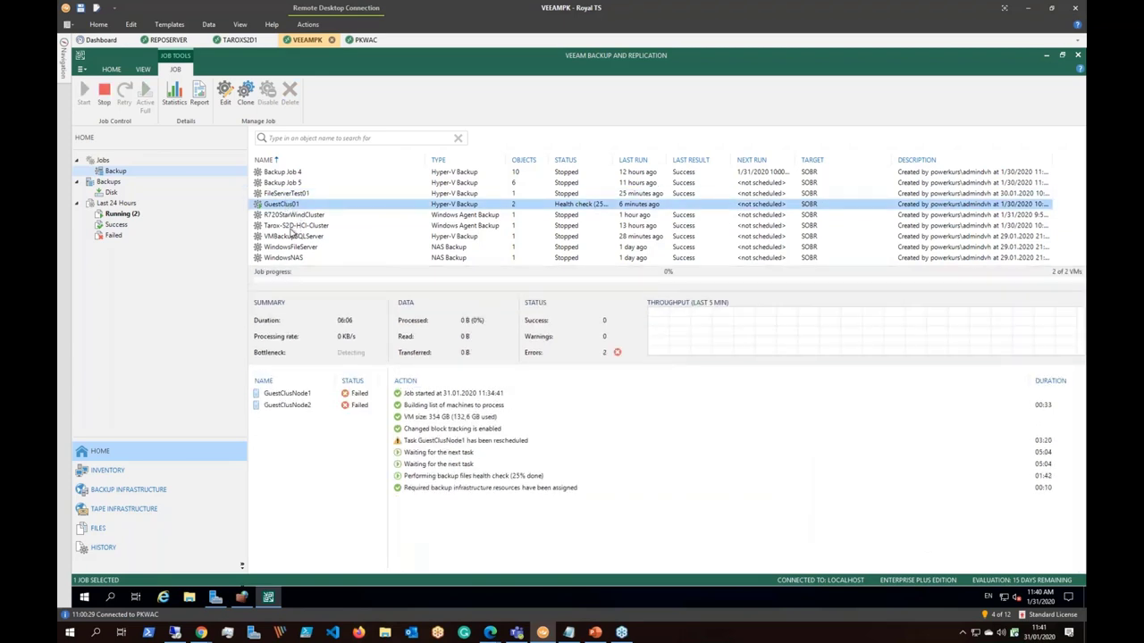
Step: Check the volume restore progress on PKWAC, and locate the SQLServer VM under host TAROXS2D1 in Hyper-V Manager on TAROXS2D1
click(362, 39)
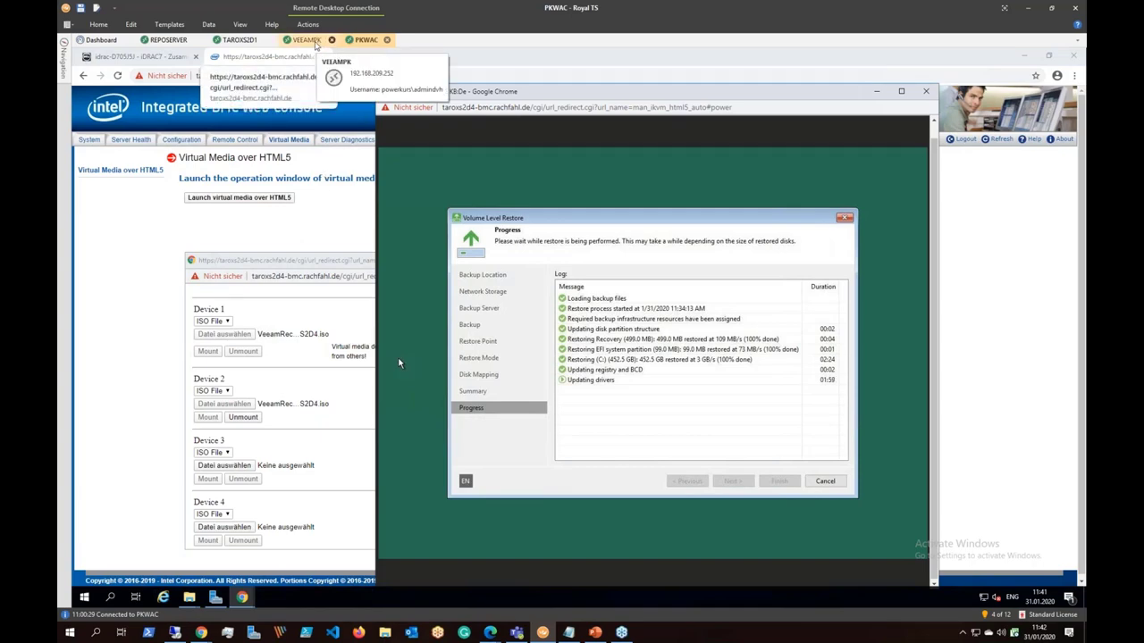
click(308, 40)
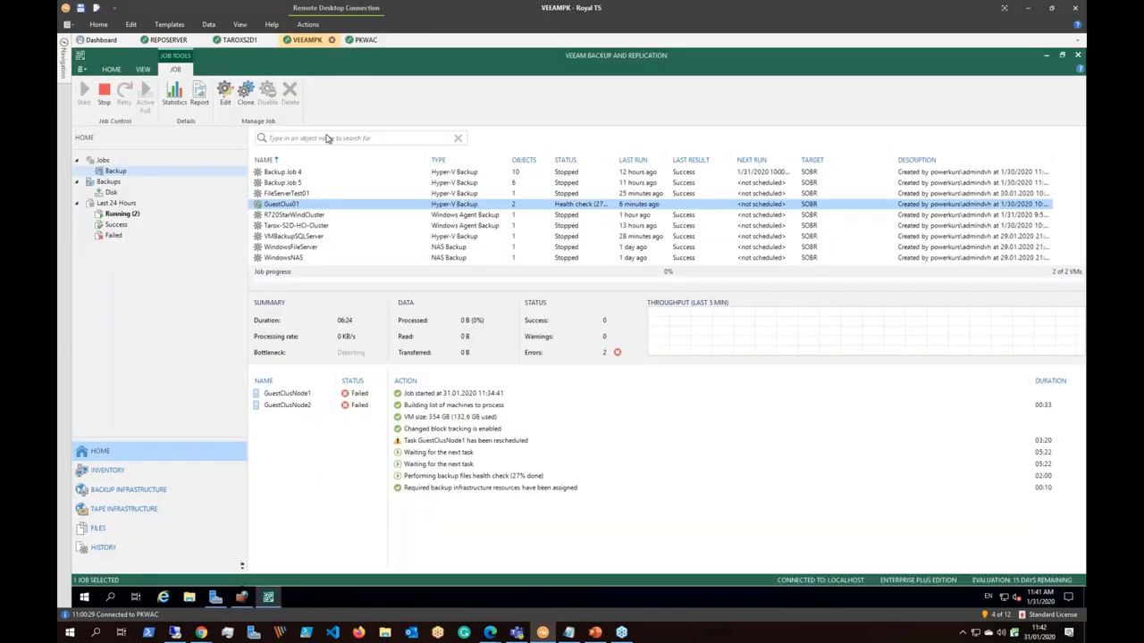
click(240, 24)
click(239, 42)
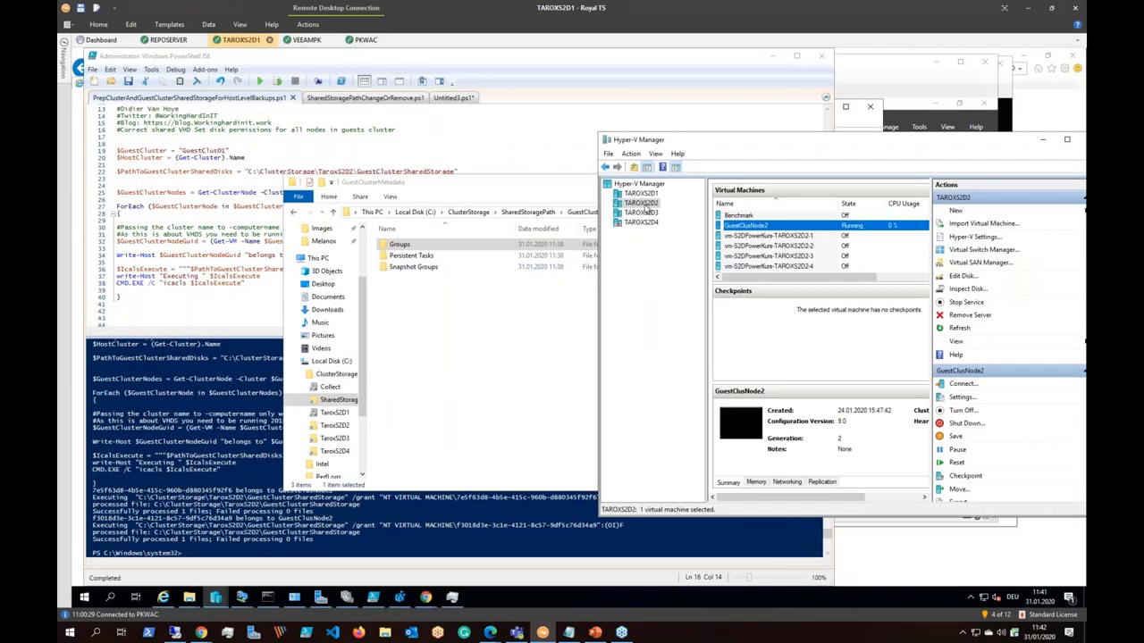
click(649, 194)
click(729, 245)
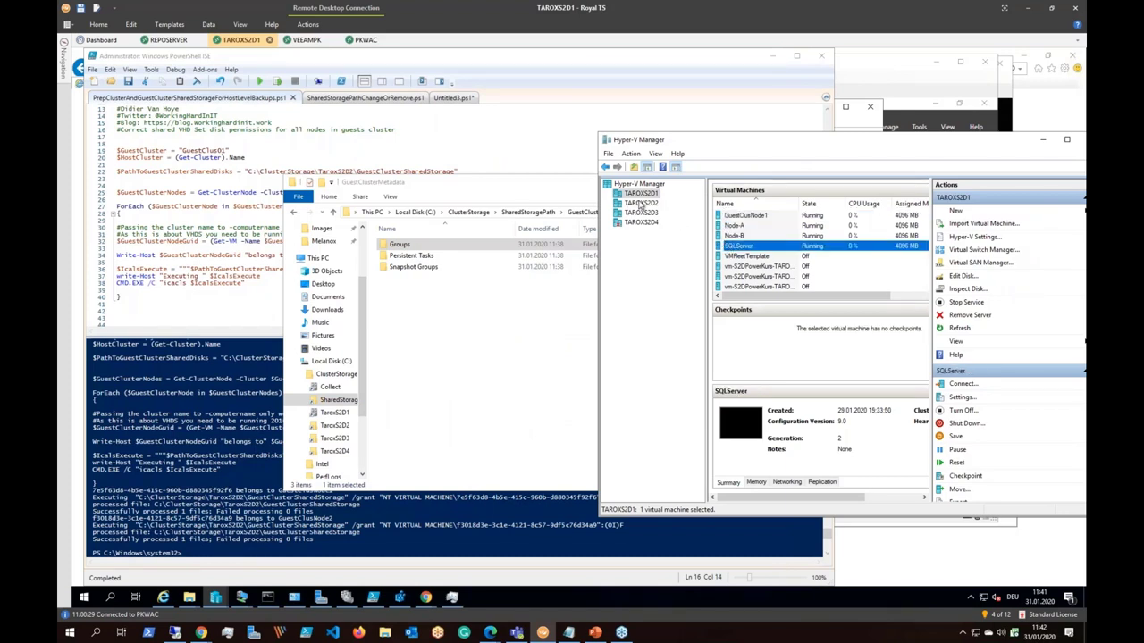
Step: Return to the VEEAMPK session and select VMBackupSQLServer among the backup jobs
click(366, 39)
click(307, 39)
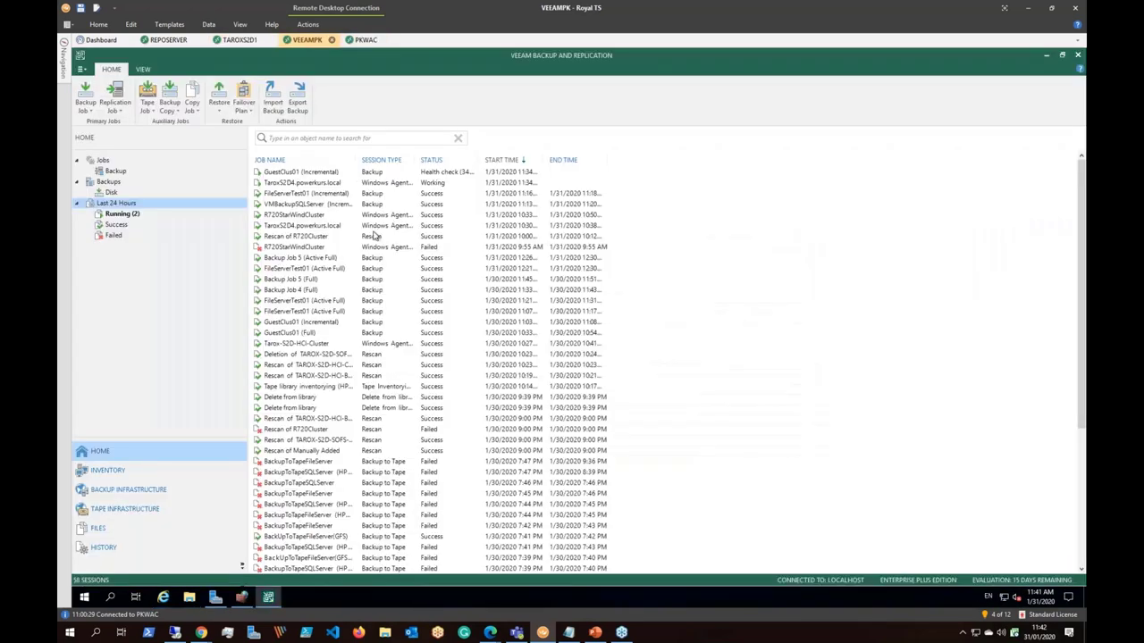
click(118, 173)
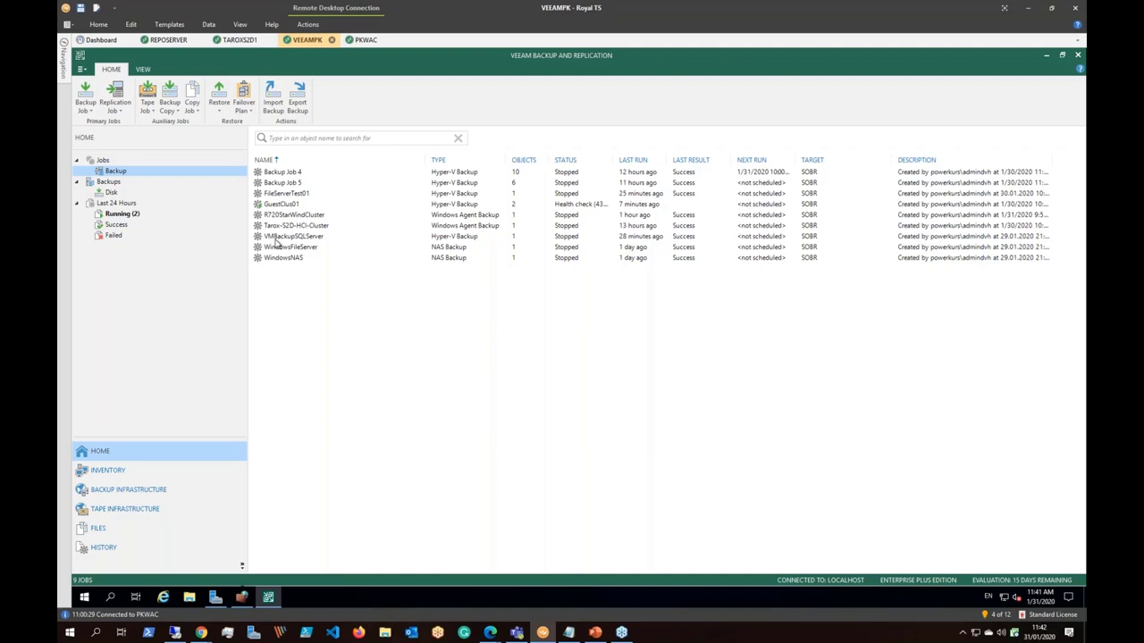
click(279, 239)
right_click(278, 240)
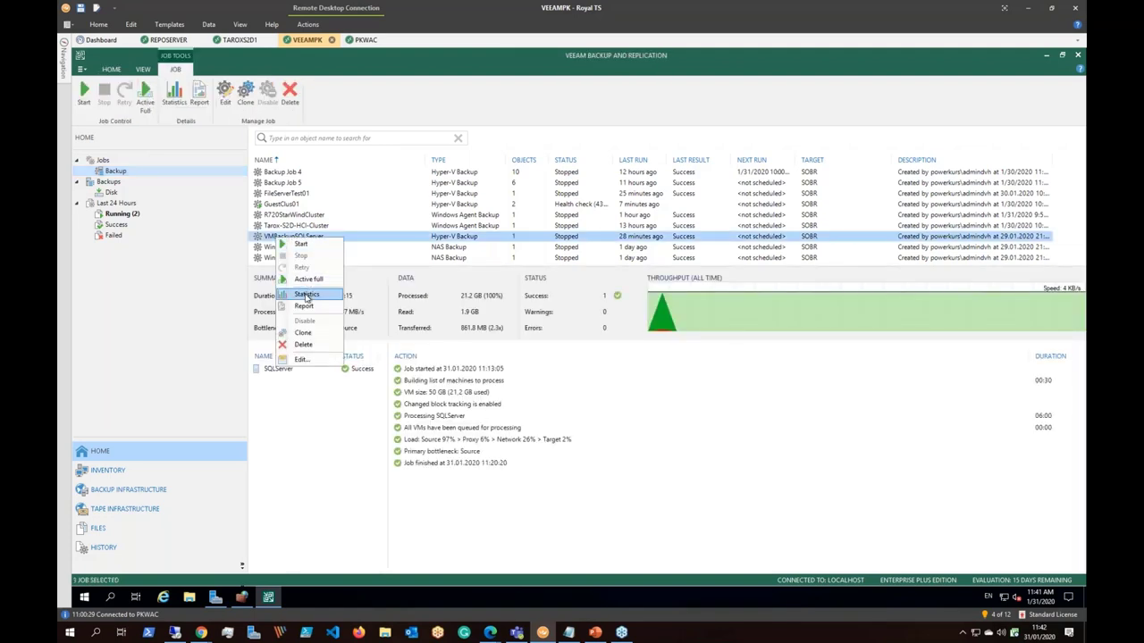
Step: Start a Microsoft Hyper-V restore from backup, choosing entire VM restore and Instant VM Recovery to Hyper-V
click(108, 73)
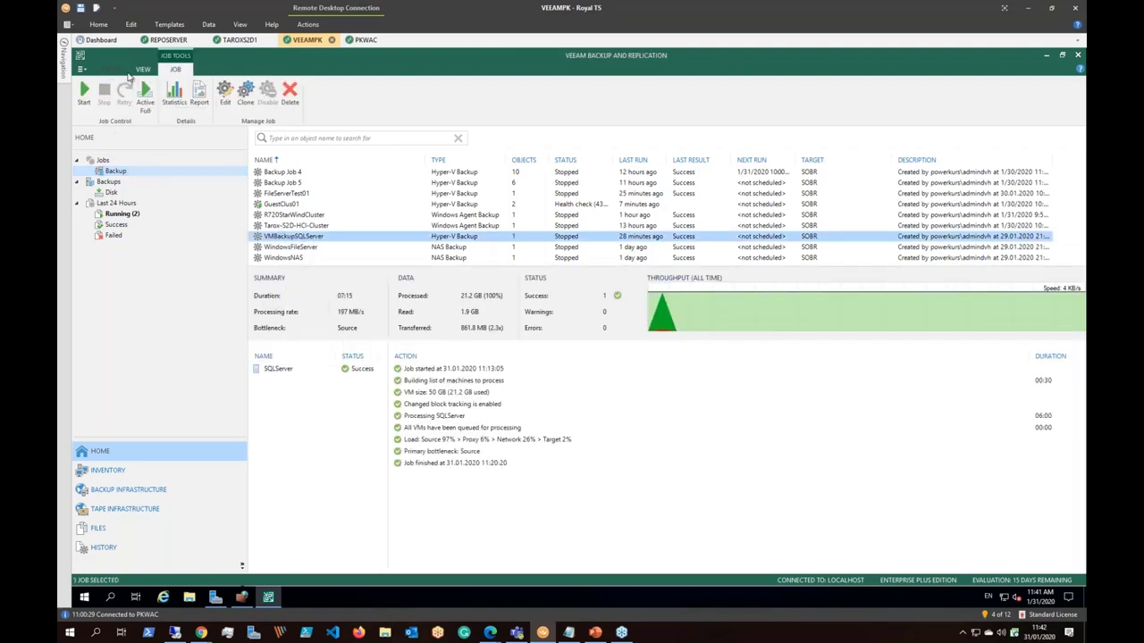
click(111, 70)
click(219, 98)
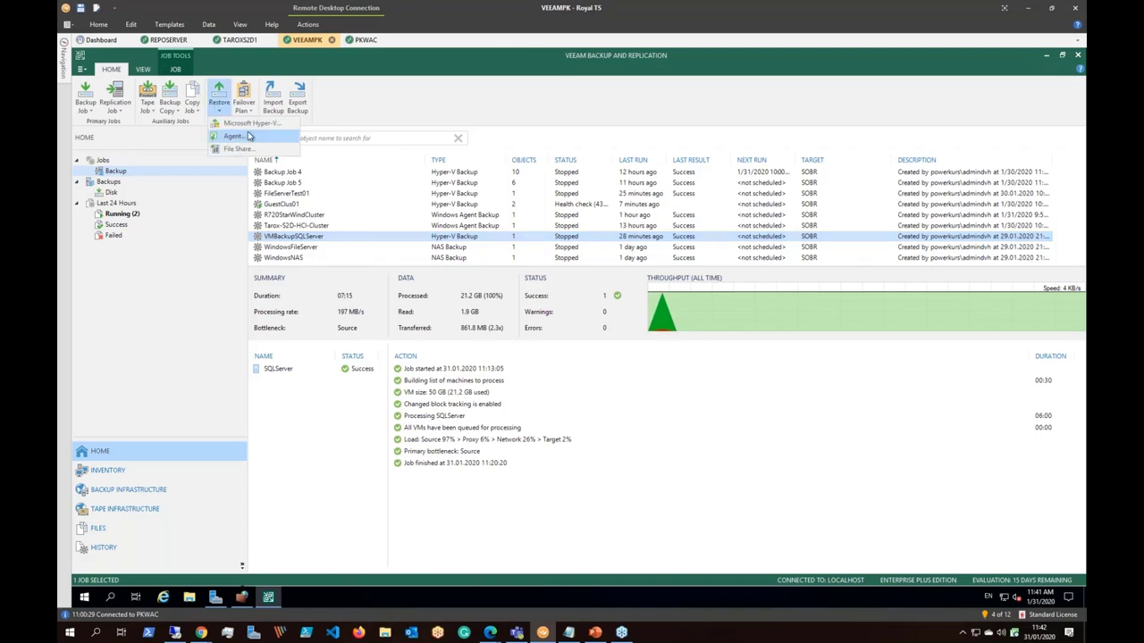
click(251, 124)
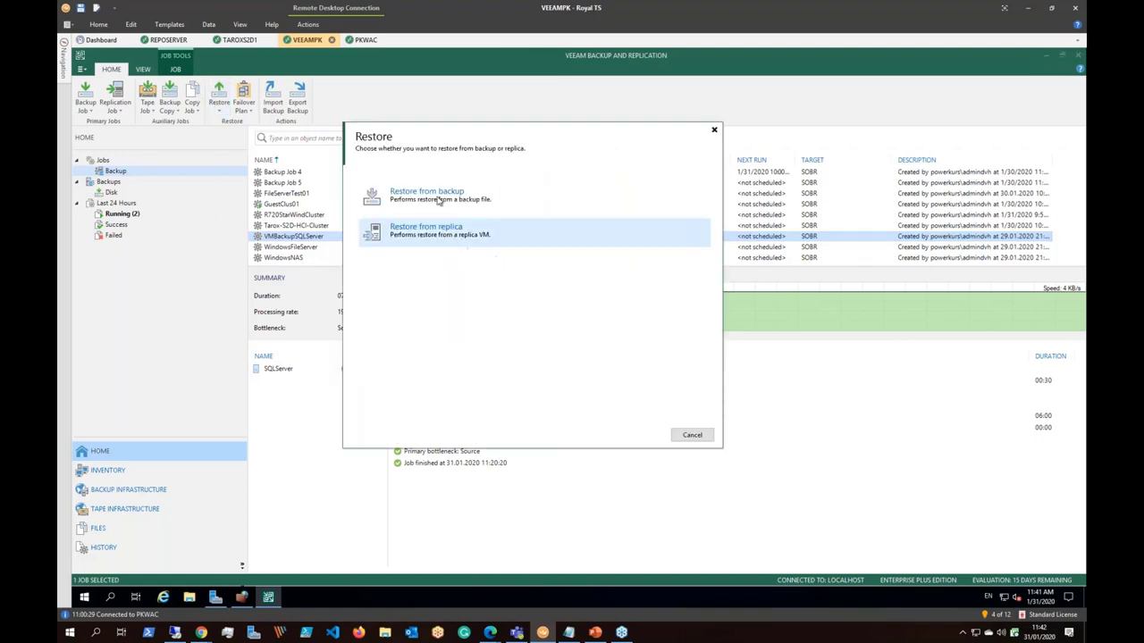
click(438, 197)
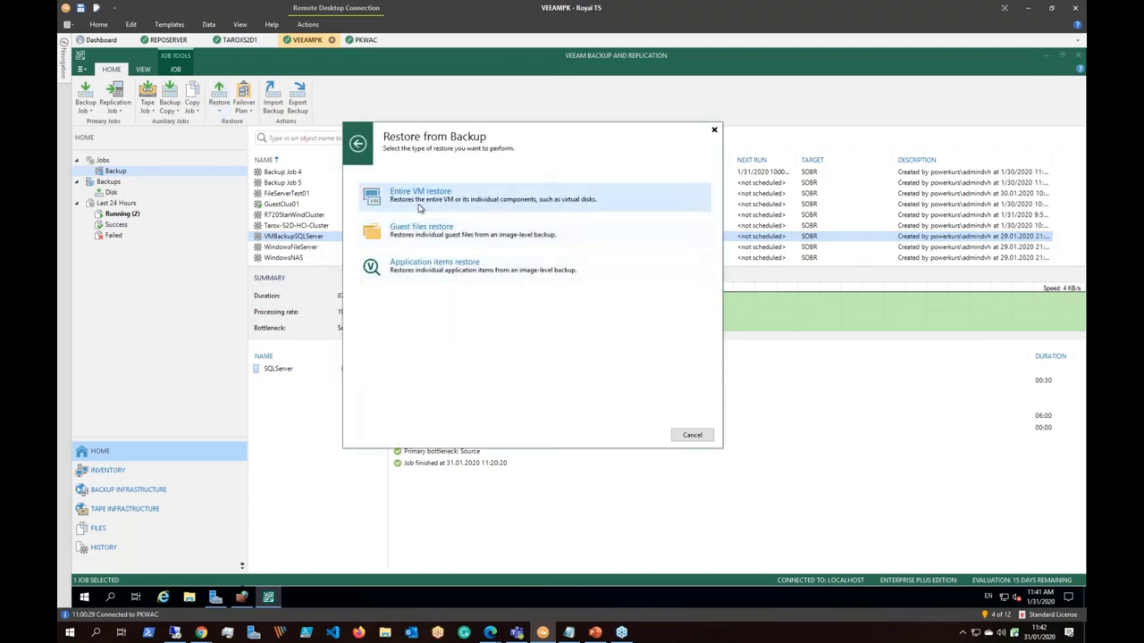
click(420, 198)
click(543, 328)
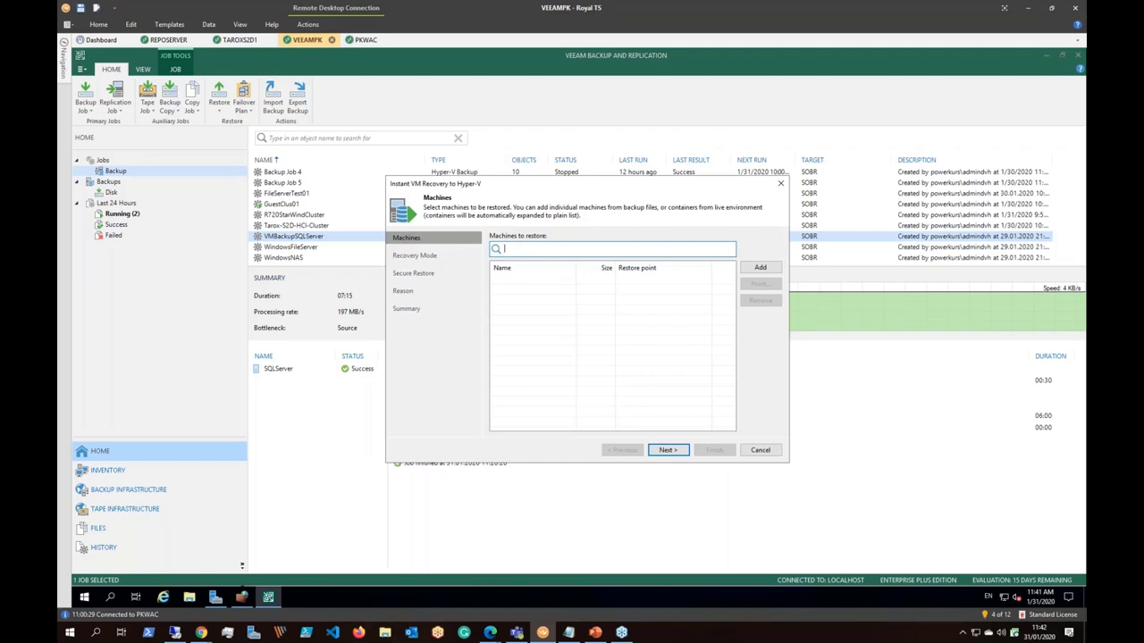
text(S)
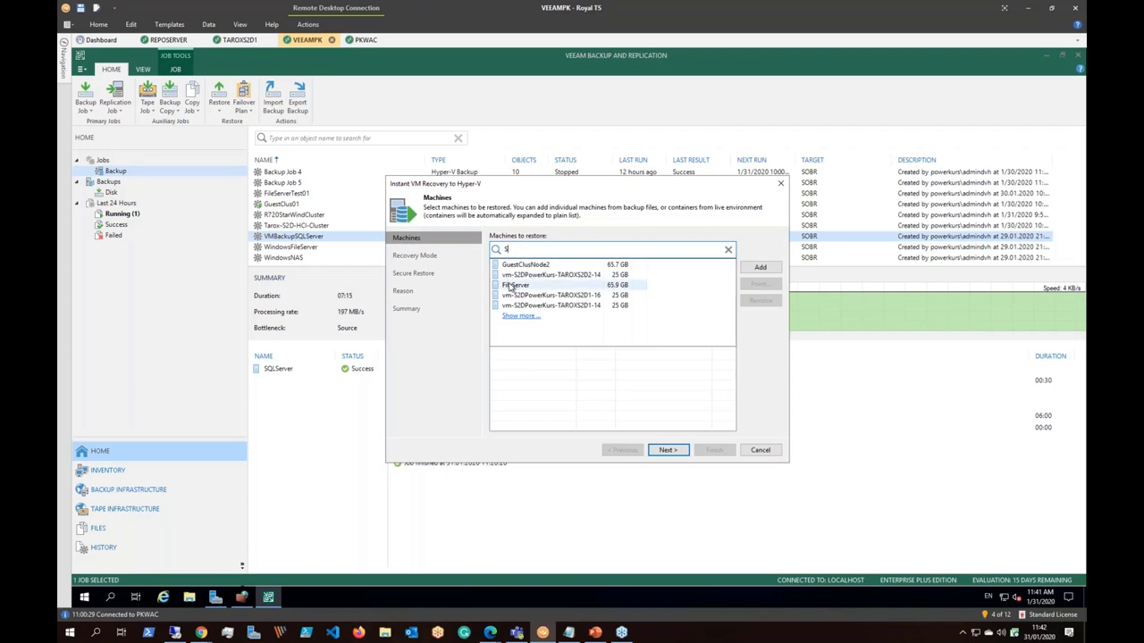
key(BackSpace)
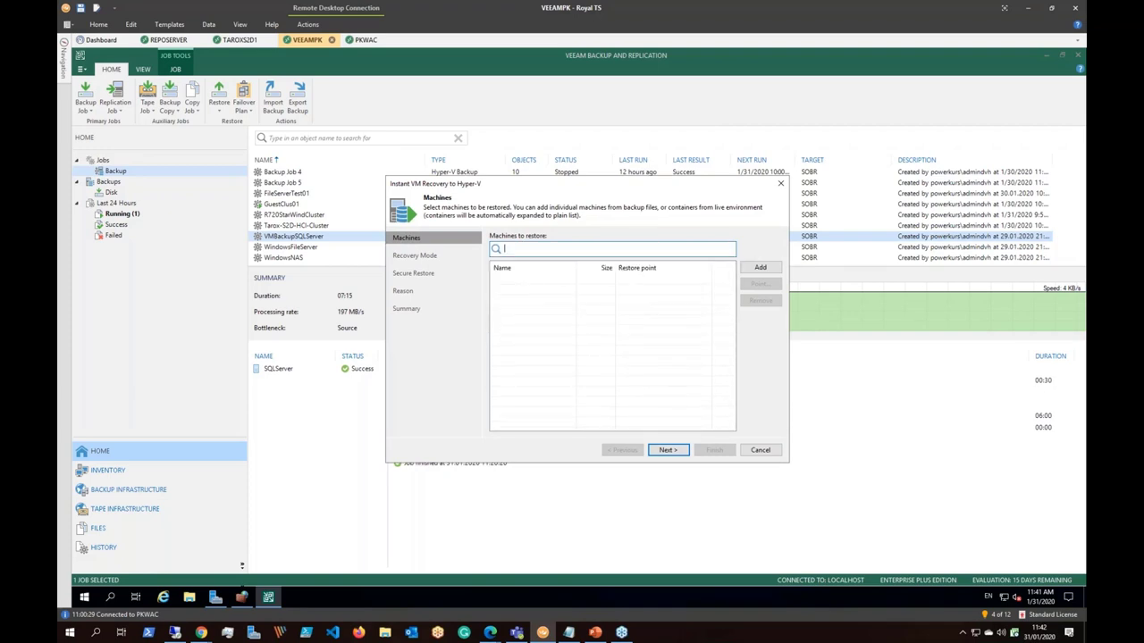
text(VM)
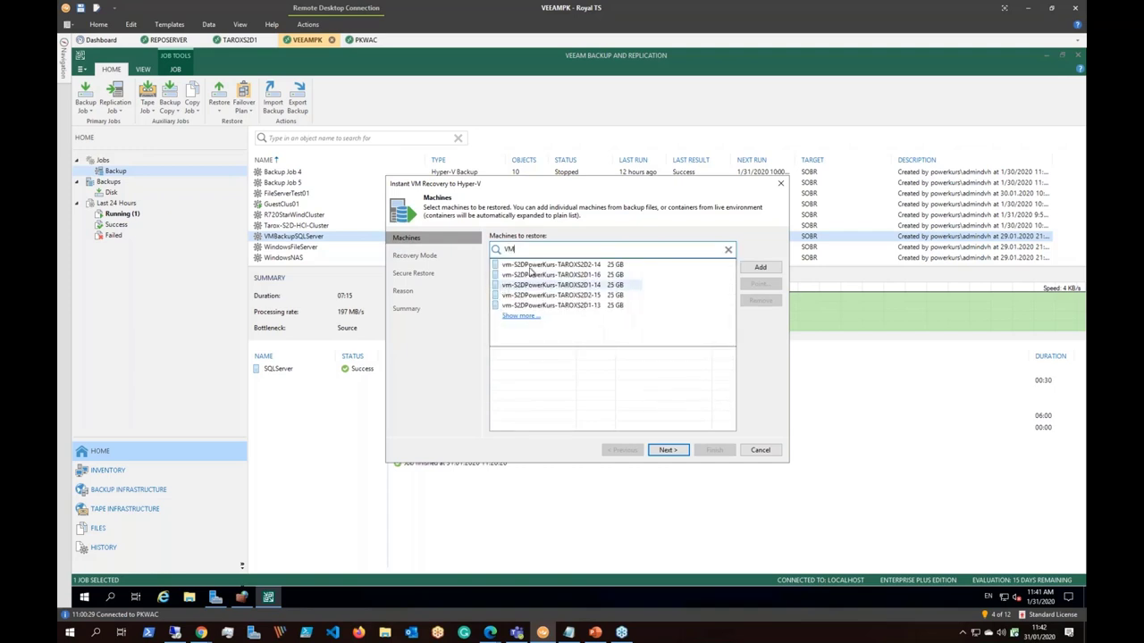
drag(514, 249, 479, 249)
click(505, 250)
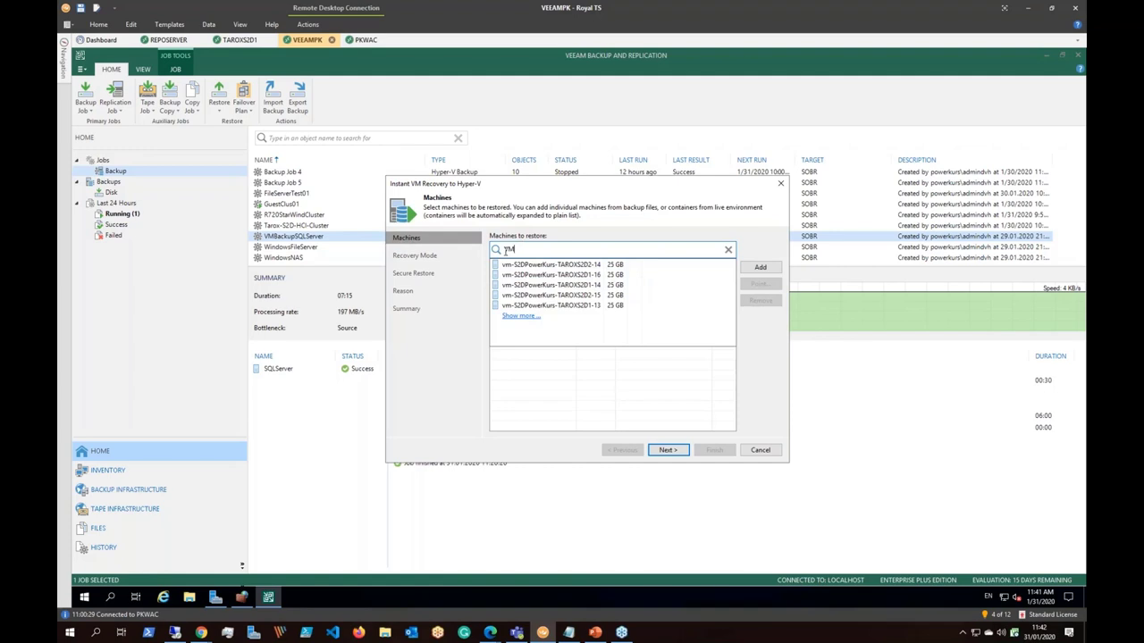
key(BackSpace)
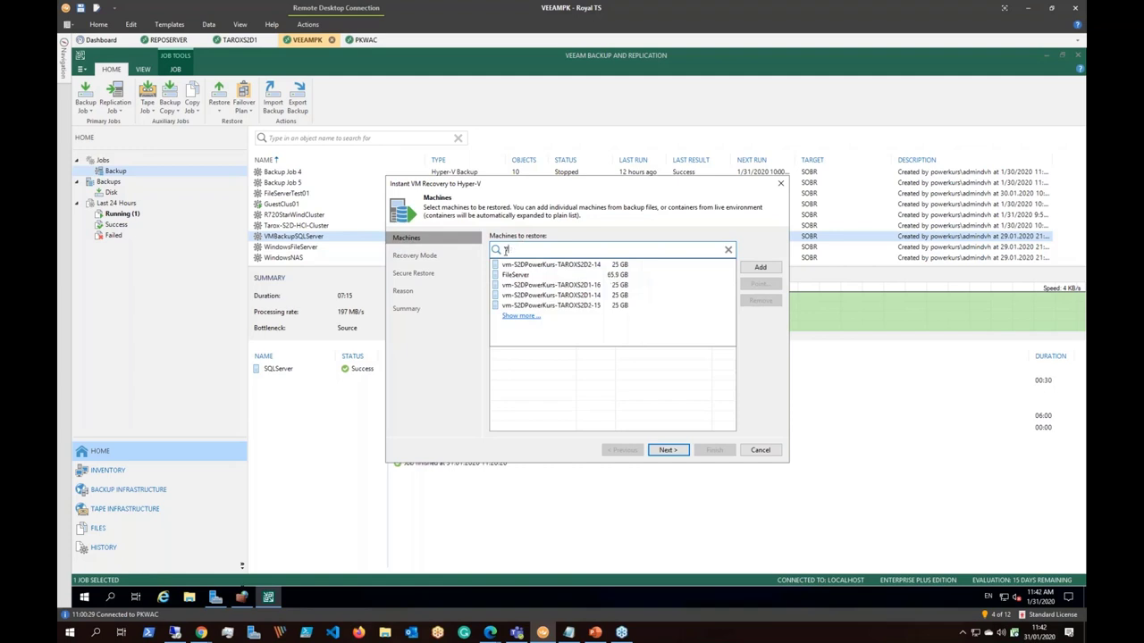
key(BackSpace)
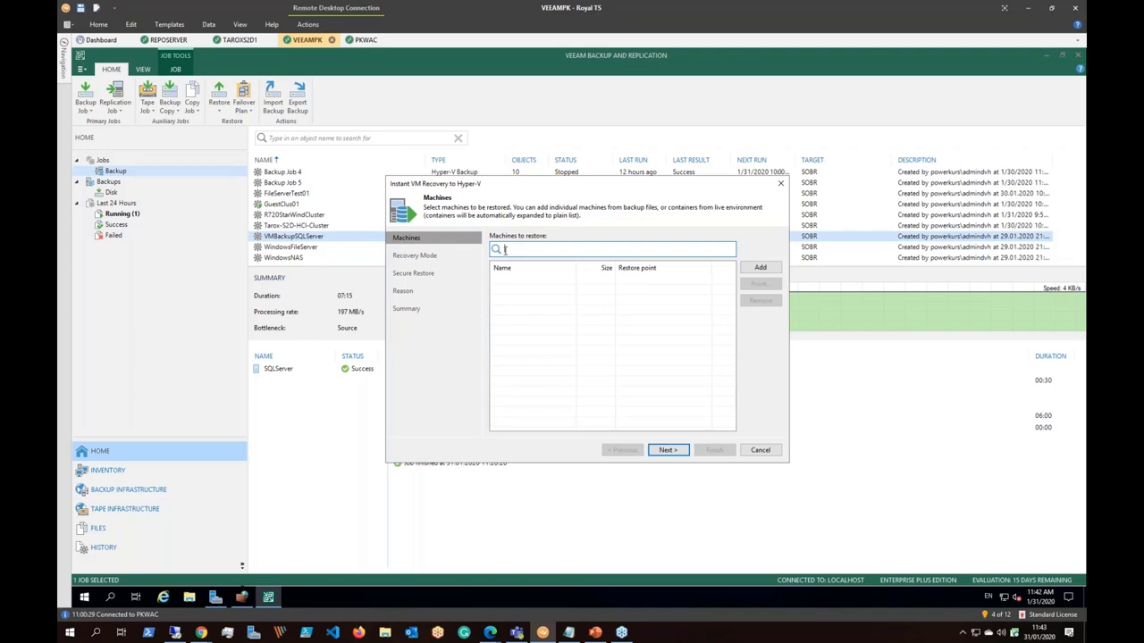
Step: Search the machines to restore for "SQ", pick SQLServer, and continue to the recovery mode
text(S)
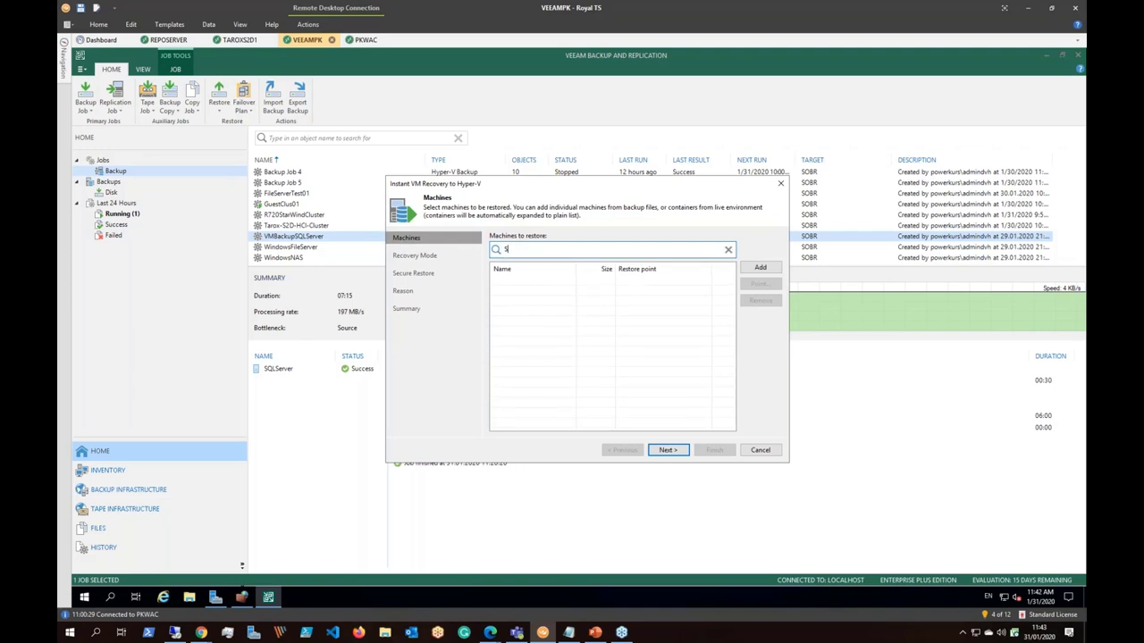
text(Q)
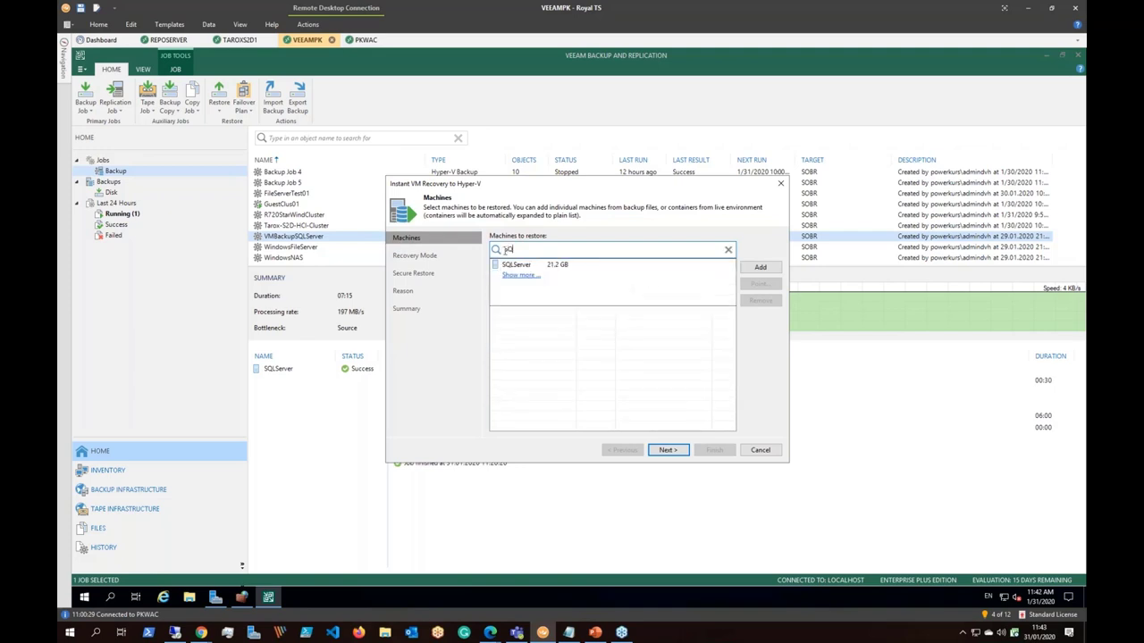
click(518, 269)
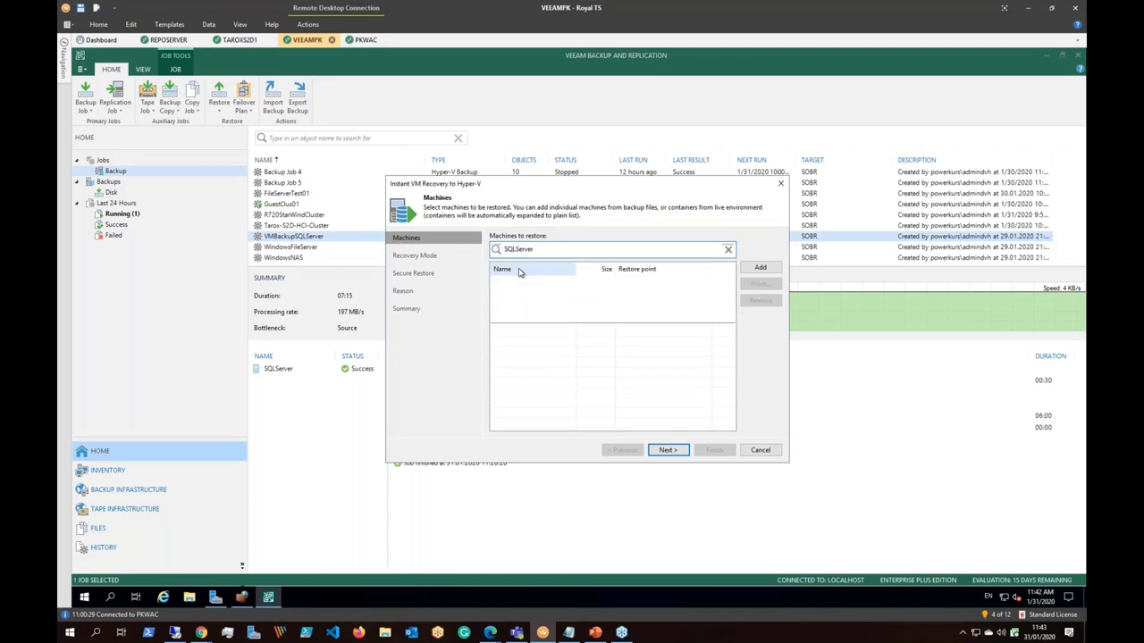
click(667, 449)
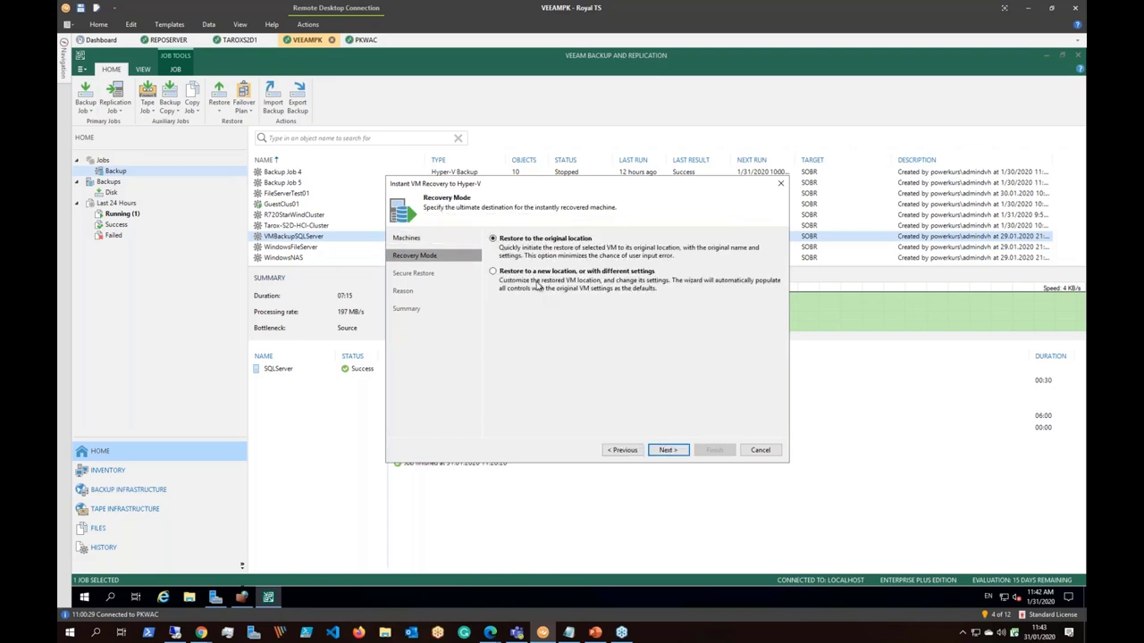
Step: Keep restoring to the original location, leave the malware scan off and the restore reason blank, and dismiss the error dialog
click(669, 449)
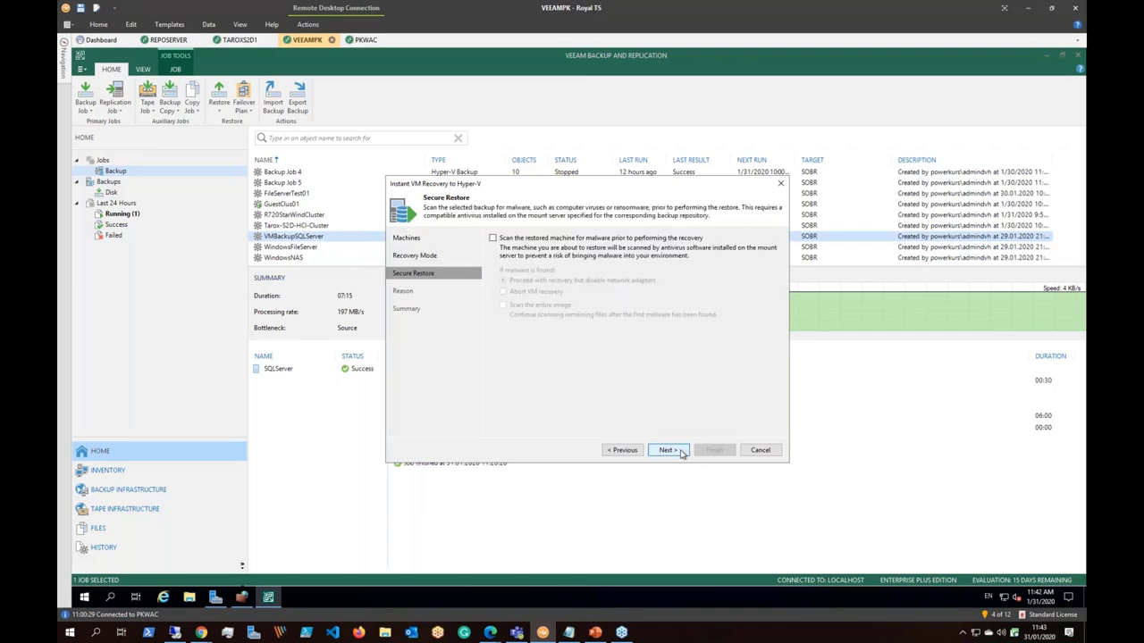
click(668, 450)
click(669, 450)
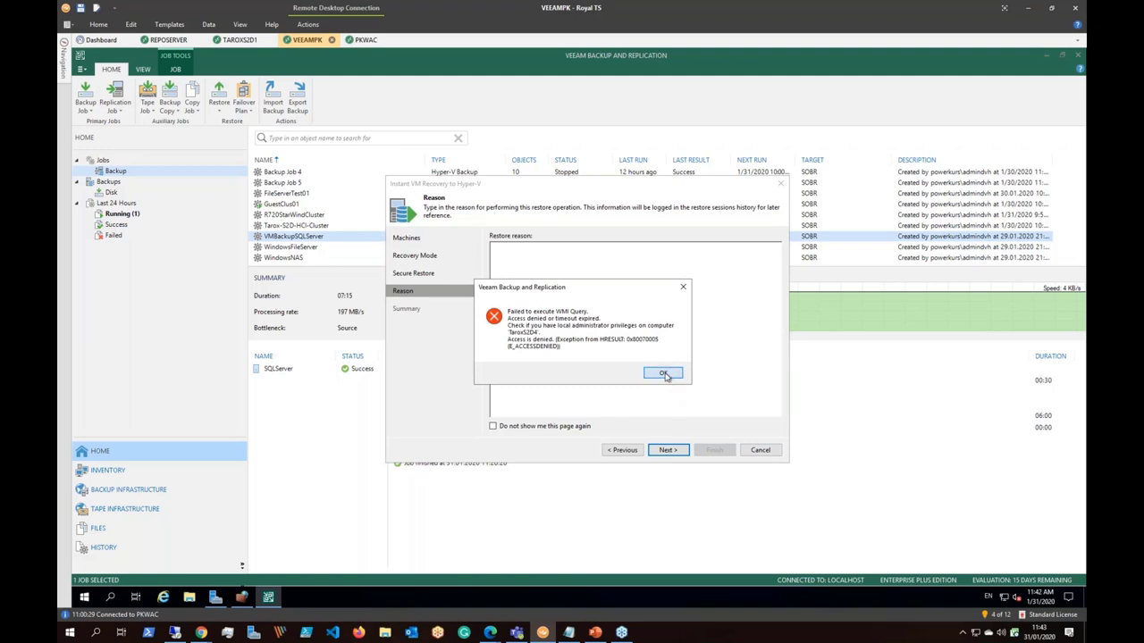
click(663, 373)
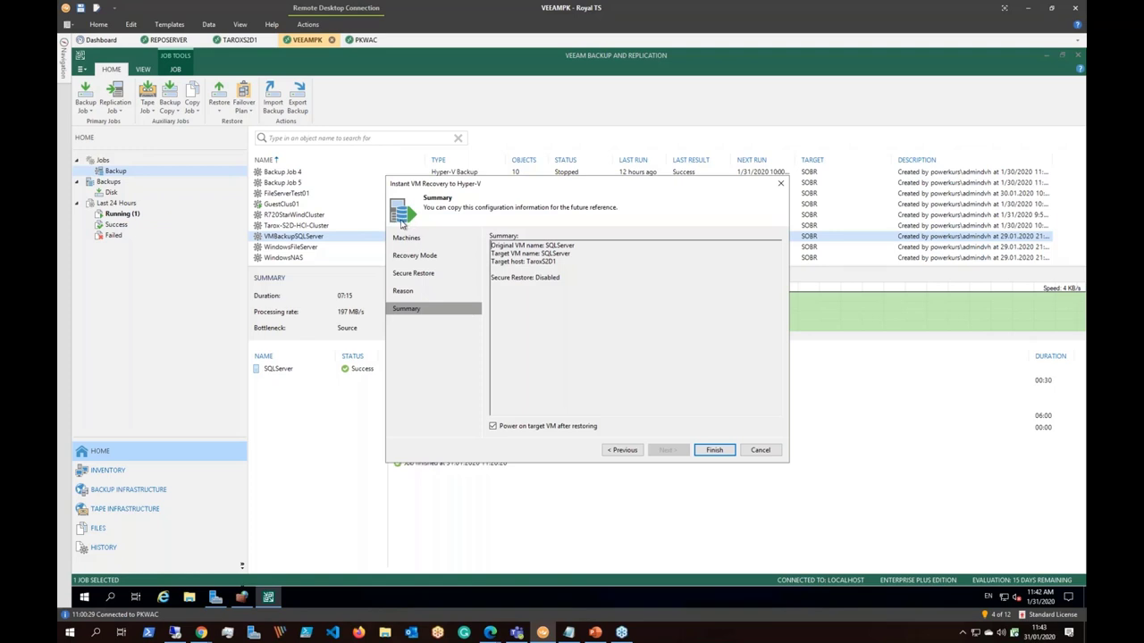
Step: Switch to the PKWAC session, finish the volume level restore, and confirm restarting the TaroxS2D4 server
click(370, 42)
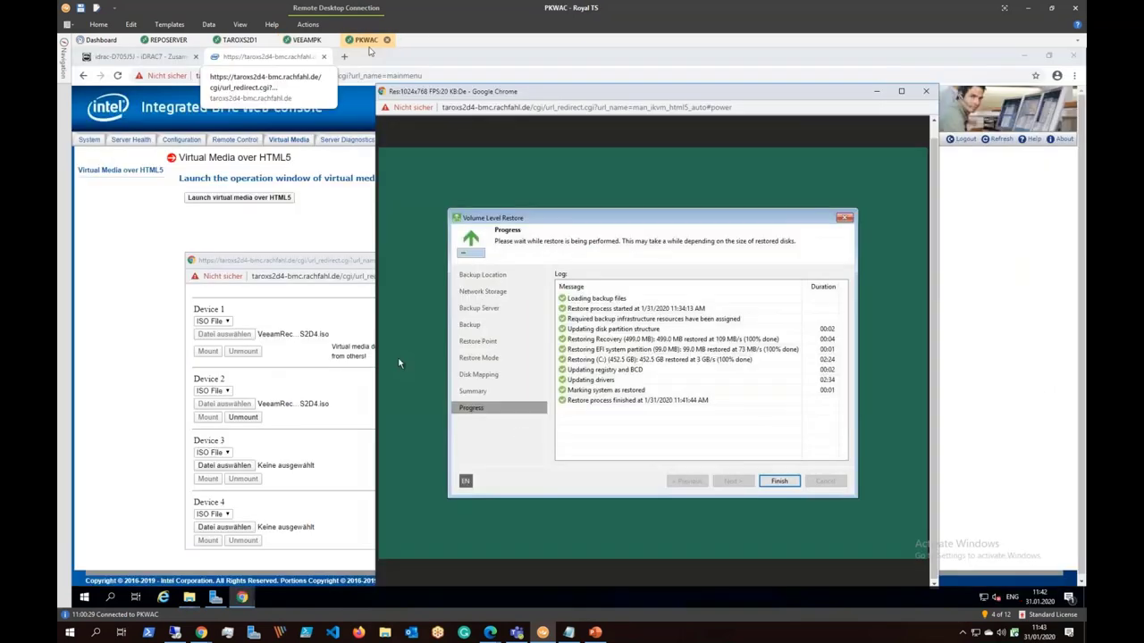
click(786, 485)
click(669, 372)
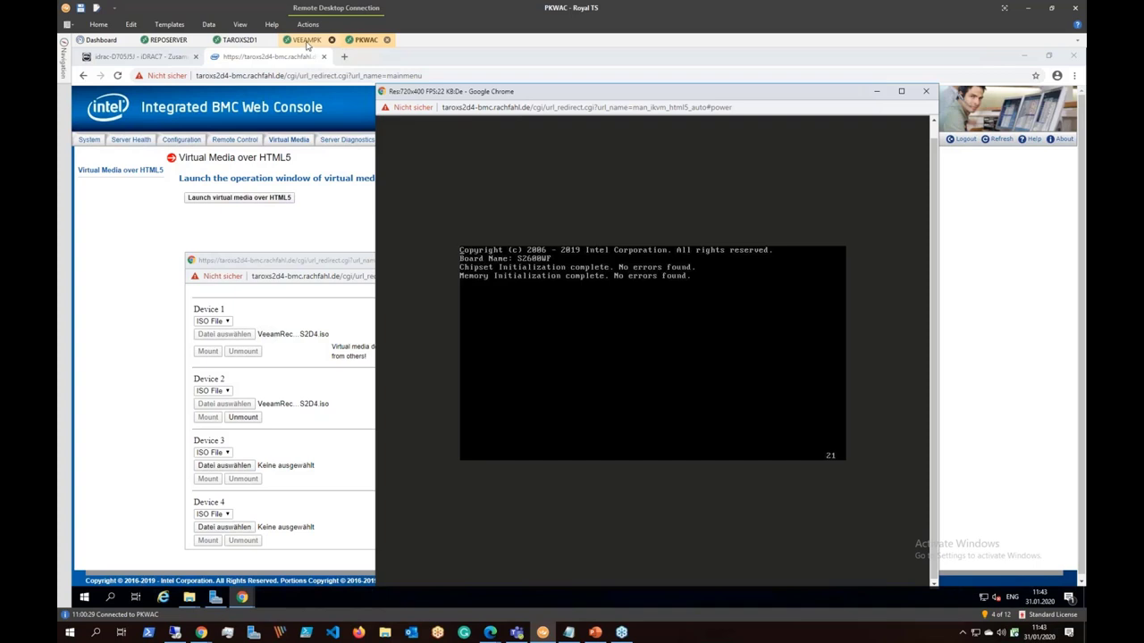
Step: Return to VEEAMPK, launch the Instant VM Recovery of SQLServer with power-on after restoring, and review the restore session's parameters and log
click(306, 40)
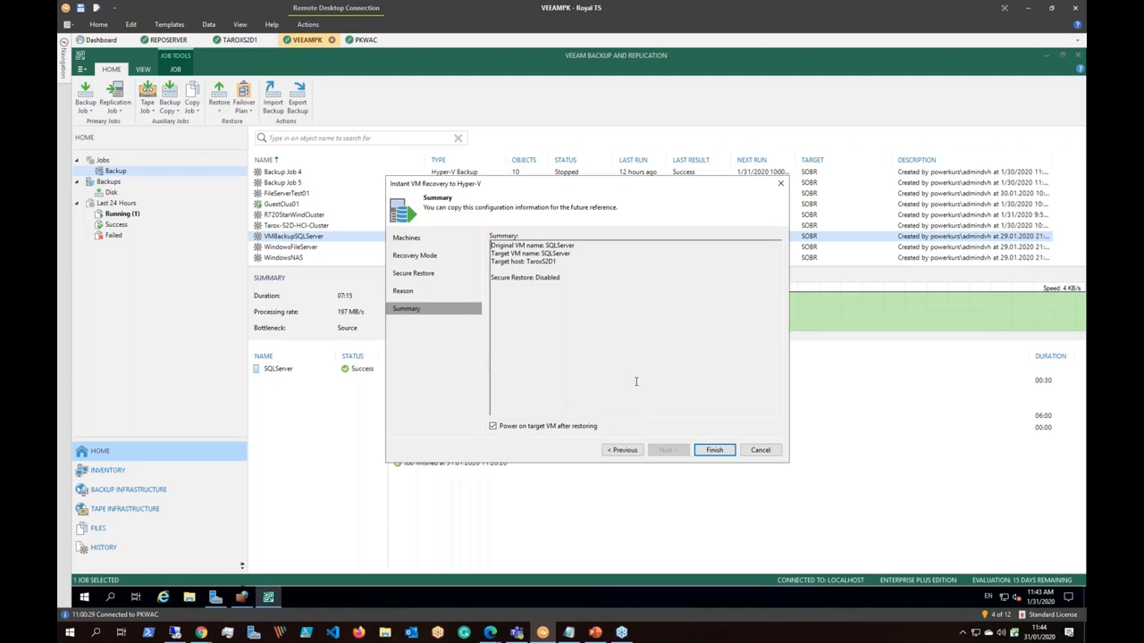
click(715, 452)
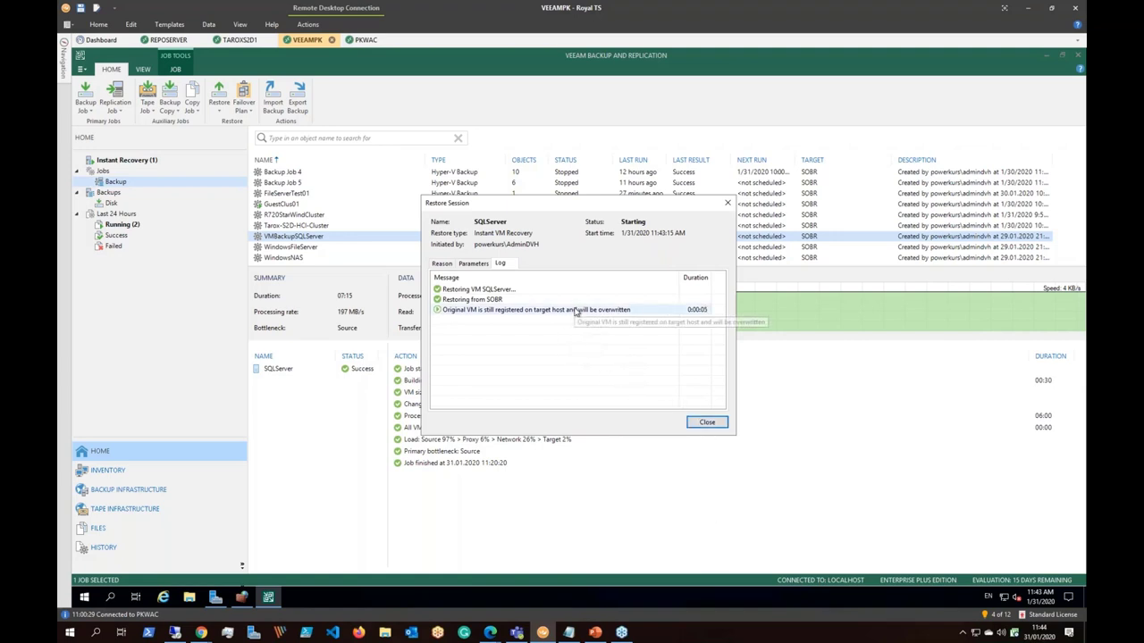
click(465, 268)
click(443, 264)
click(474, 265)
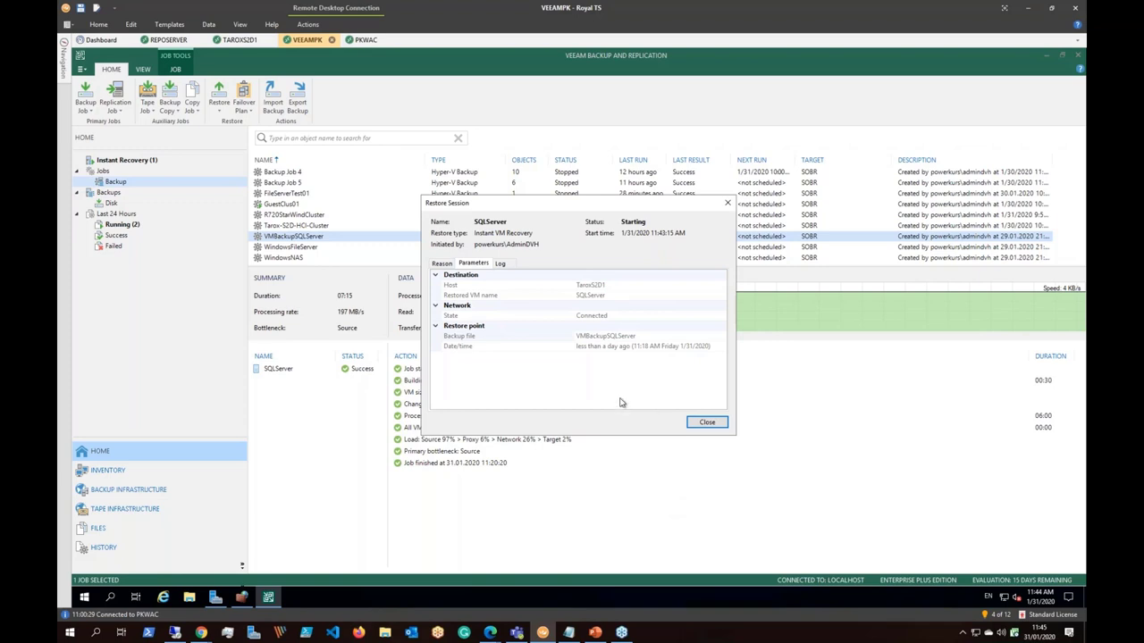
click(501, 264)
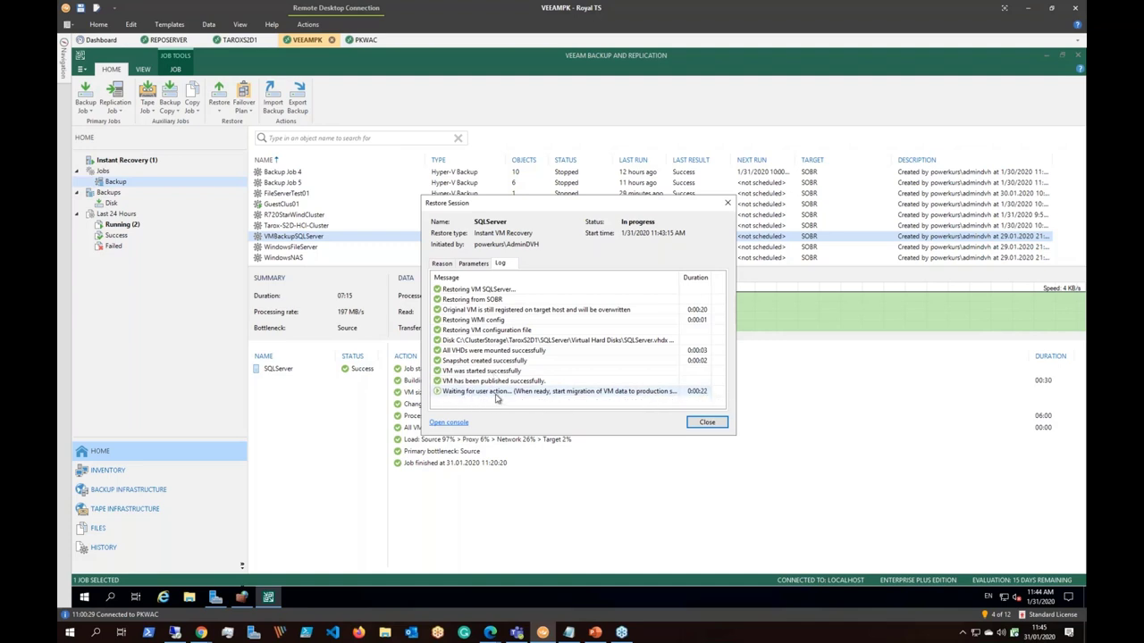
click(720, 426)
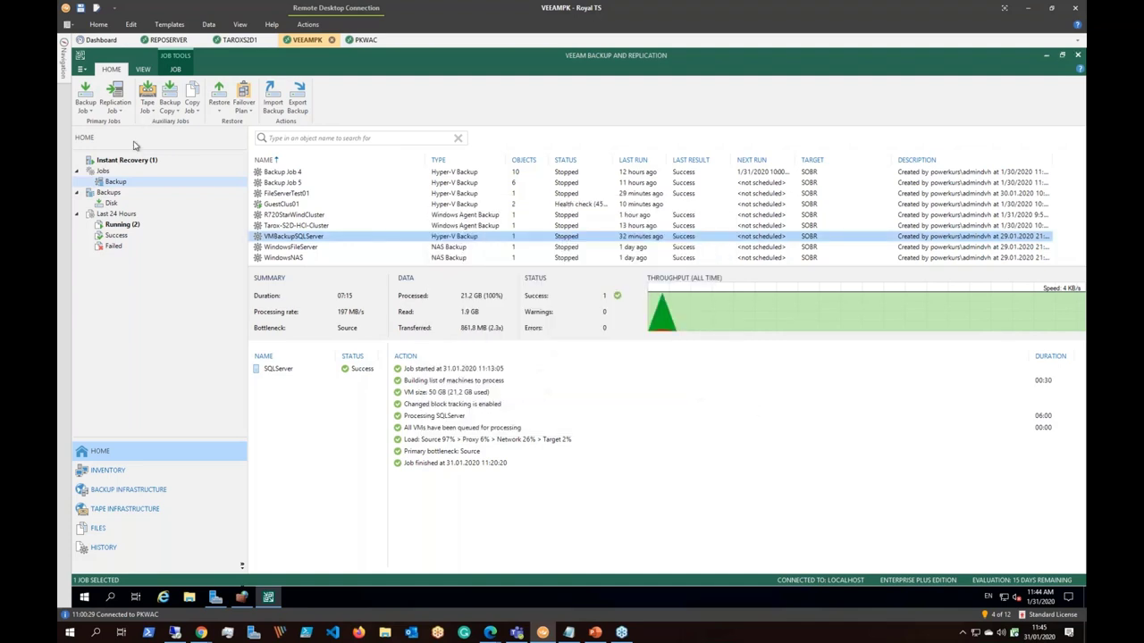
Step: Show the Instant Recovery sessions and bring up the actions available for the mounted SQLServer VM
click(130, 171)
click(132, 161)
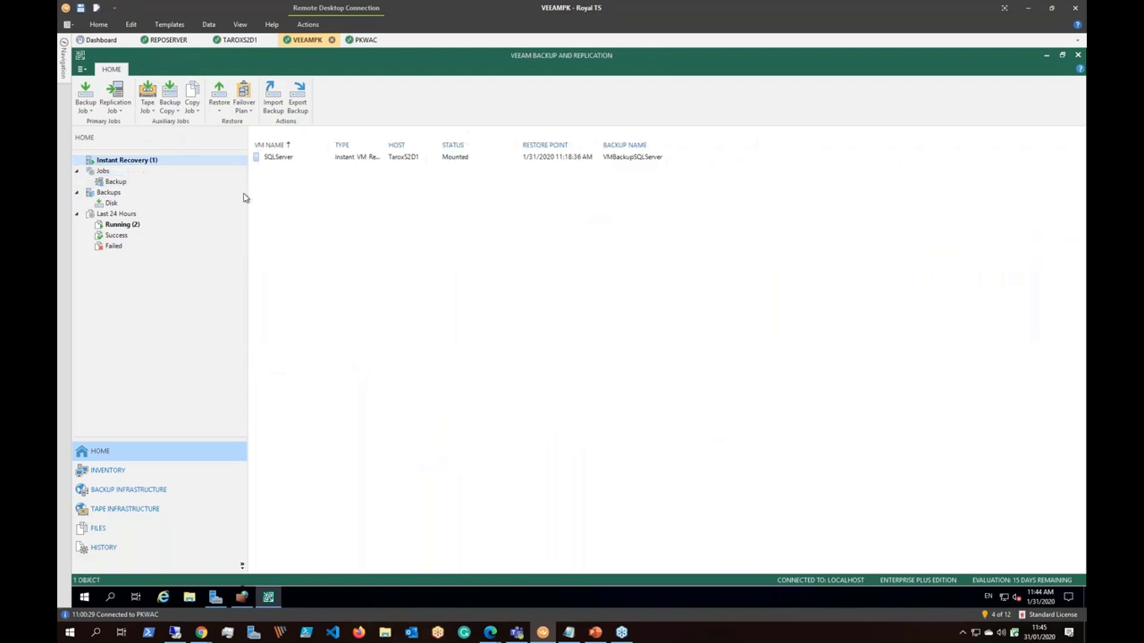
click(298, 162)
right_click(298, 162)
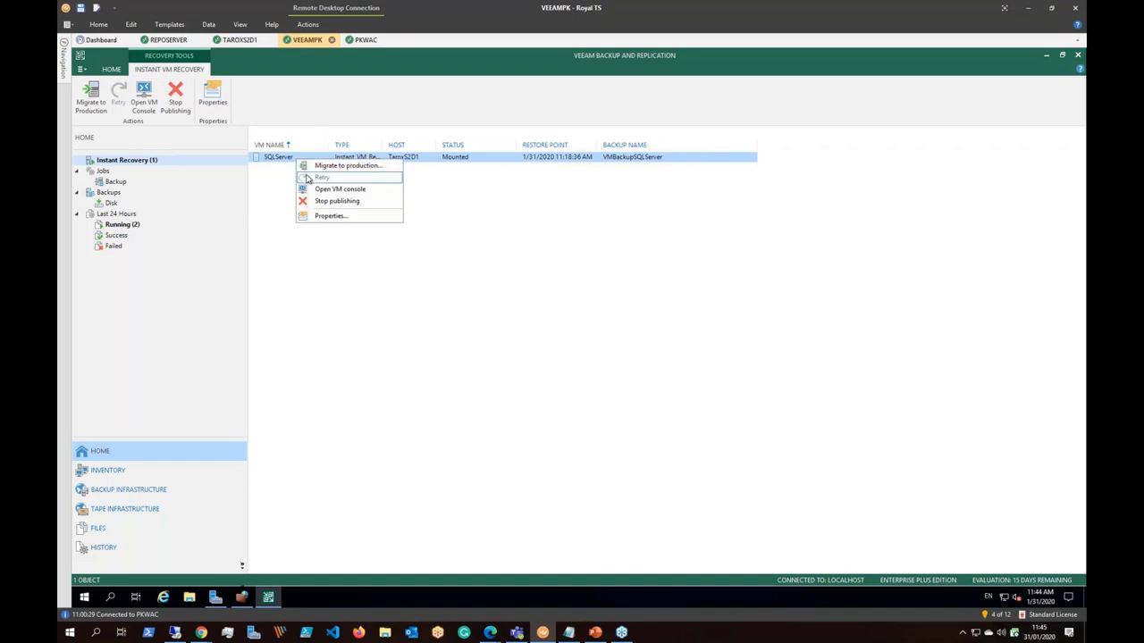
Step: Switch to TAROXS2D1, inspect SQLServer's checkpoints in Hyper-V Manager, and view the cluster roles in Failover Cluster Manager
click(239, 40)
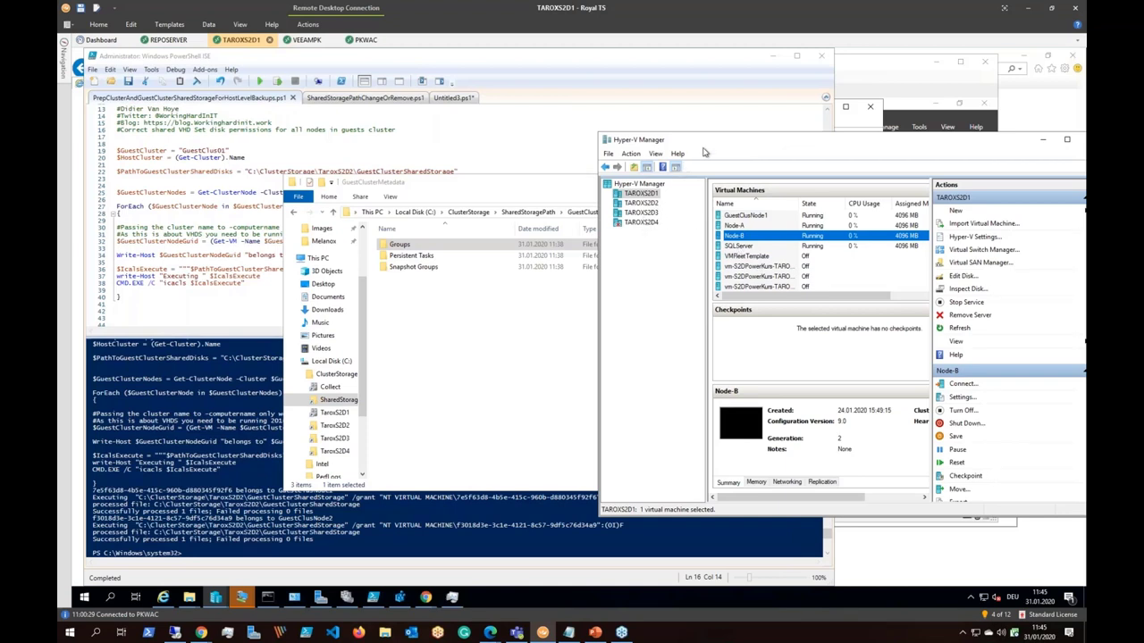
drag(709, 143, 561, 143)
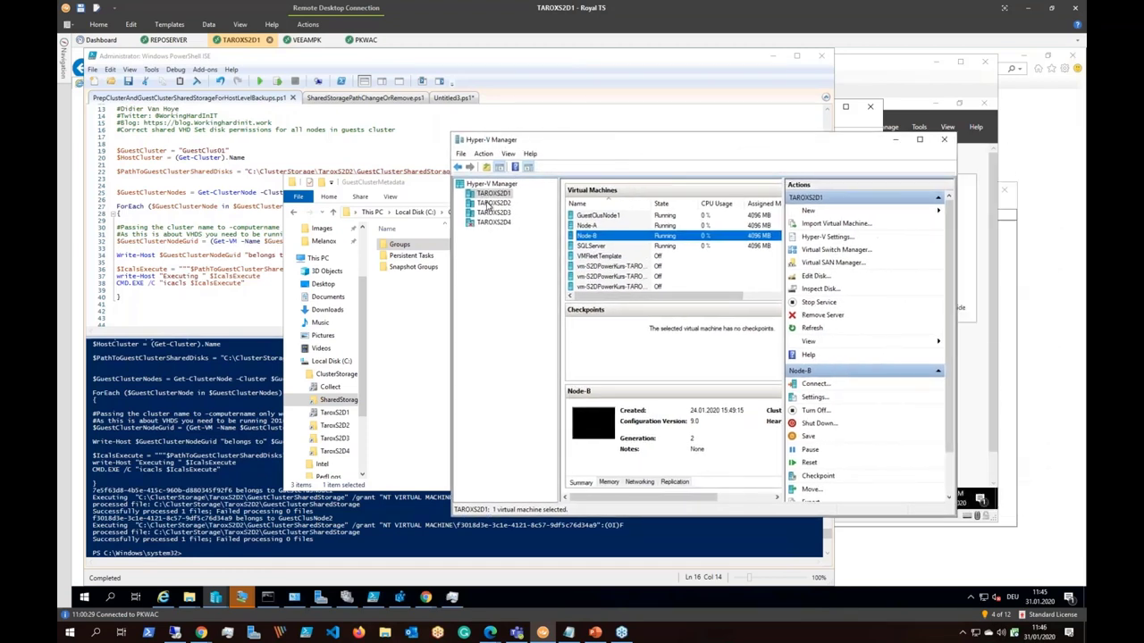
click(581, 245)
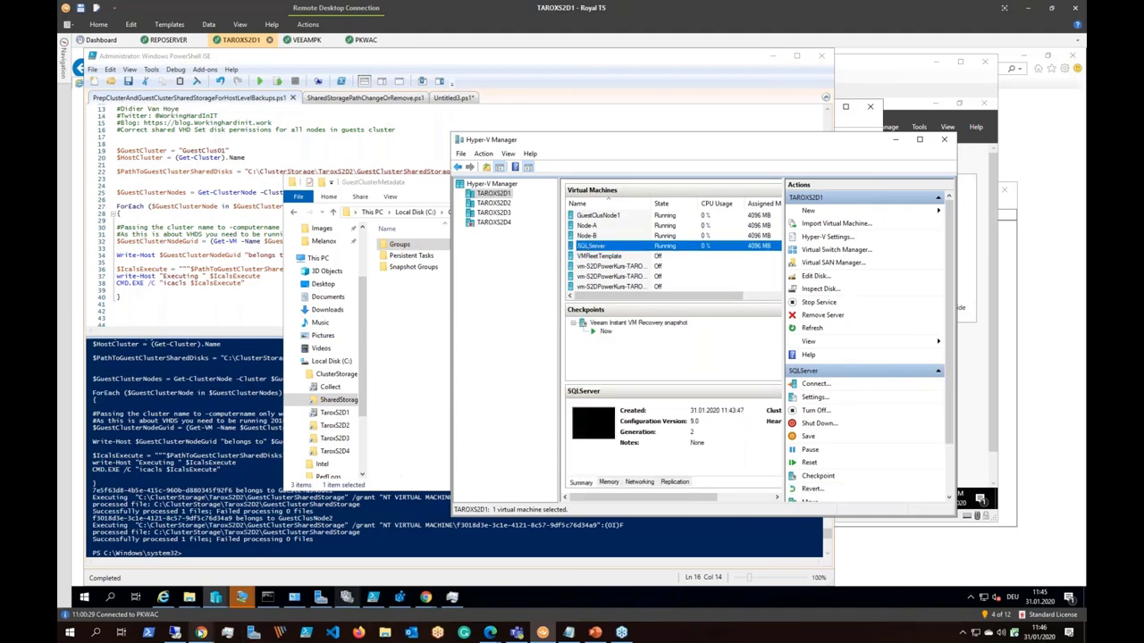
click(331, 608)
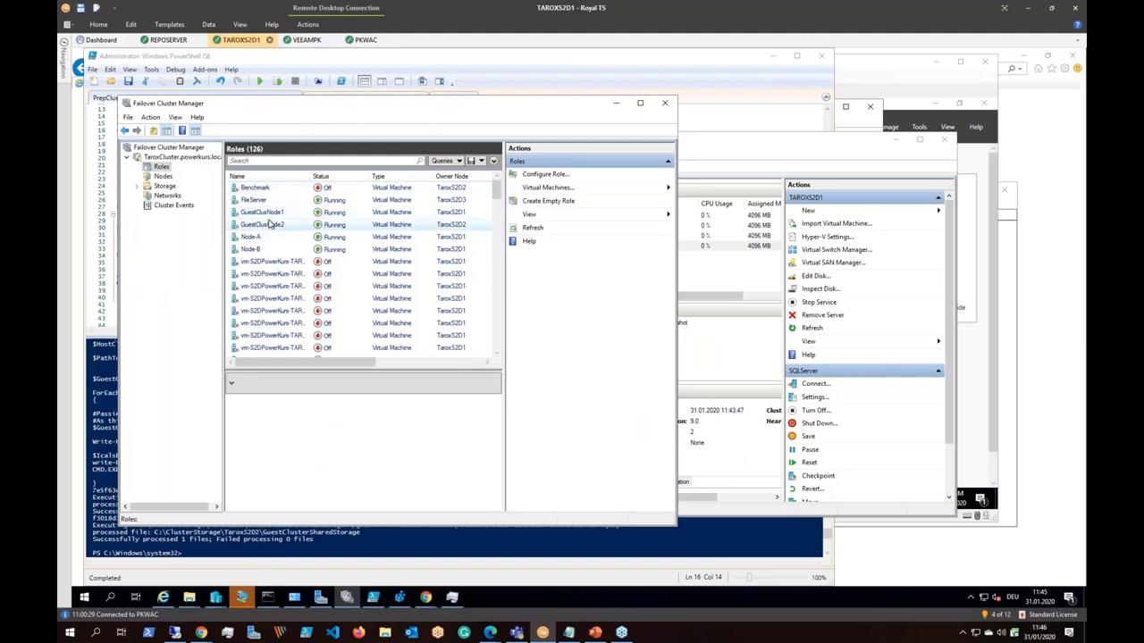
Step: Return to VEEAMPK and start migrating the instantly recovered SQLServer VM to production
click(311, 41)
click(340, 169)
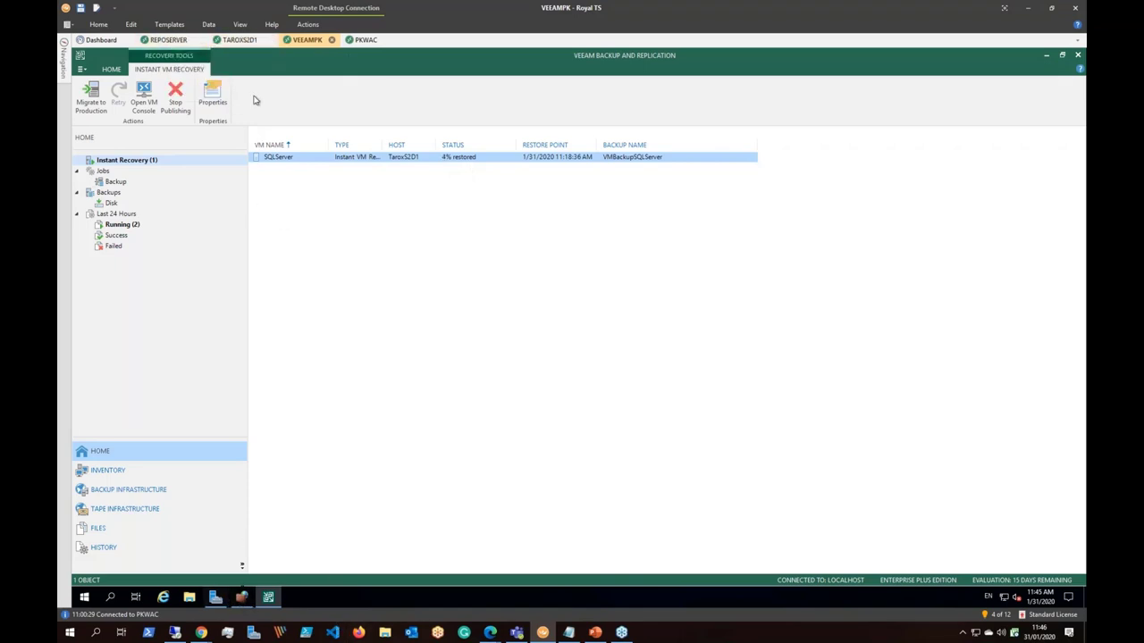
Step: On TAROXS2D1, browse to C:\ClusterStorage\TaroxS2D1\SQLServer and open its Virtual Hard Disks folder to examine the disk files
click(225, 44)
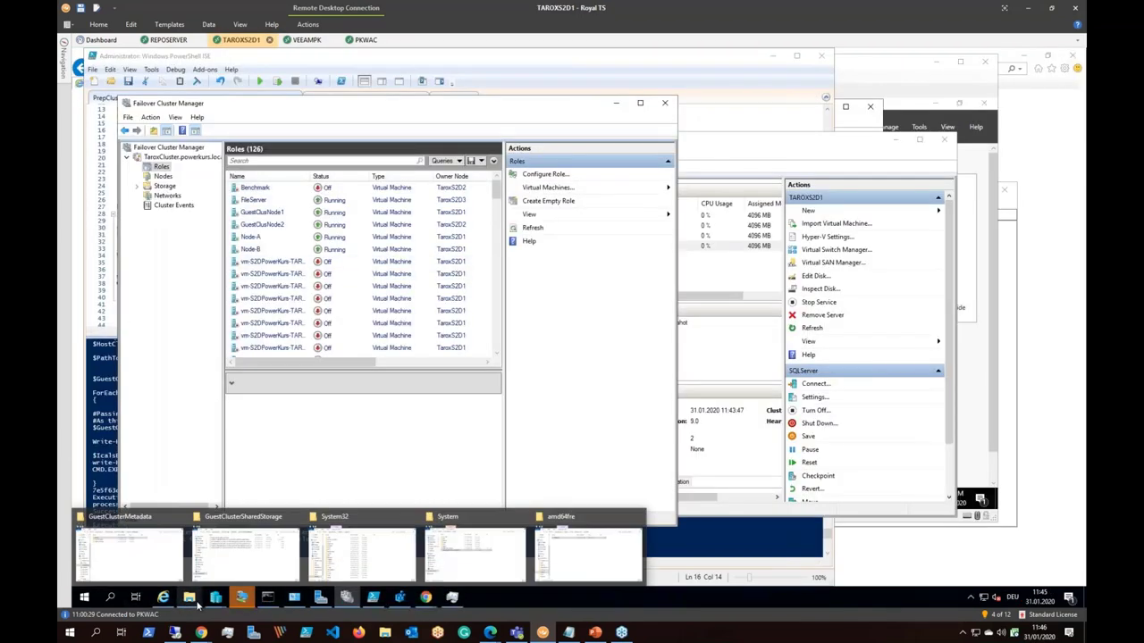
mouse_move(190, 608)
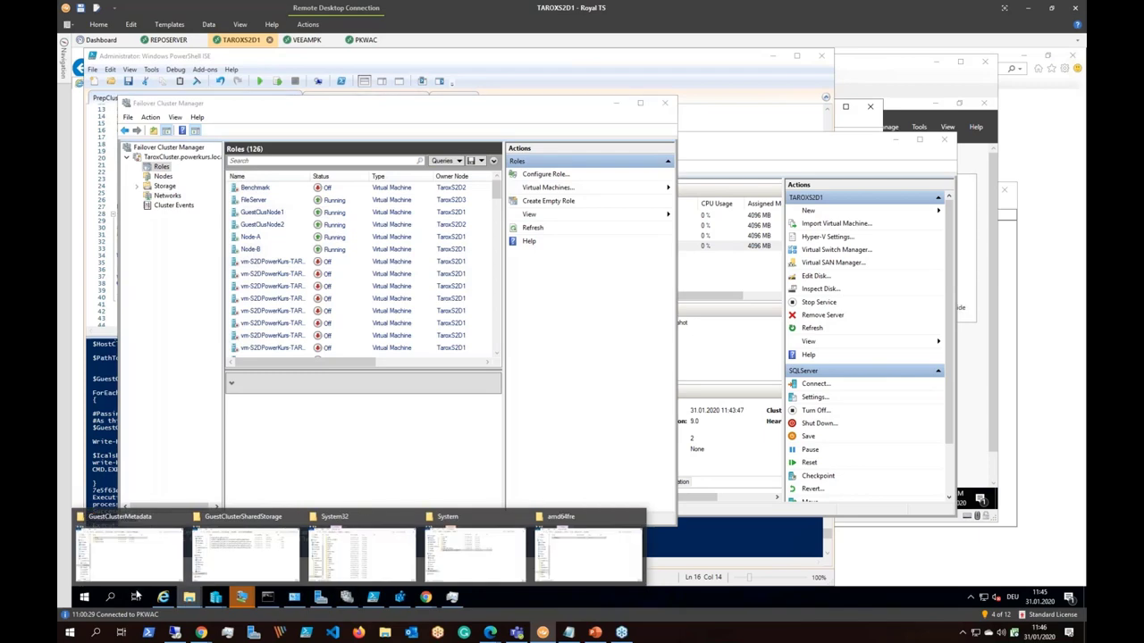
mouse_move(201, 556)
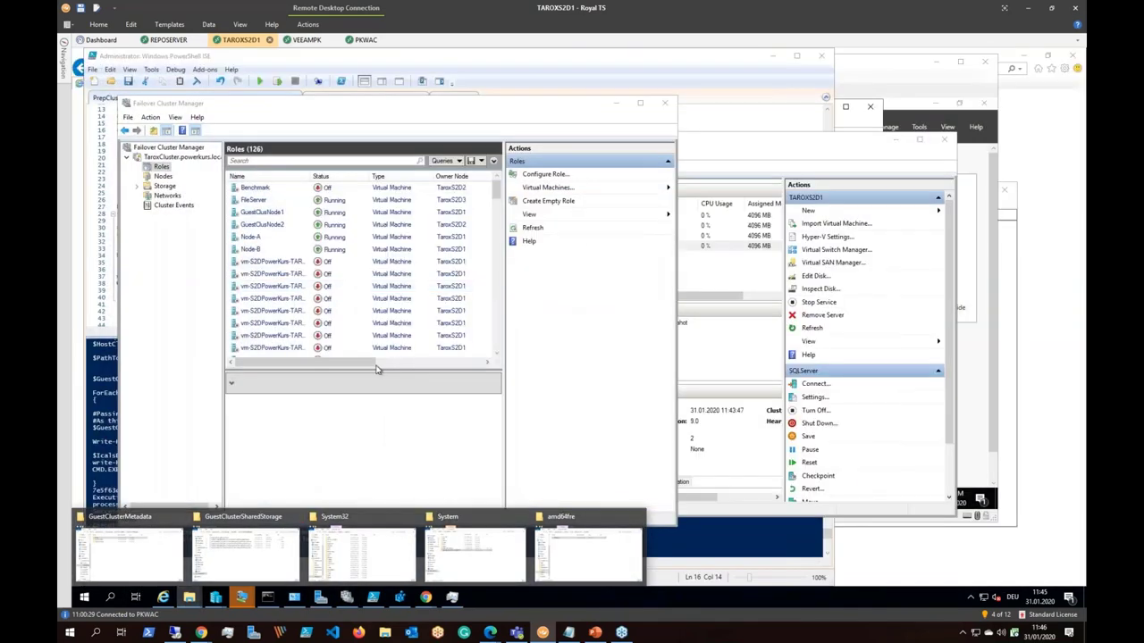
click(225, 560)
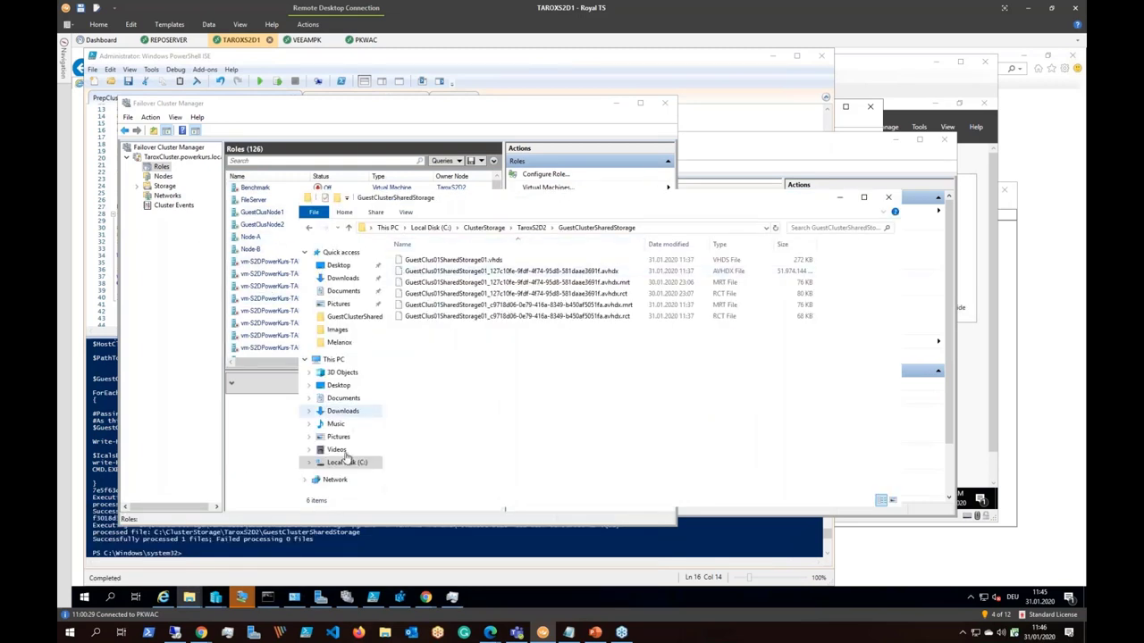
click(484, 228)
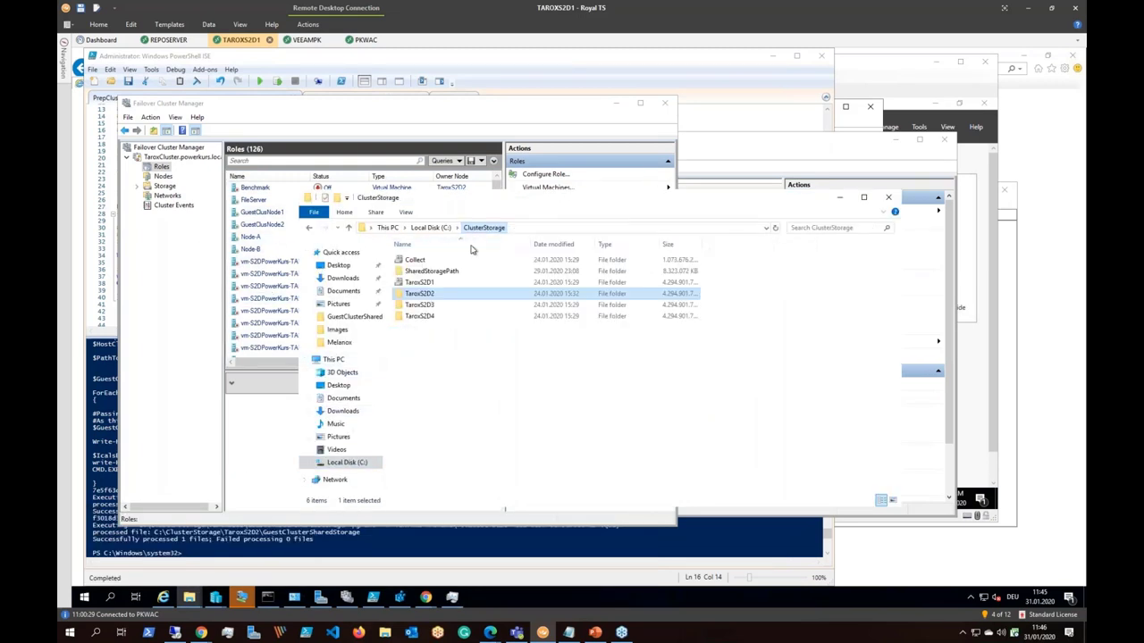
double_click(420, 284)
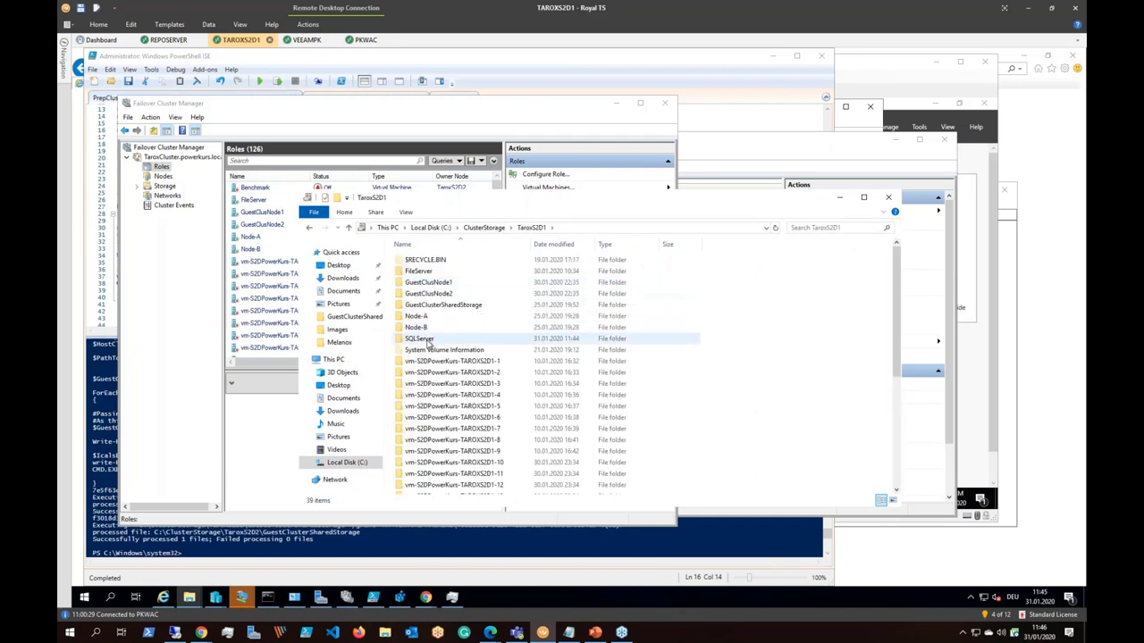
double_click(427, 336)
double_click(434, 272)
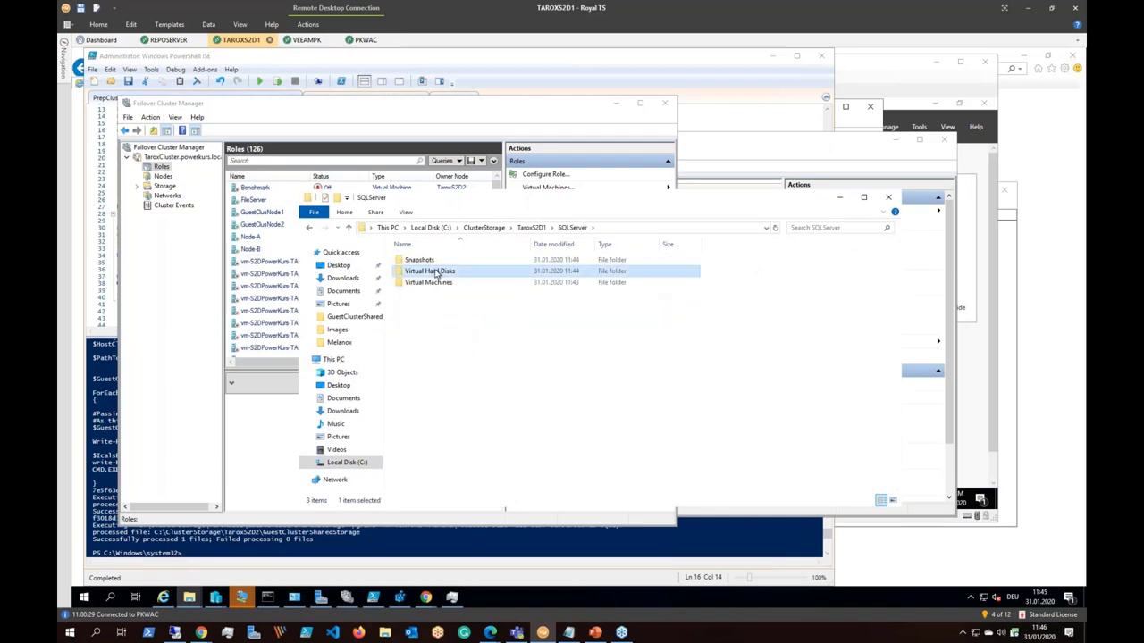